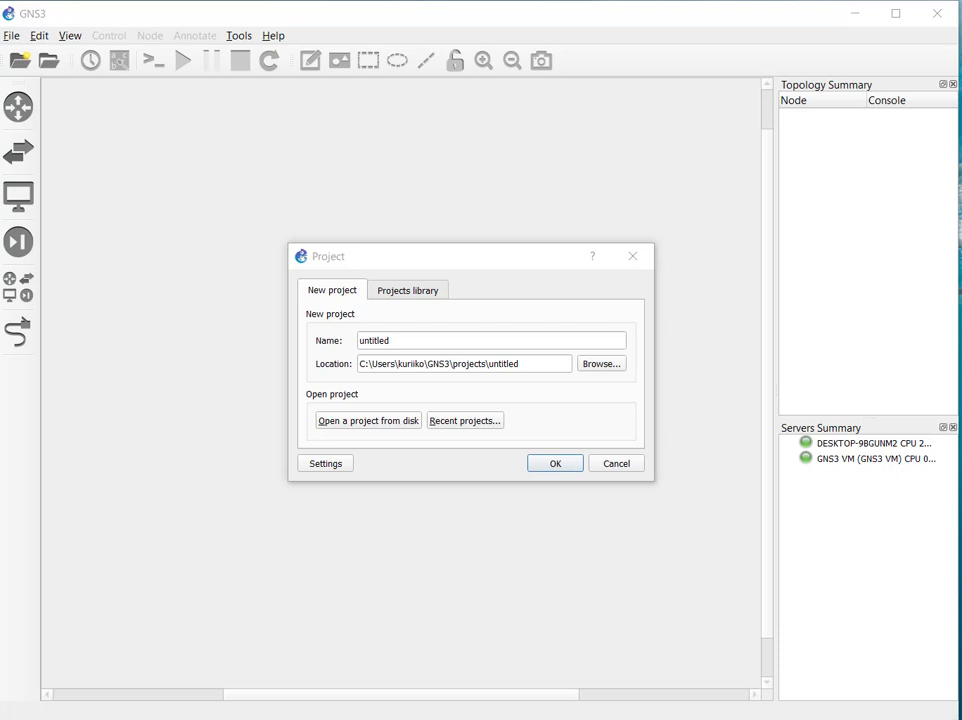
Create a new project named NAT
{"action": "double_click", "coordinate": [401, 340]}
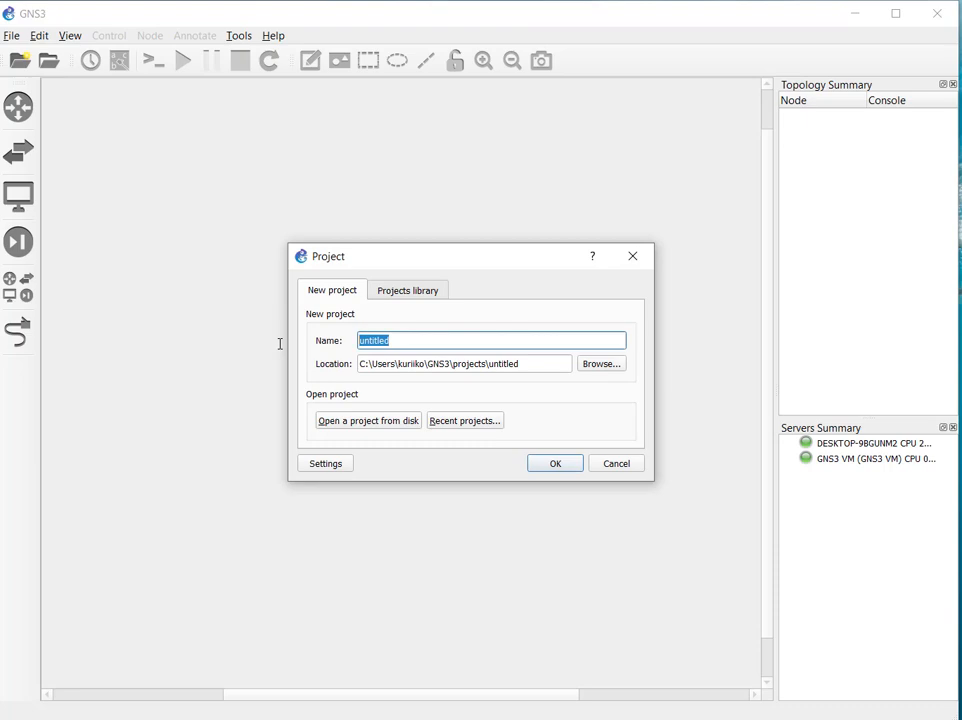
{"action": "type", "text": "NAT"}
{"action": "left_click", "coordinate": [556, 464]}
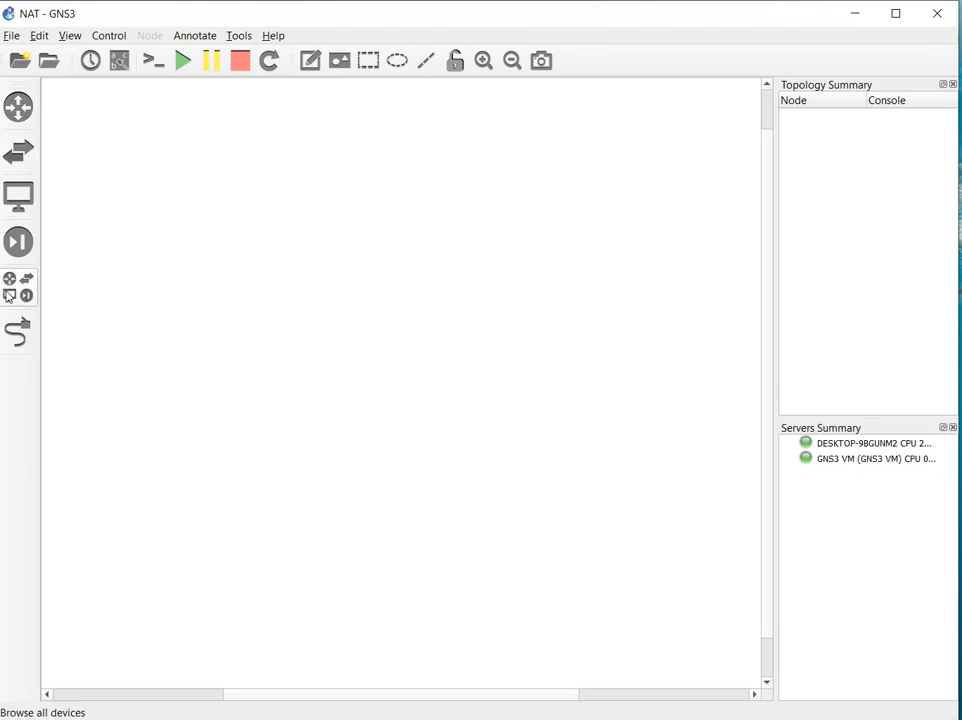
Place two c7200 routers in the workspace, one in the upper middle and the other lower and to its right
{"action": "left_click", "coordinate": [9, 295]}
{"action": "left_click_drag", "start_coordinate": [58, 213], "coordinate": [482, 168]}
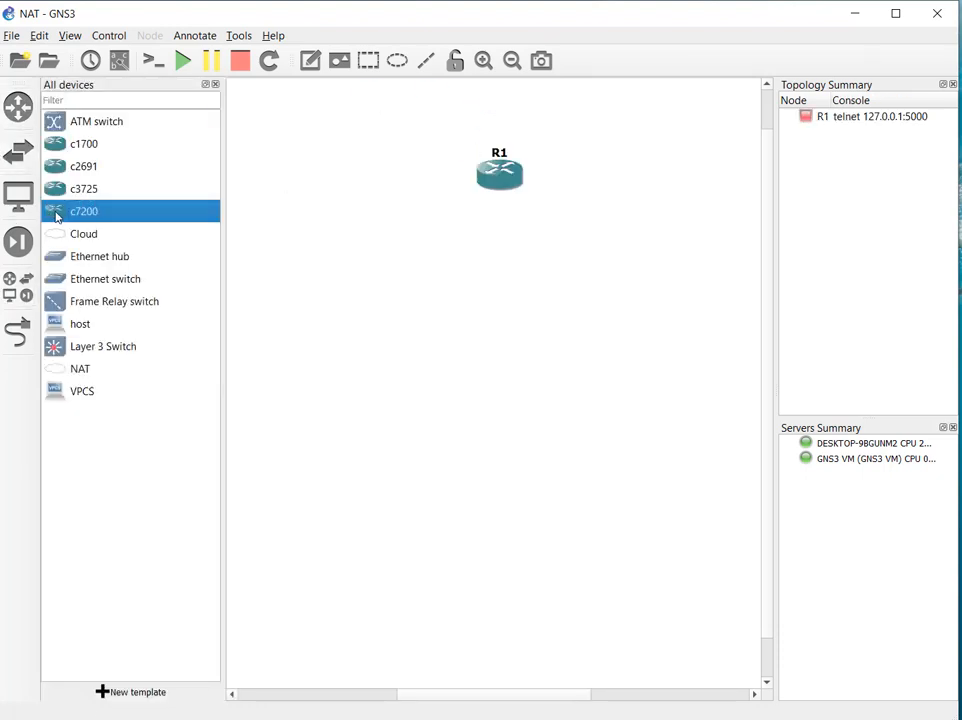
{"action": "left_click_drag", "start_coordinate": [58, 215], "coordinate": [603, 358]}
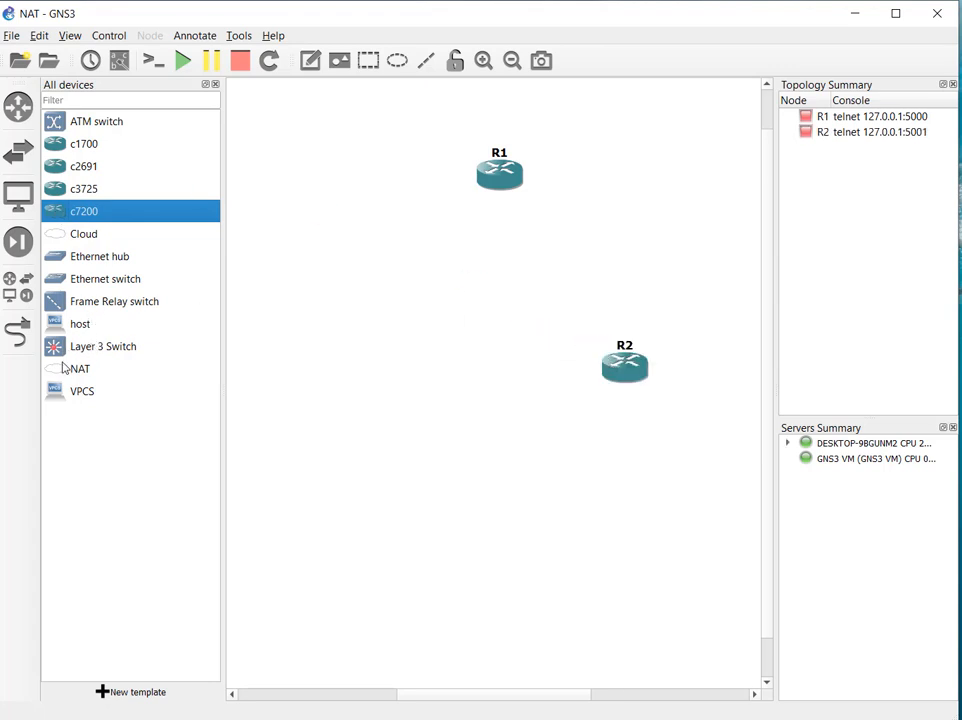
Add a Layer 3 Switch below the routers and two VPCS hosts around it, running both hosts on the DESKTOP-9BGUNM2 server
{"action": "left_click_drag", "start_coordinate": [60, 346], "coordinate": [350, 470]}
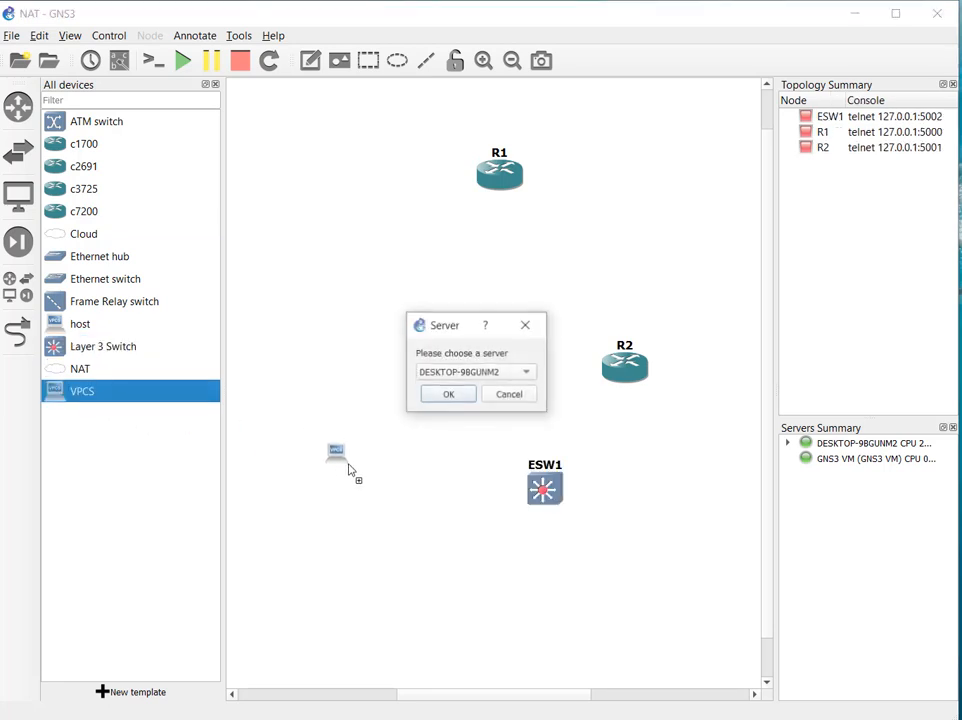
{"action": "left_click", "coordinate": [447, 395]}
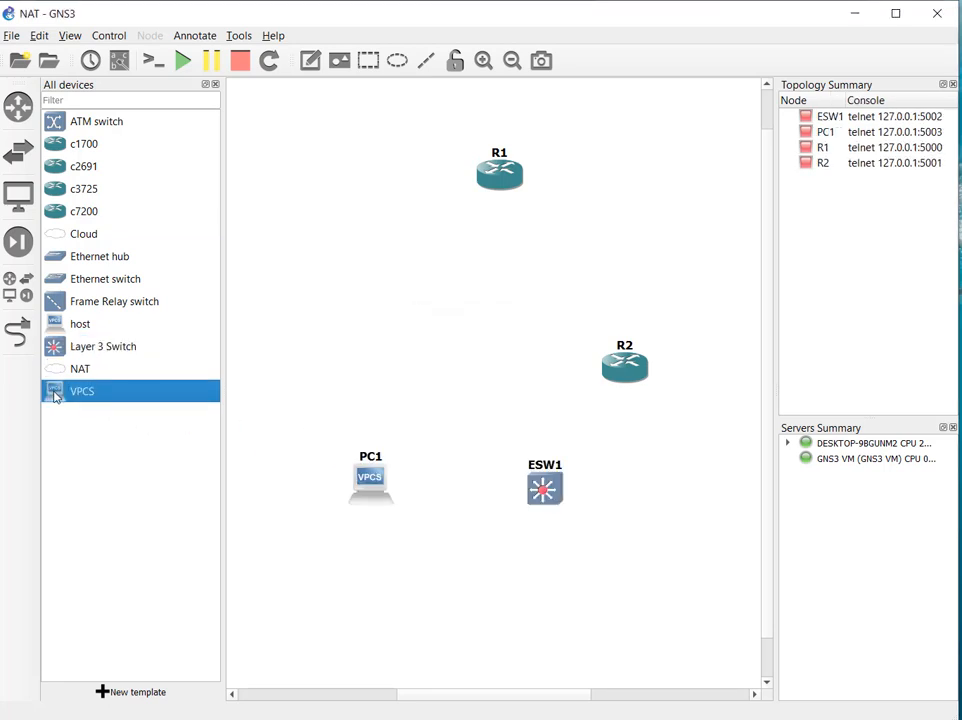
{"action": "left_click_drag", "start_coordinate": [55, 396], "coordinate": [638, 604]}
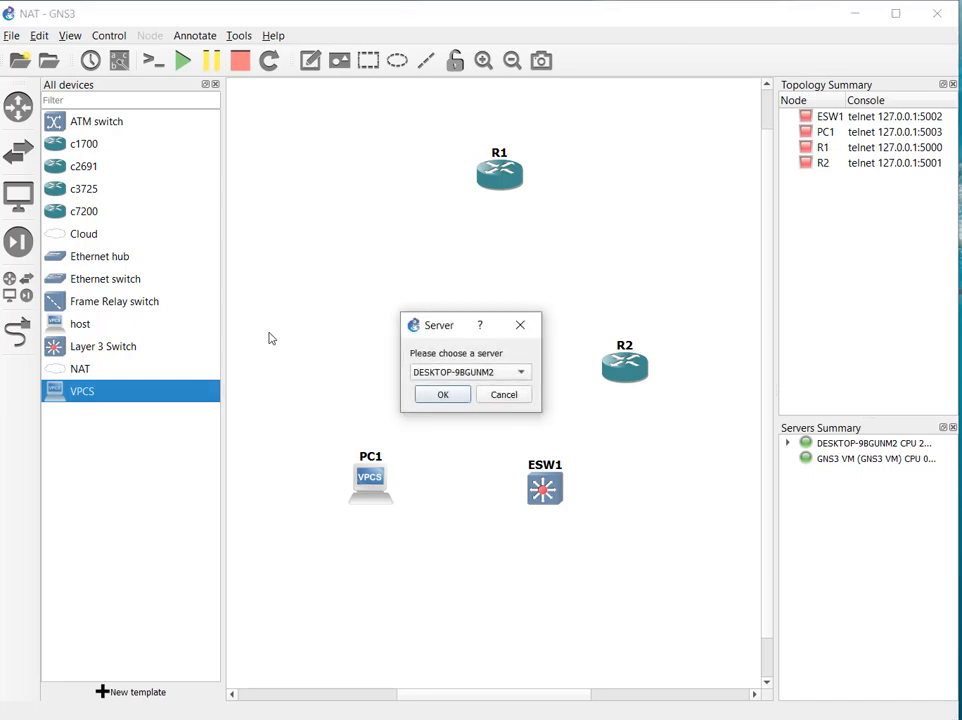
{"action": "left_click", "coordinate": [446, 395]}
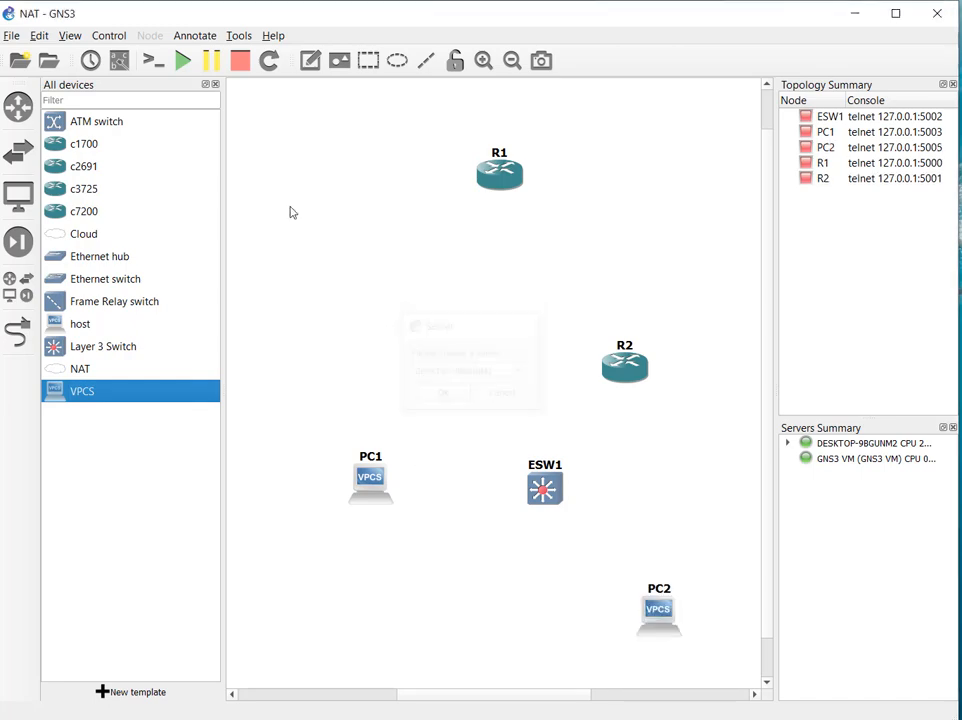
{"action": "left_click", "coordinate": [215, 86]}
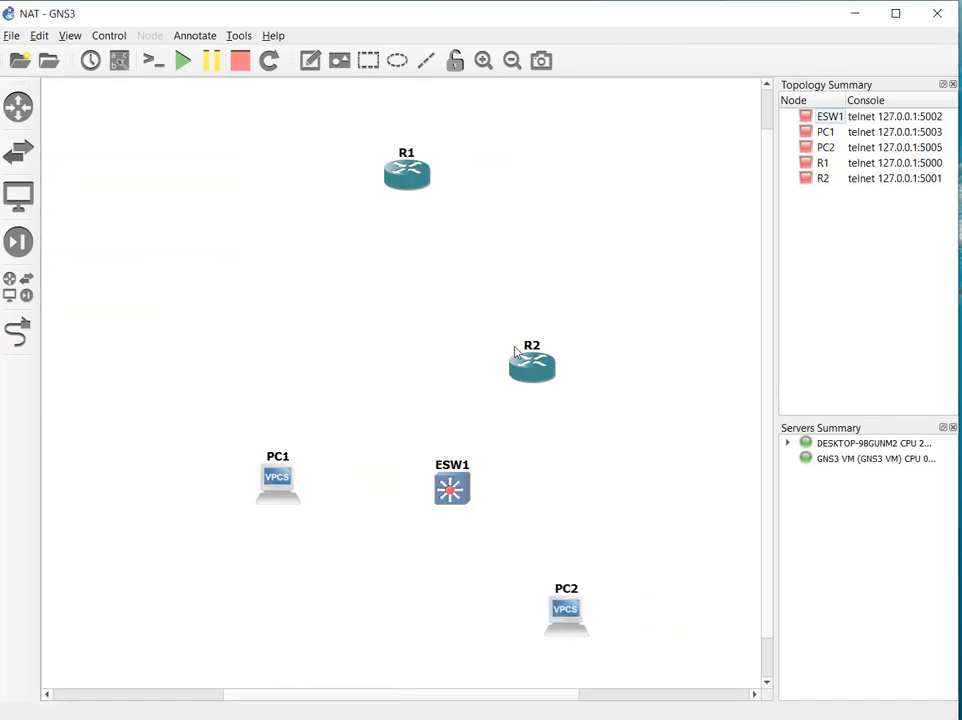
Move R2, ESW1 and PC2 upward to make the topology layout more compact
{"action": "left_click_drag", "start_coordinate": [518, 352], "coordinate": [528, 270]}
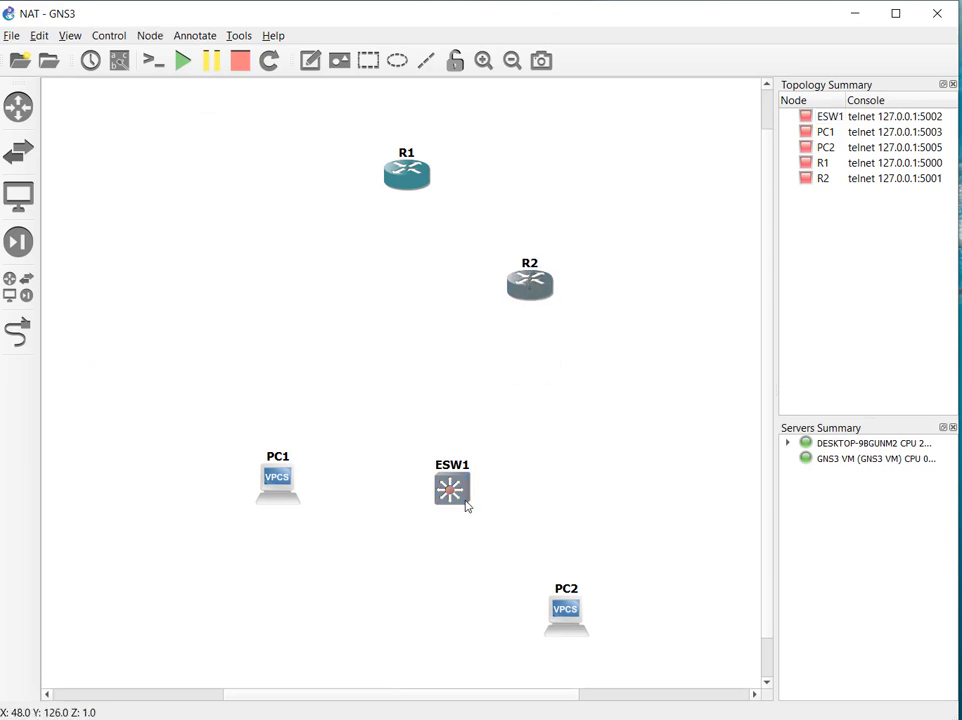
{"action": "left_click_drag", "start_coordinate": [465, 505], "coordinate": [445, 408]}
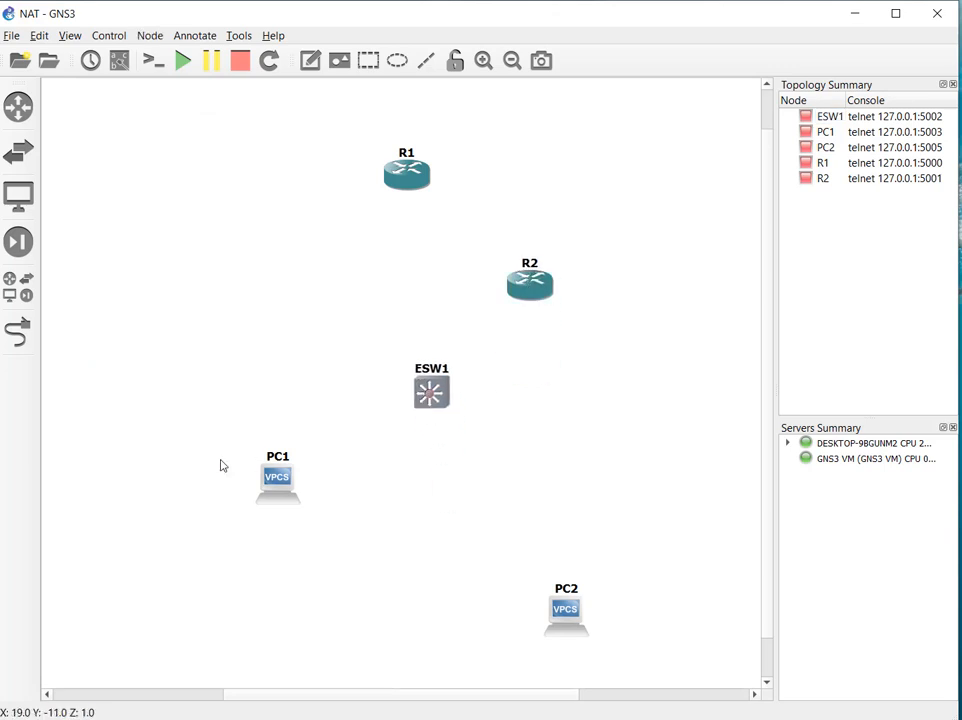
{"action": "left_click_drag", "start_coordinate": [564, 608], "coordinate": [515, 500]}
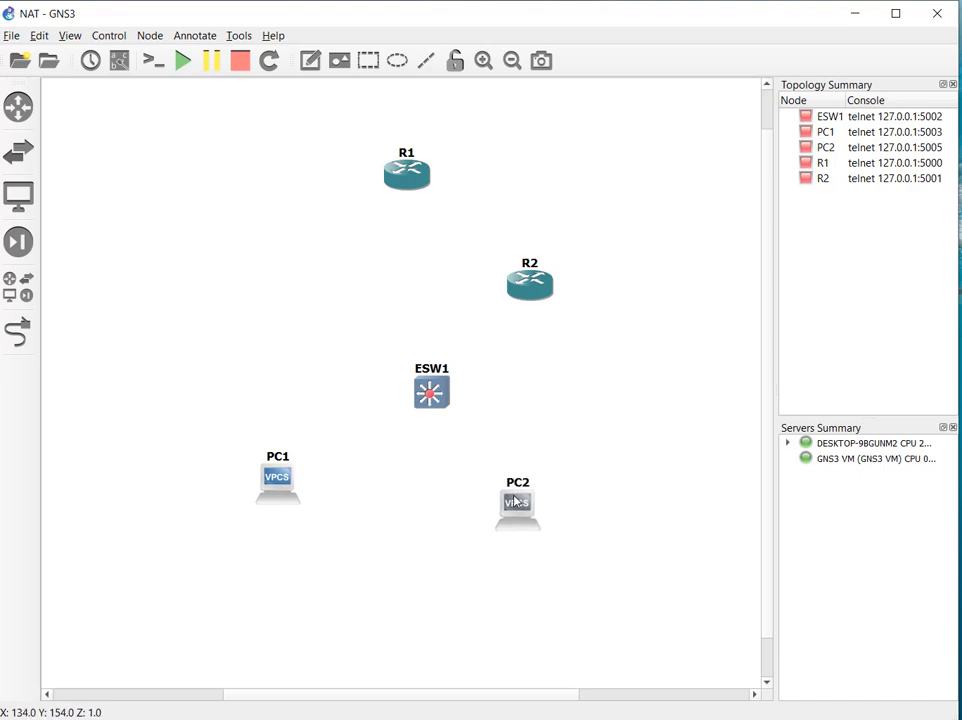
Link R1's f0/0 interface to R2's f0/0 interface
{"action": "left_click", "coordinate": [18, 330]}
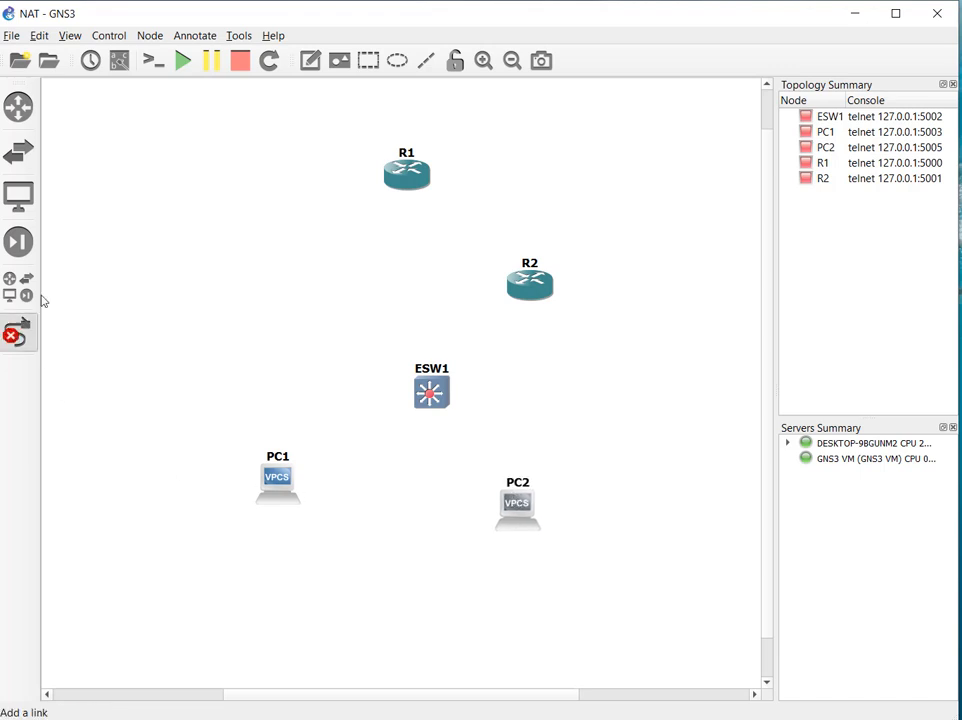
{"action": "left_click", "coordinate": [400, 170]}
{"action": "left_click", "coordinate": [445, 181]}
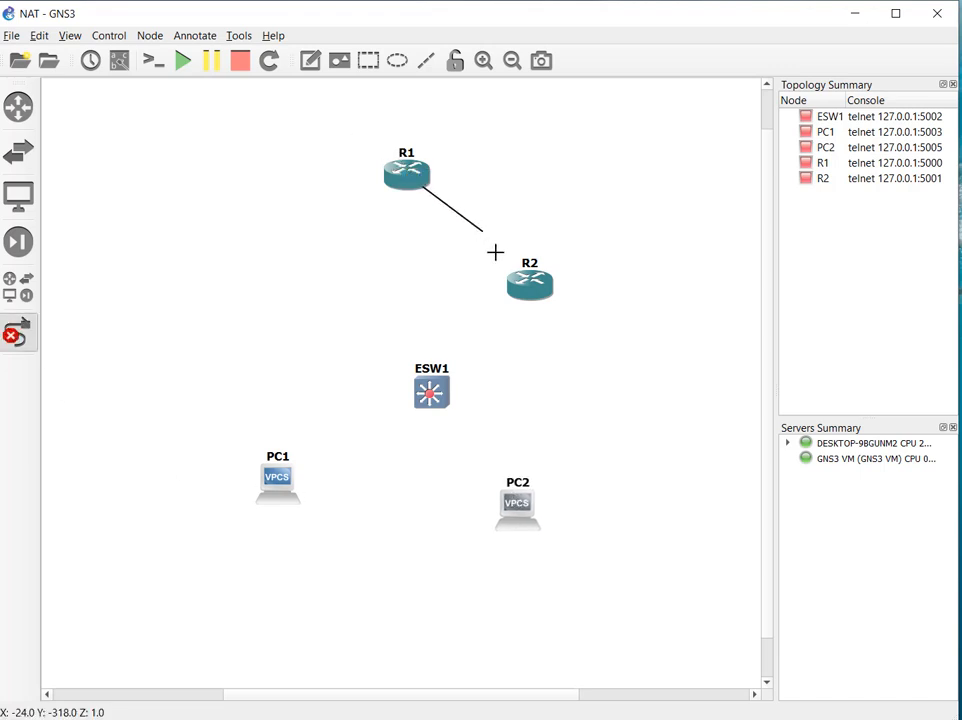
{"action": "left_click", "coordinate": [524, 296]}
{"action": "left_click", "coordinate": [553, 306]}
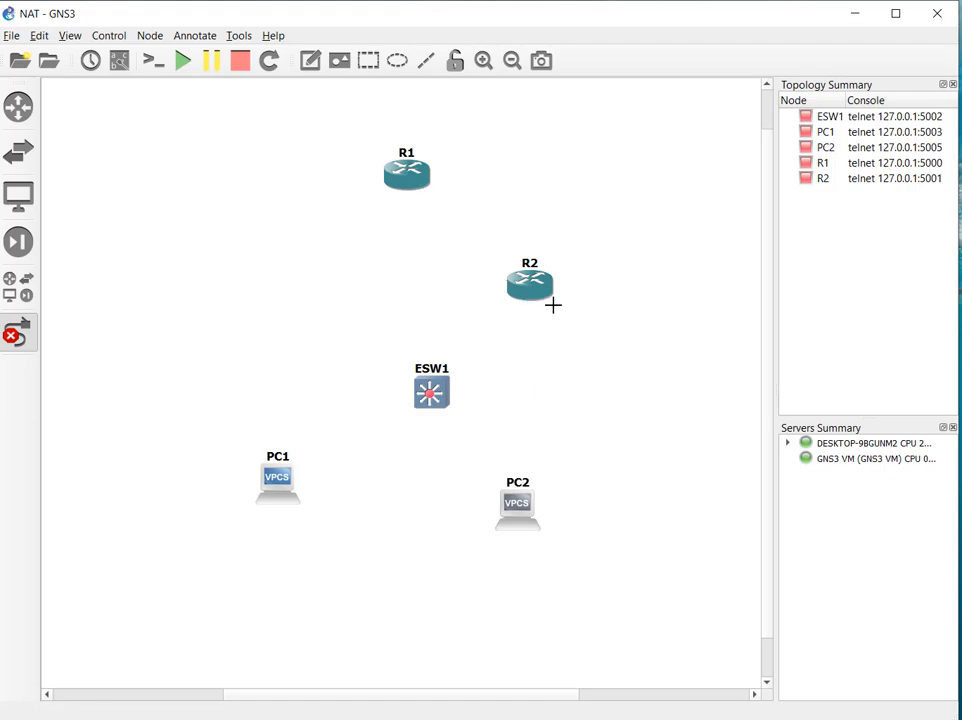
Link R2's g1/0 interface to FastEthernet1/1 on ESW1
{"action": "left_click", "coordinate": [537, 288]}
{"action": "left_click", "coordinate": [573, 315]}
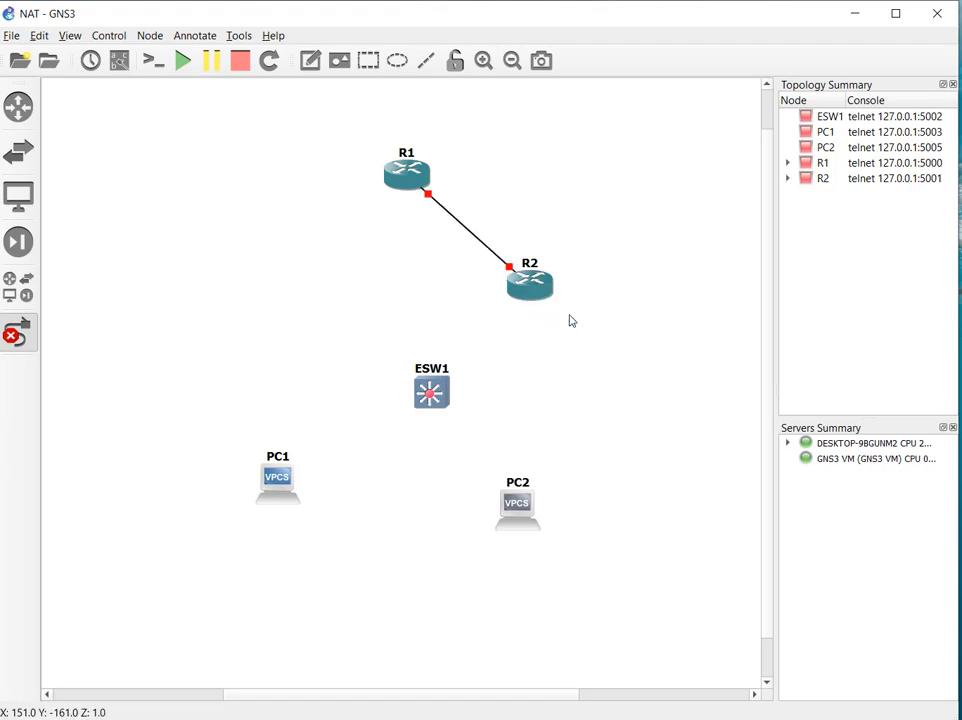
{"action": "left_click", "coordinate": [432, 392]}
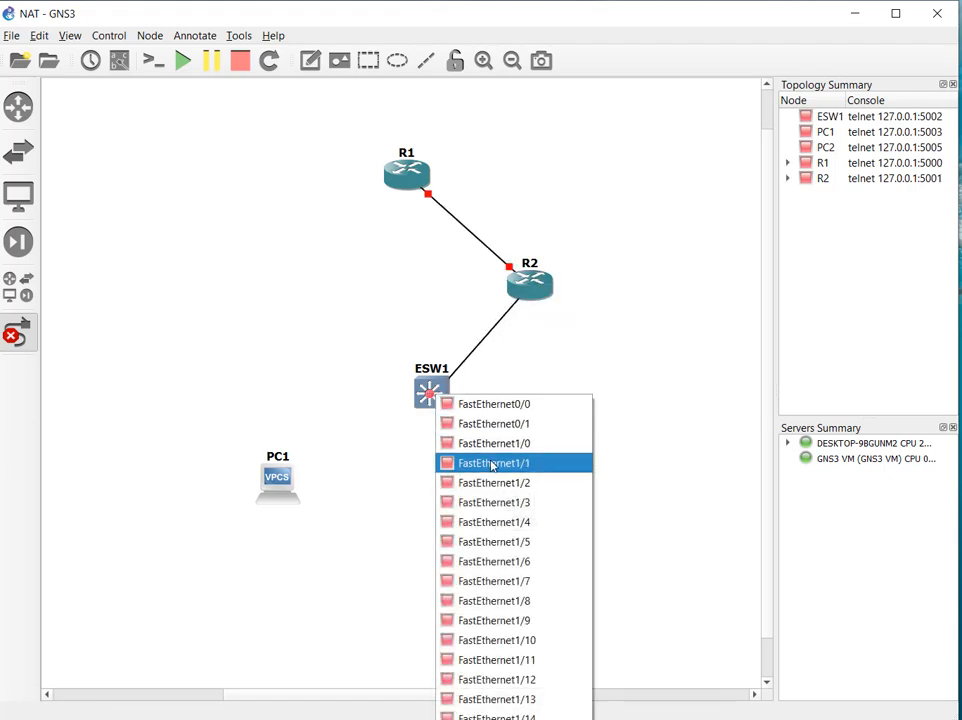
{"action": "left_click", "coordinate": [492, 465]}
Link ESW1's FastEthernet1/2 to PC2's e0 interface
{"action": "left_click", "coordinate": [441, 397]}
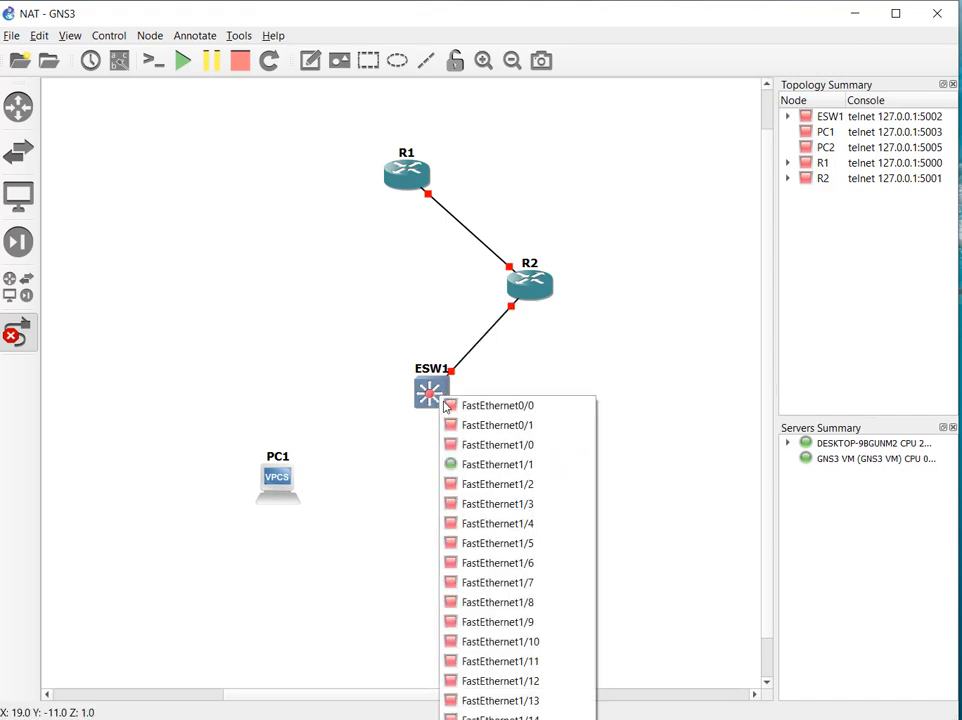
{"action": "key", "text": "Escape"}
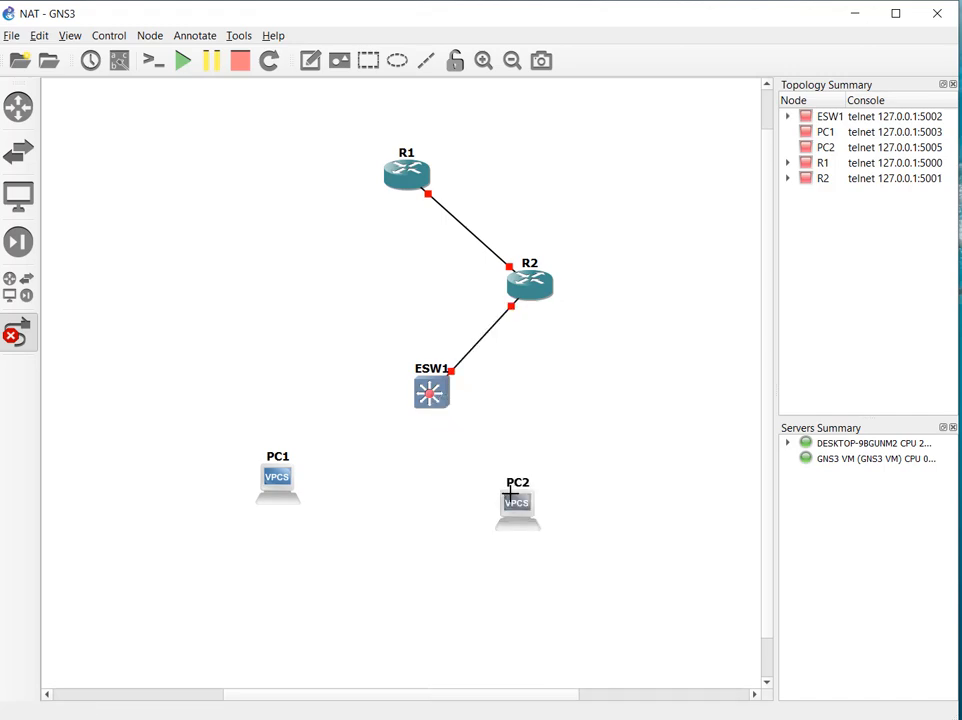
{"action": "left_click", "coordinate": [512, 497]}
{"action": "left_click", "coordinate": [555, 511]}
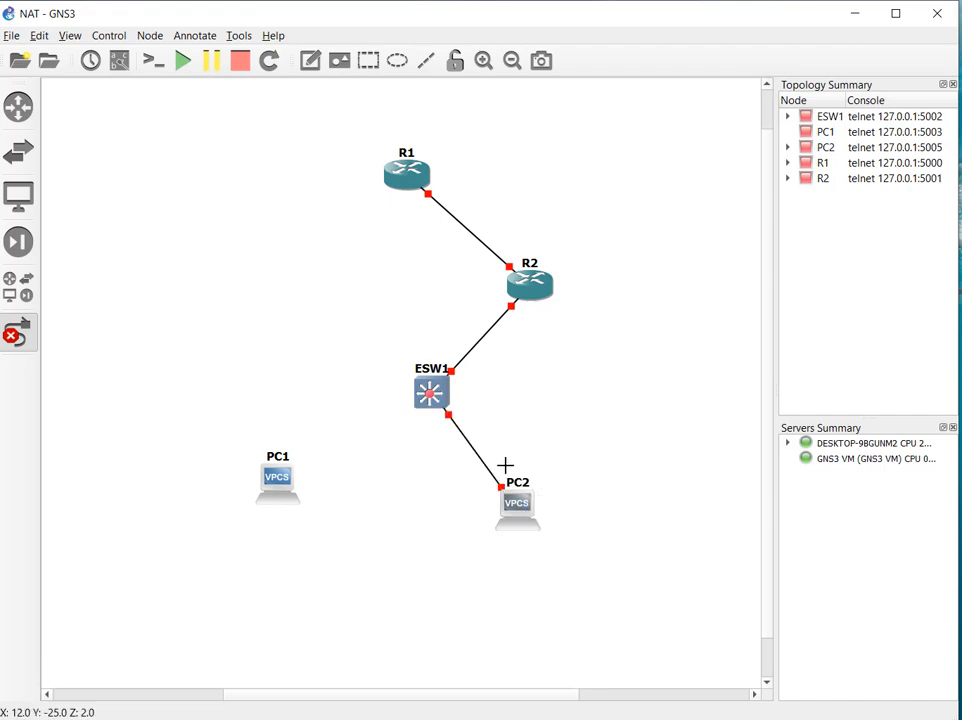
Link ESW1's FastEthernet1/3 to PC1's e0 interface and finish adding links
{"action": "left_click", "coordinate": [428, 391]}
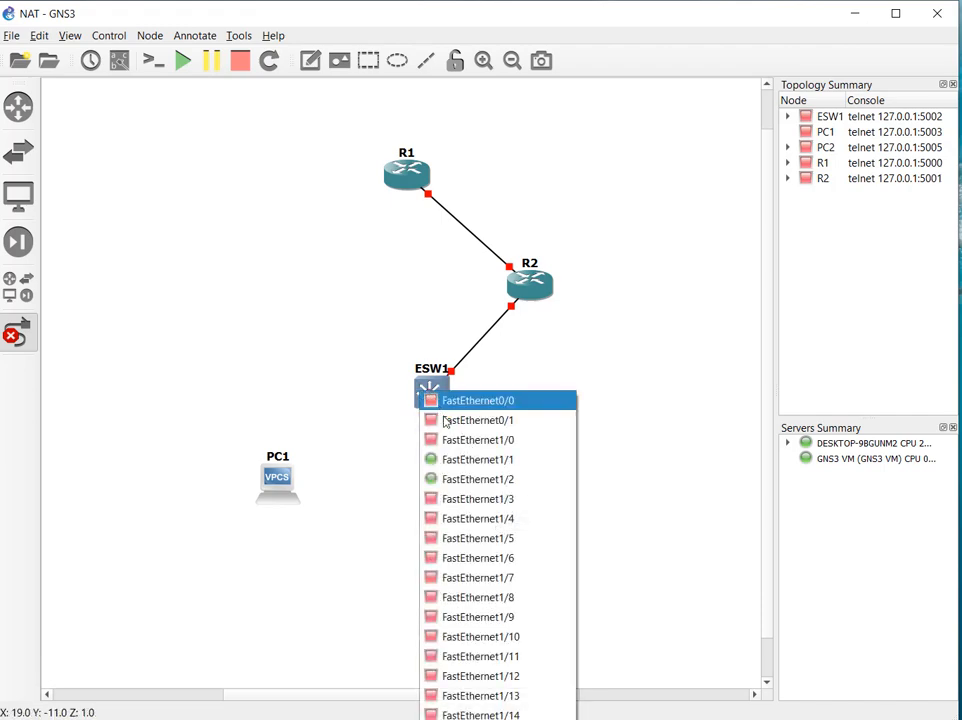
{"action": "left_click", "coordinate": [470, 498]}
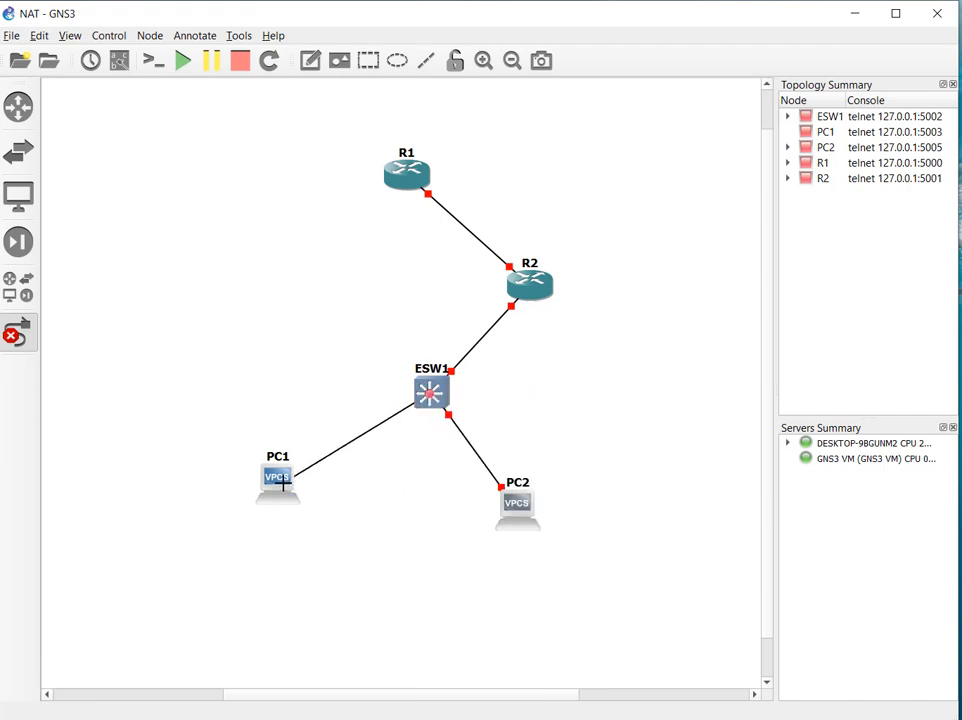
{"action": "left_click", "coordinate": [282, 483]}
{"action": "left_click", "coordinate": [305, 492]}
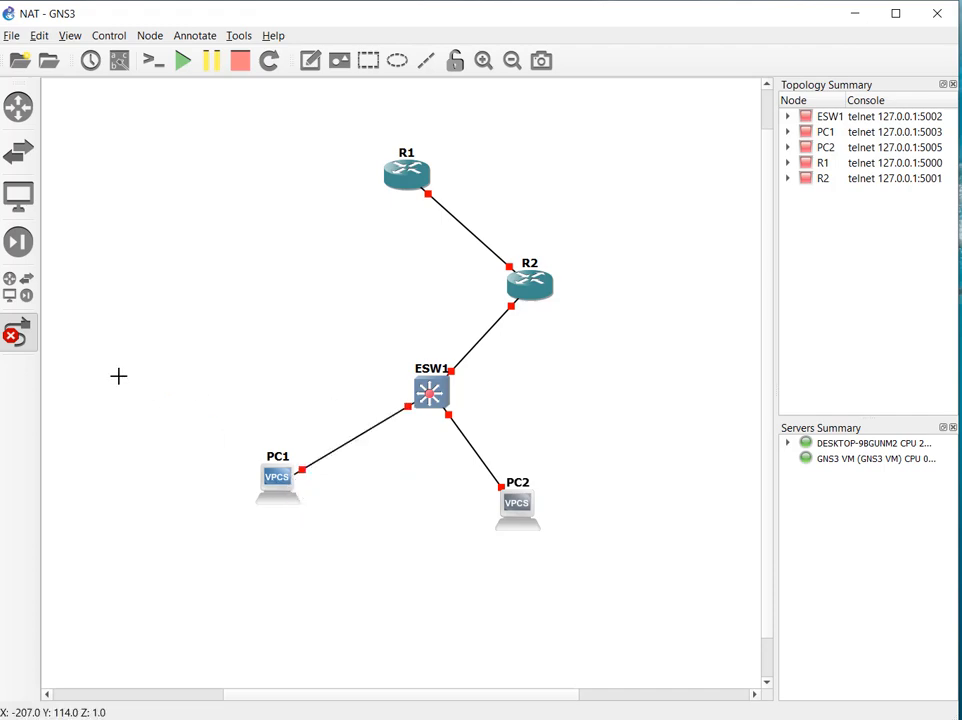
{"action": "left_click", "coordinate": [22, 337]}
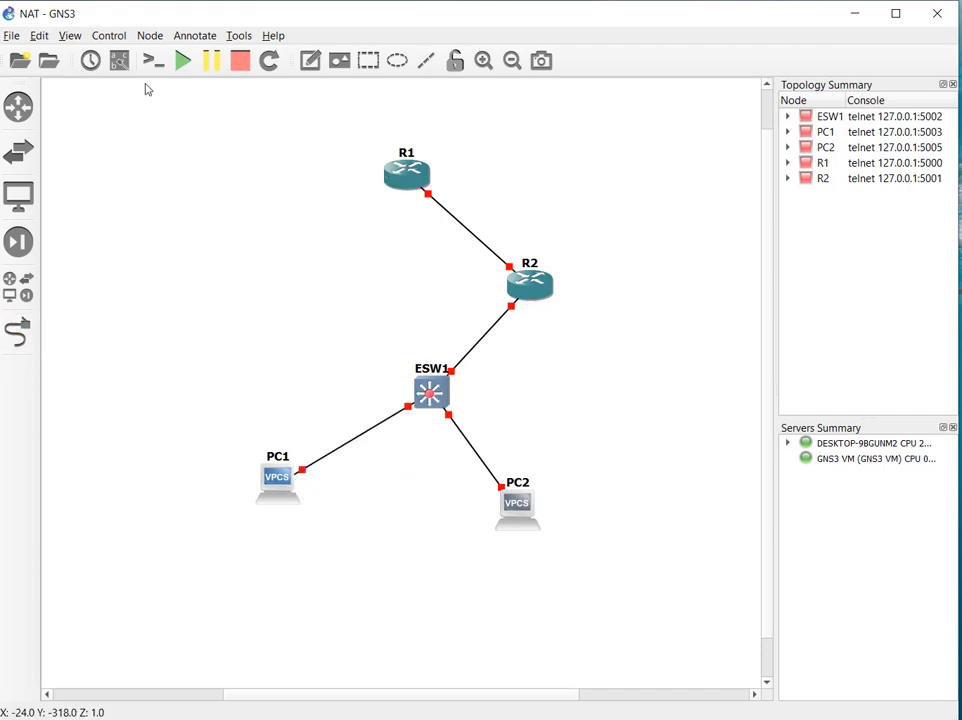
Show the interface labels and move the f0/0 labels of R1 and R2 clear of the link and router icons
{"action": "left_click", "coordinate": [119, 60]}
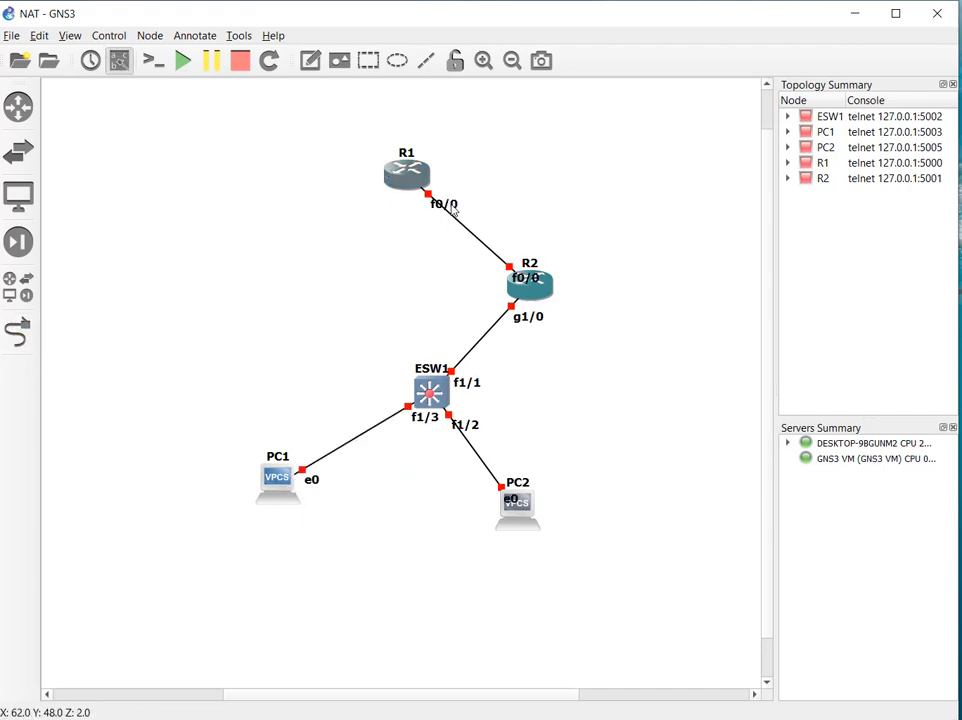
{"action": "left_click_drag", "start_coordinate": [452, 207], "coordinate": [451, 188]}
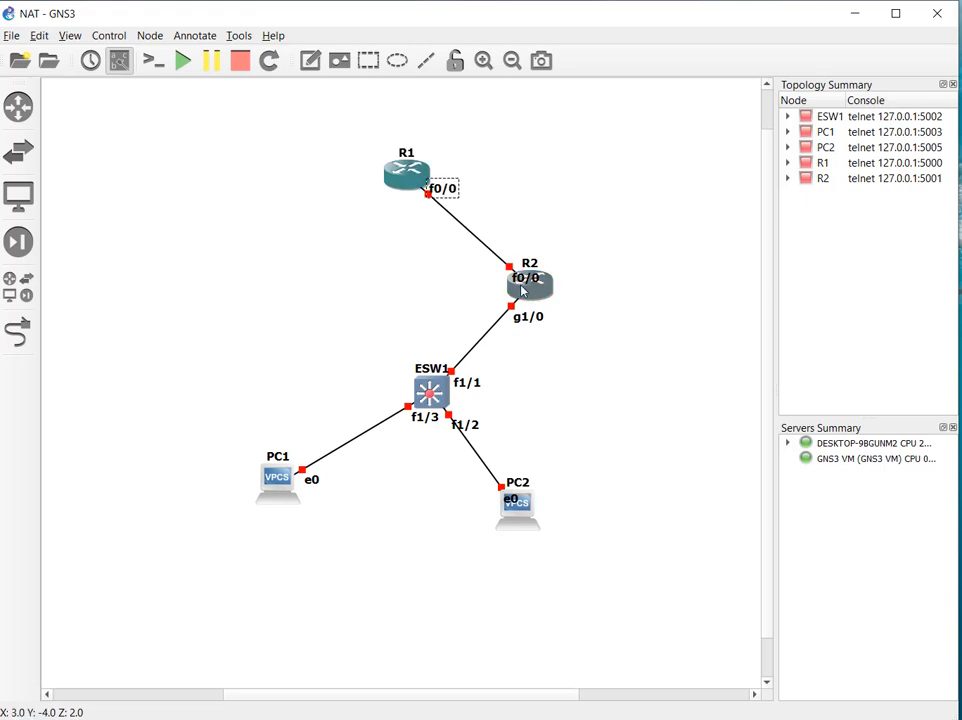
{"action": "left_click_drag", "start_coordinate": [522, 279], "coordinate": [480, 267]}
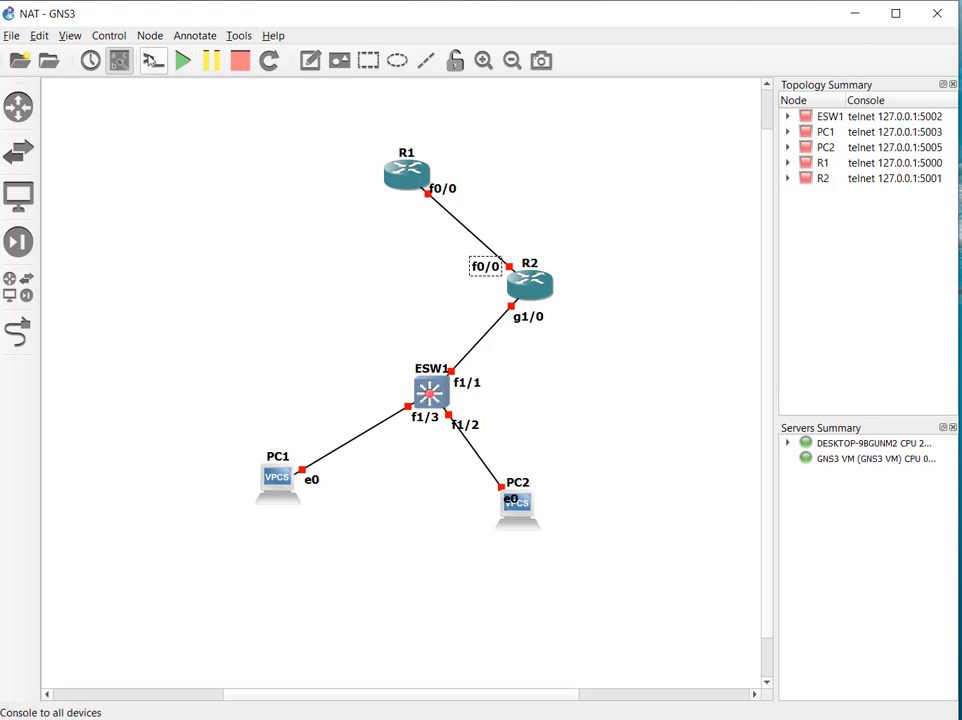
Add a note reading "NAT Netwrok Address Transalation" and position it in the open area to the left of R2
{"action": "left_click", "coordinate": [311, 62]}
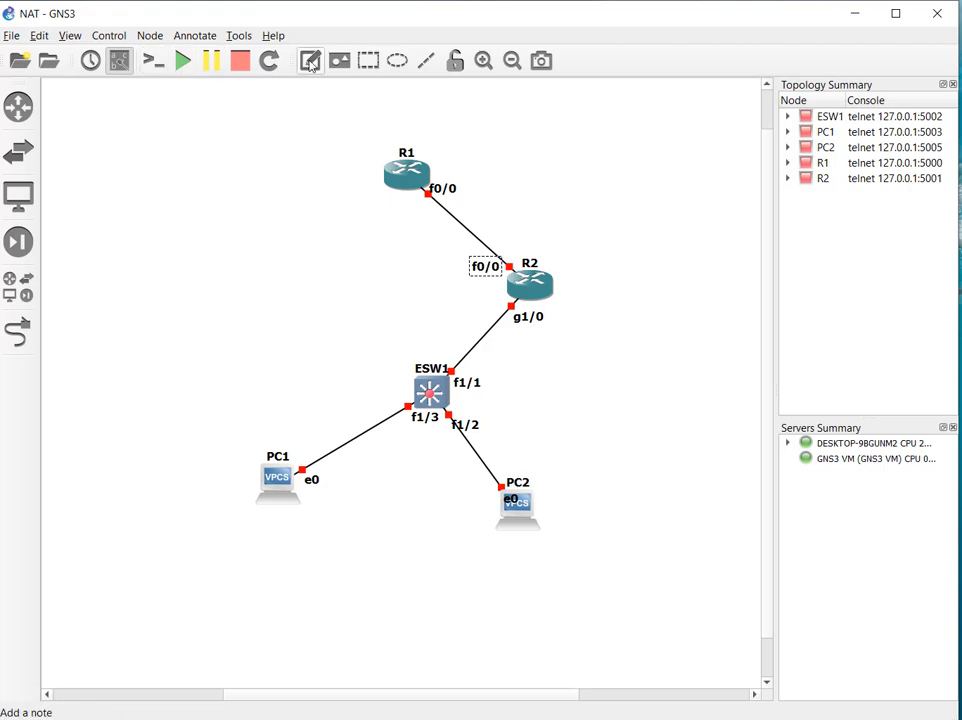
{"action": "left_click", "coordinate": [285, 297]}
{"action": "type", "text": "NAT"}
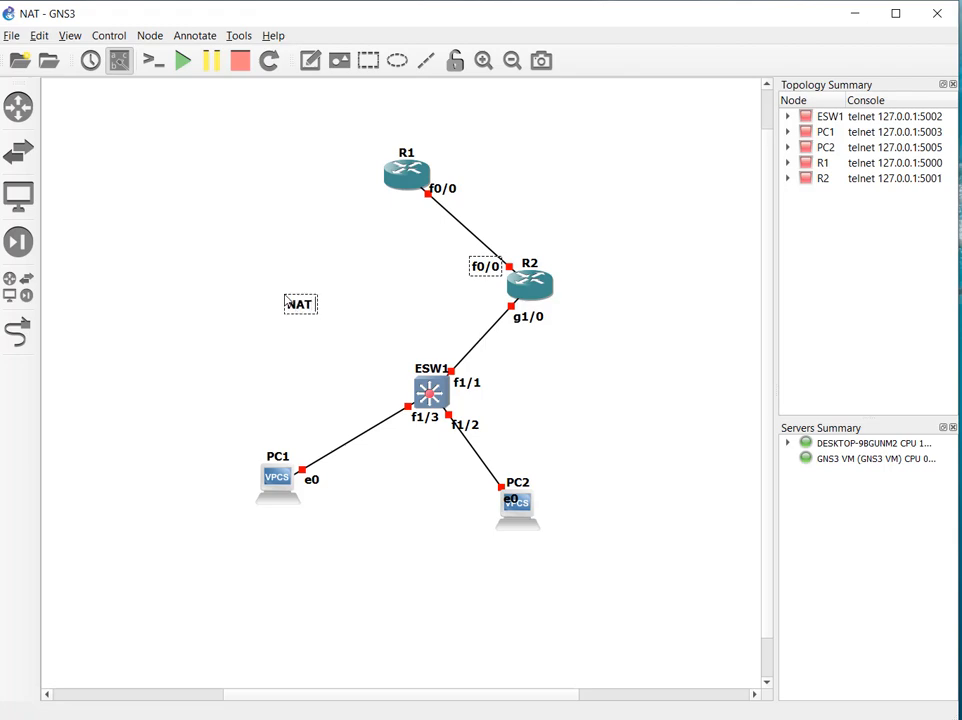
{"action": "type", "text": " Netwro"}
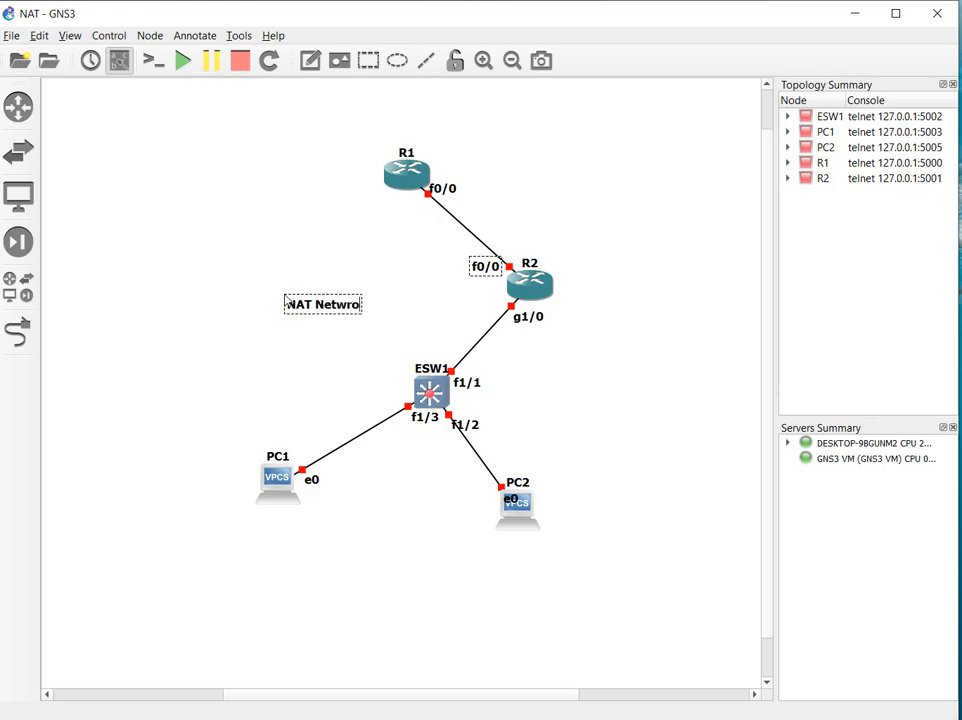
{"action": "type", "text": "k Address"}
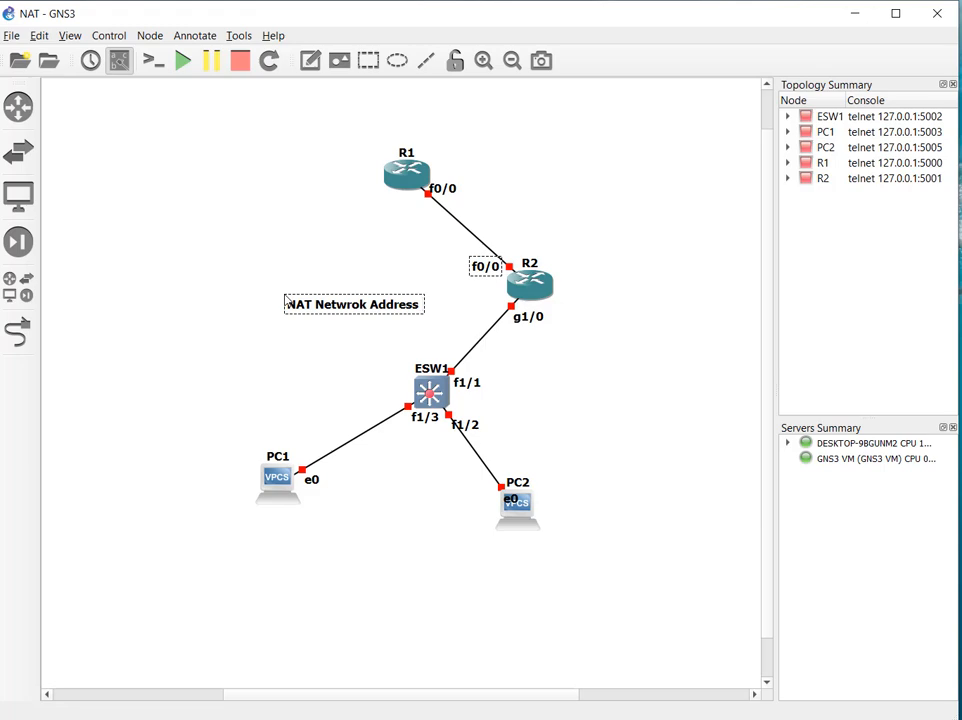
{"action": "type", "text": " Transal"}
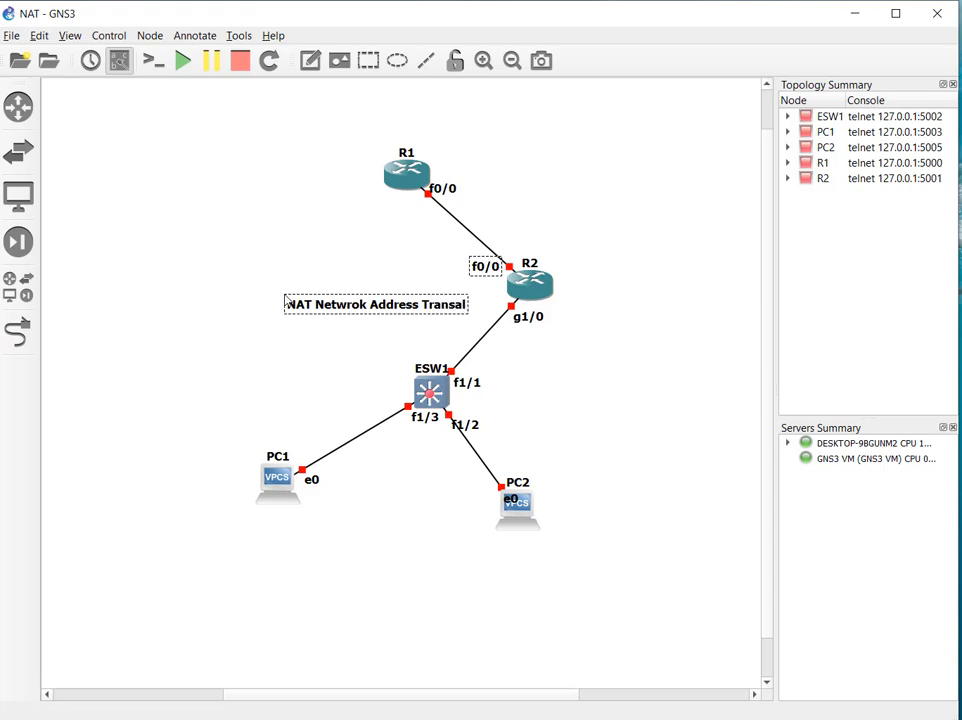
{"action": "type", "text": "ation"}
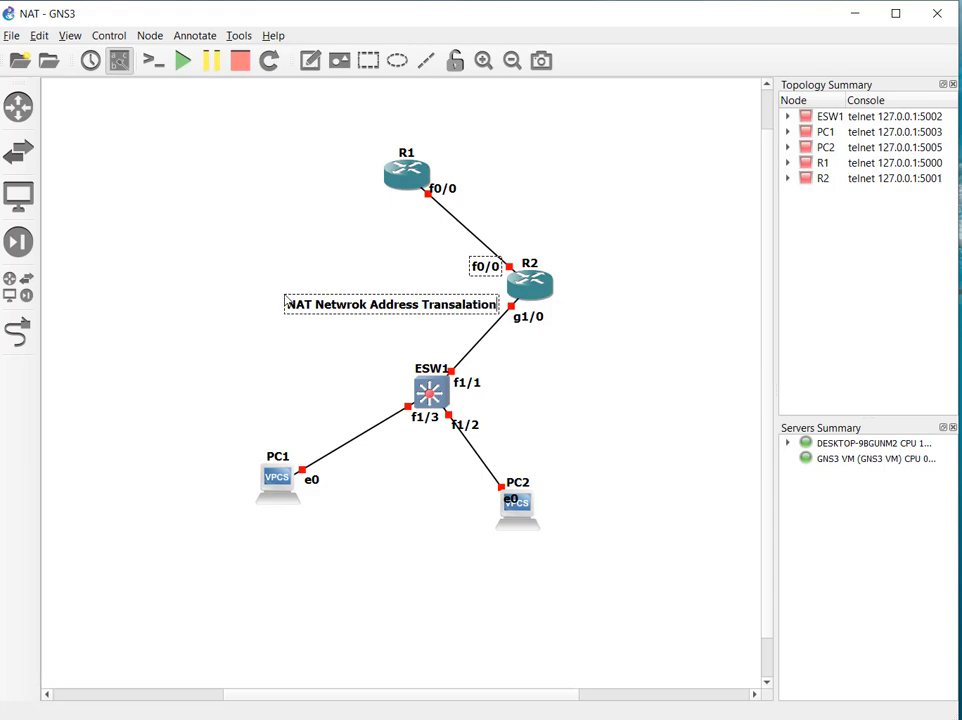
{"action": "left_click", "coordinate": [324, 215]}
{"action": "left_click", "coordinate": [352, 313]}
{"action": "left_click_drag", "start_coordinate": [352, 313], "coordinate": [256, 310]}
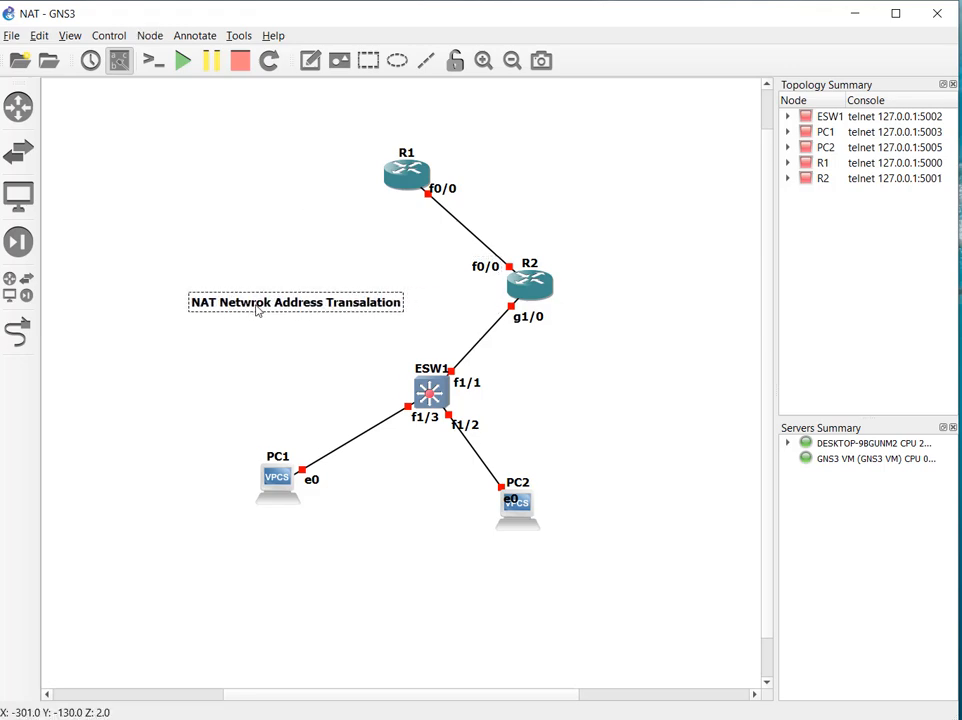
Add a note reading "192.168.1.0/24" and position it beside the link between R1 and R2
{"action": "left_click", "coordinate": [313, 62]}
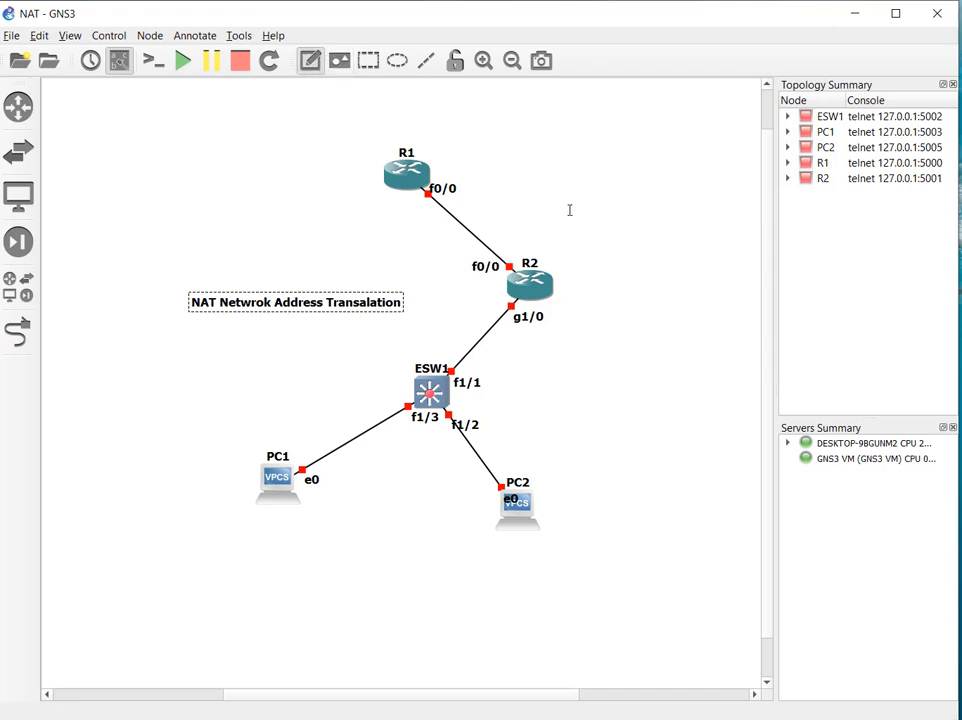
{"action": "left_click", "coordinate": [481, 203]}
{"action": "type", "text": "19"}
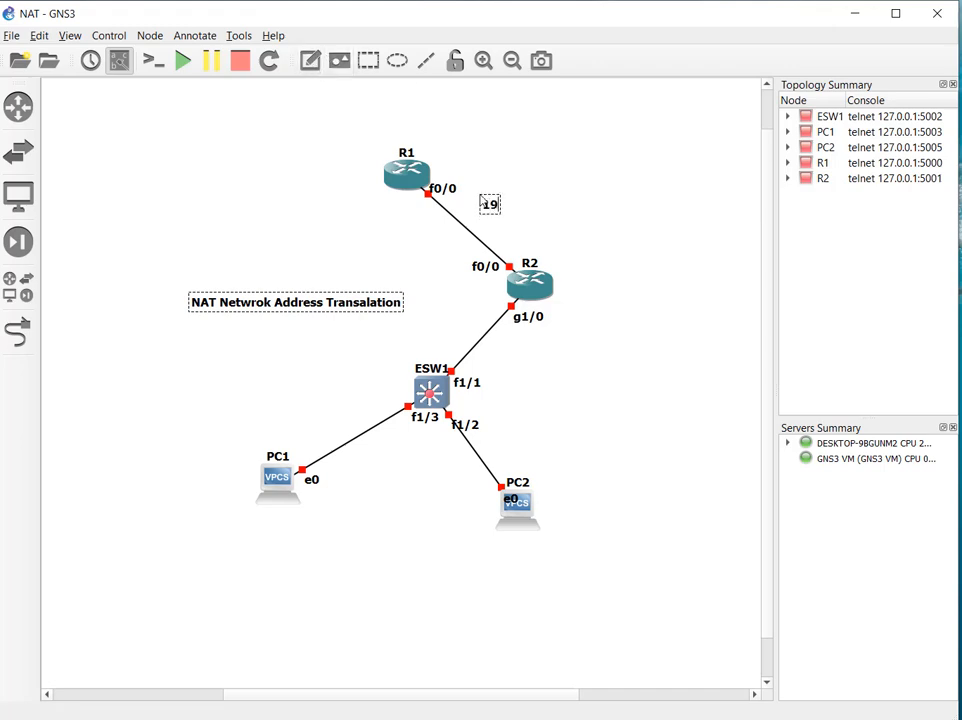
{"action": "type", "text": "2.168.1."}
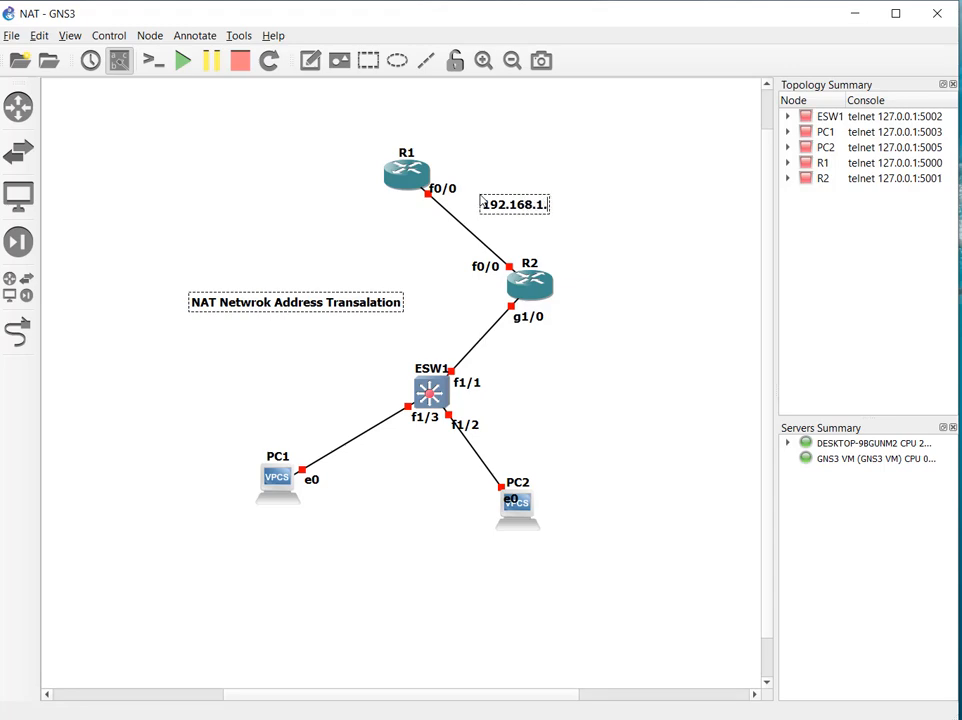
{"action": "type", "text": "0/24"}
{"action": "left_click", "coordinate": [575, 238]}
{"action": "left_click_drag", "start_coordinate": [538, 207], "coordinate": [530, 200]}
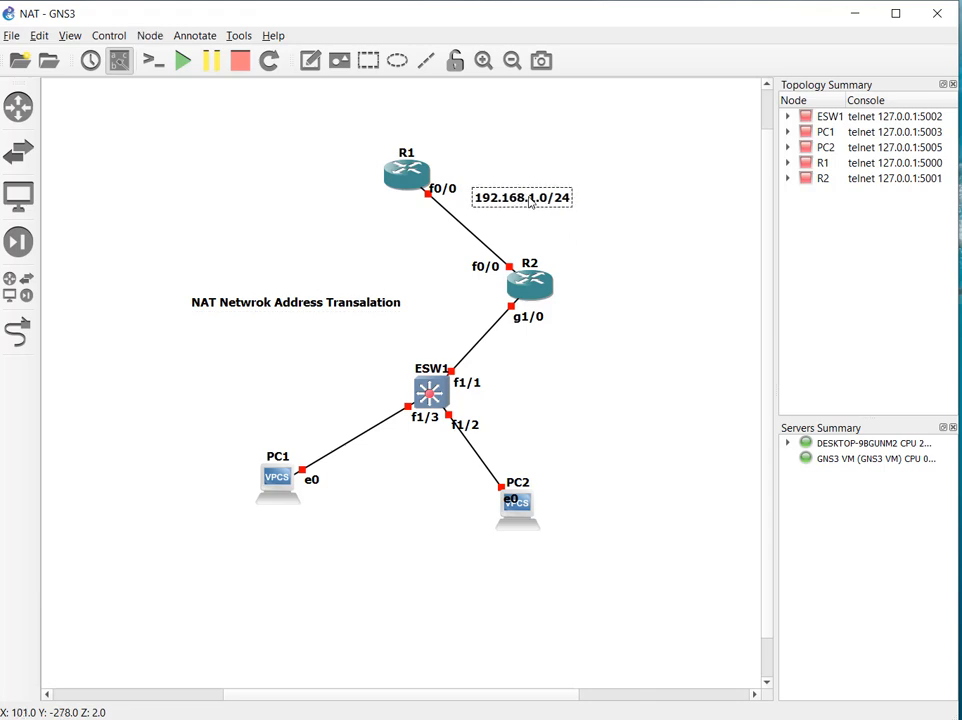
Add a note with the first line "192.168.2.0/25" beside the link between R2 and ESW1
{"action": "left_click", "coordinate": [311, 62]}
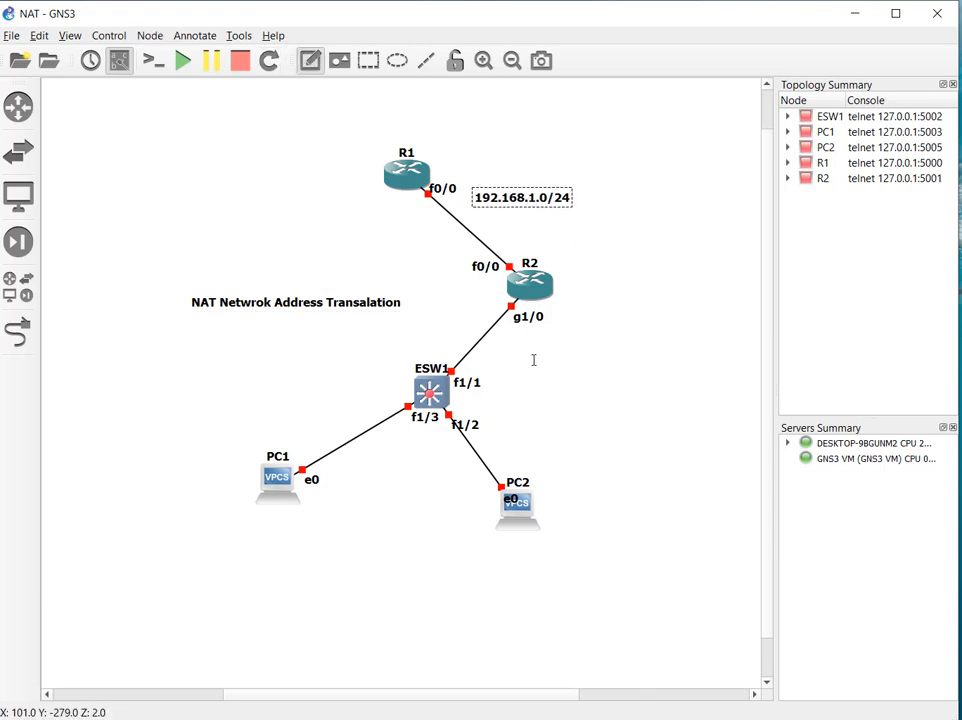
{"action": "left_click", "coordinate": [546, 366]}
{"action": "type", "text": "192"}
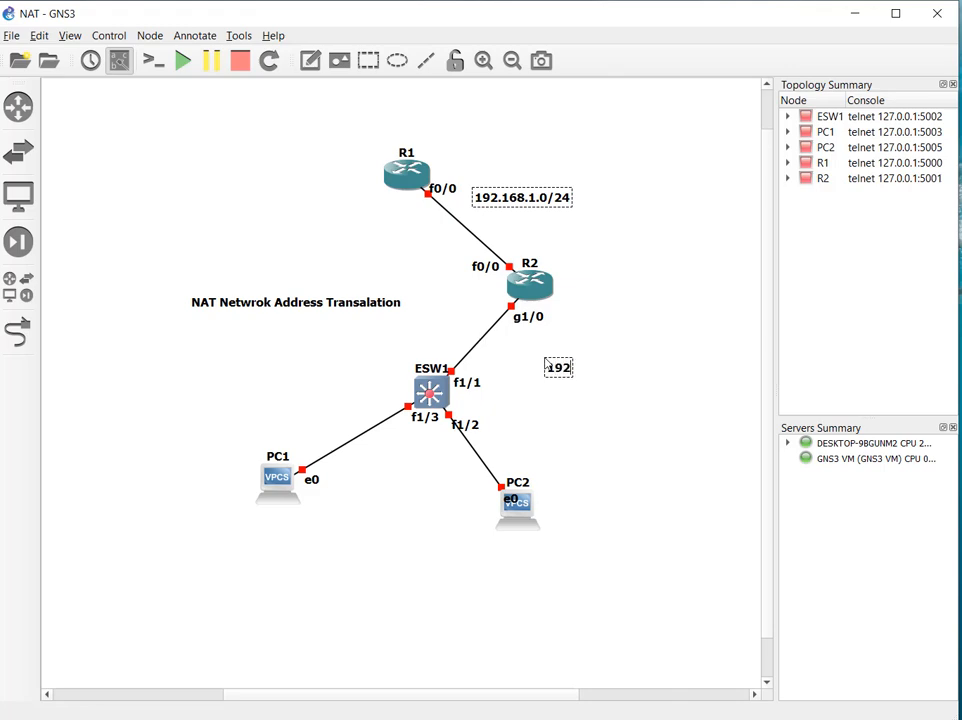
{"action": "type", "text": ".168.2."}
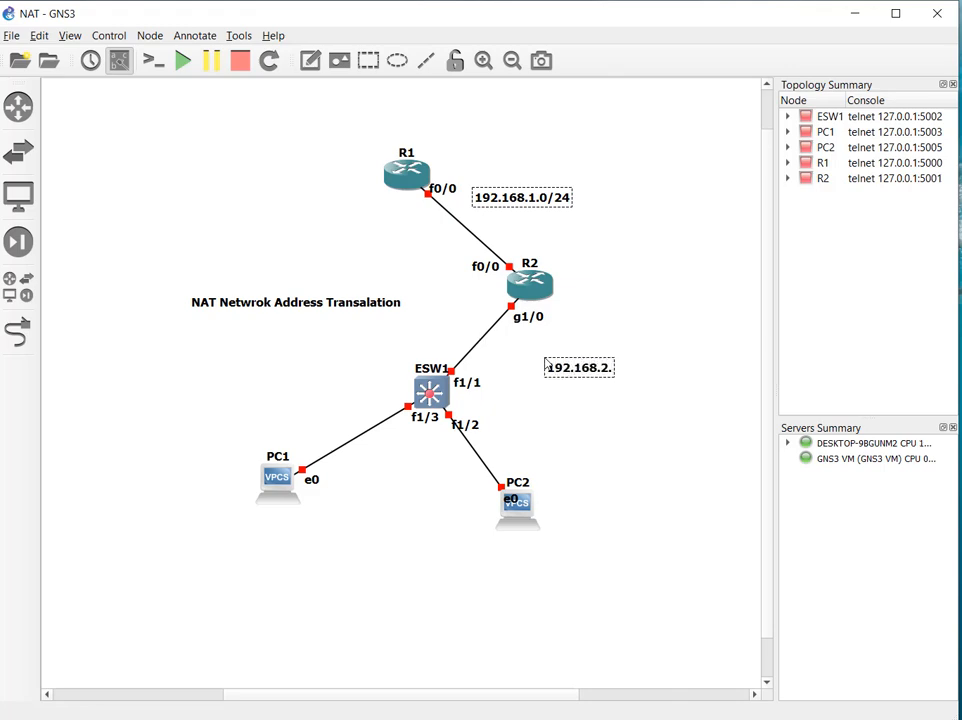
{"action": "type", "text": "0/24"}
{"action": "key", "text": "Return"}
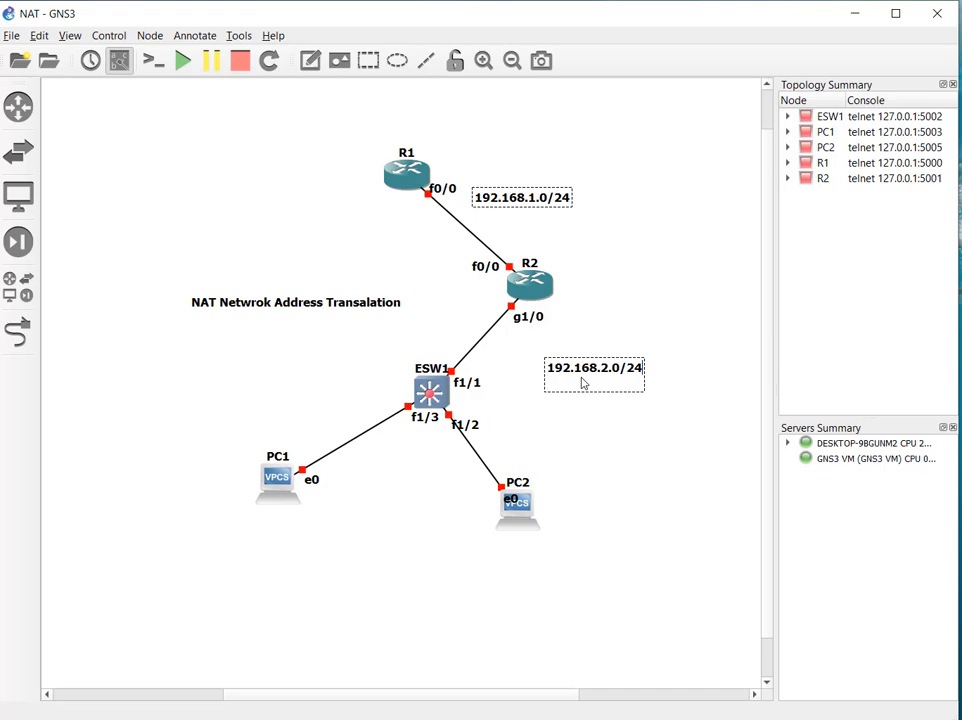
{"action": "key", "text": "BackSpace"}
{"action": "type", "text": "5"}
{"action": "key", "text": "Return"}
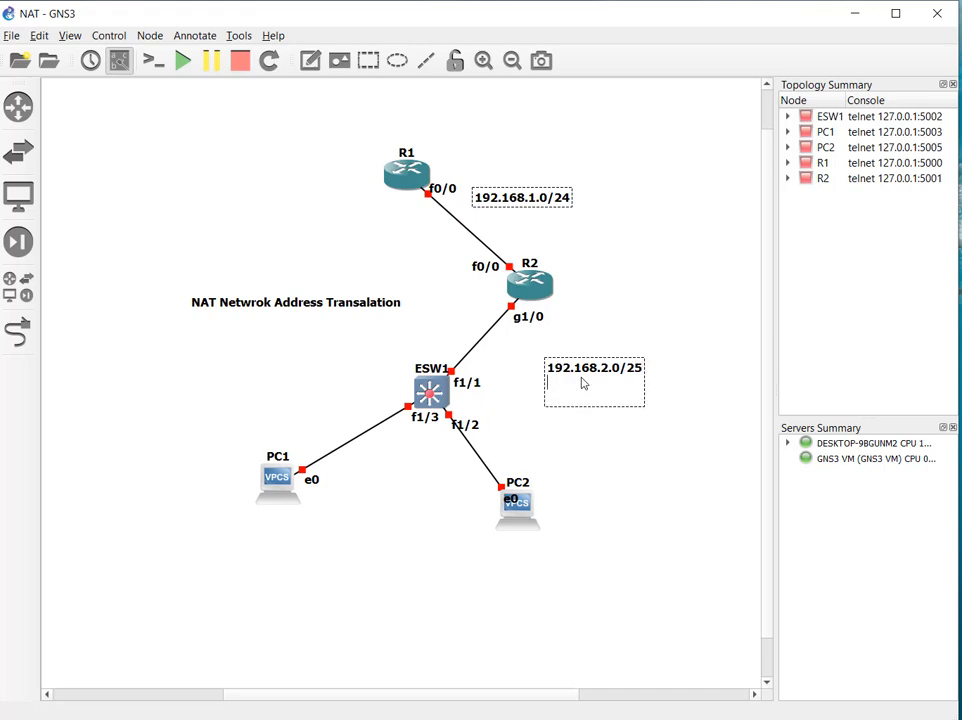
Enter "10.10.10.0/24" as the second line of the lower network note and move the note closer to the R2–ESW1 link
{"action": "type", "text": "10.10.10.10/24"}
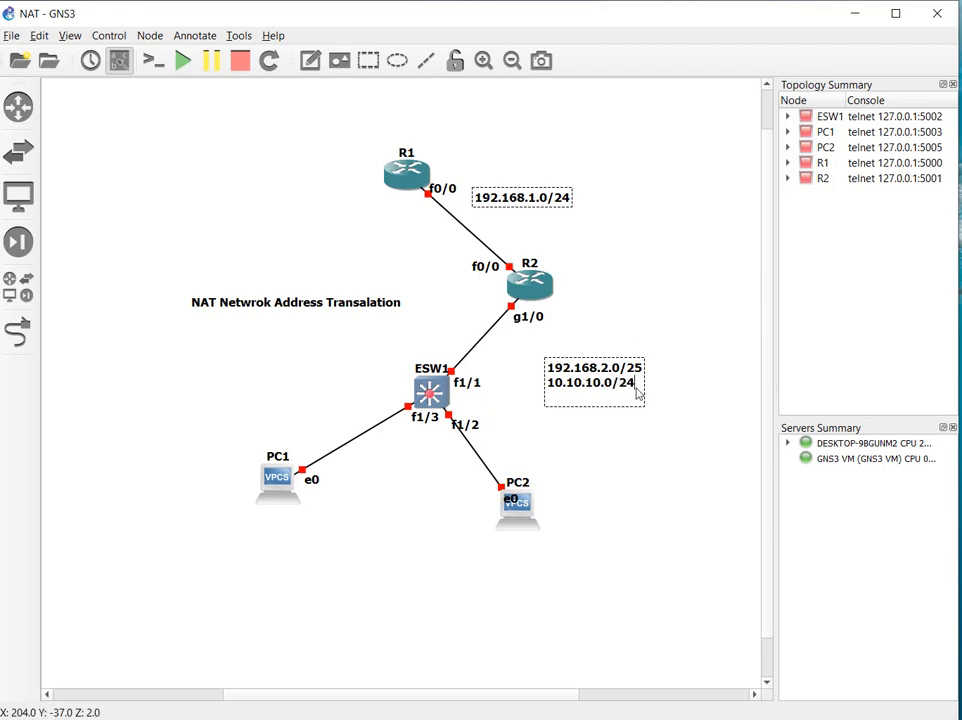
{"action": "left_click", "coordinate": [676, 383]}
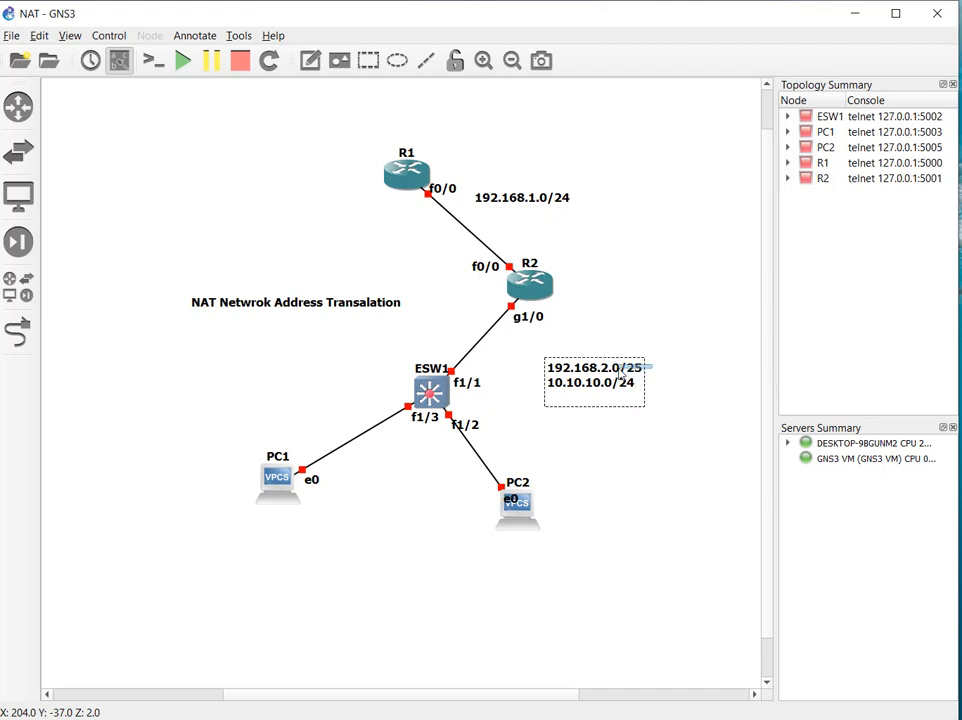
{"action": "left_click", "coordinate": [671, 393]}
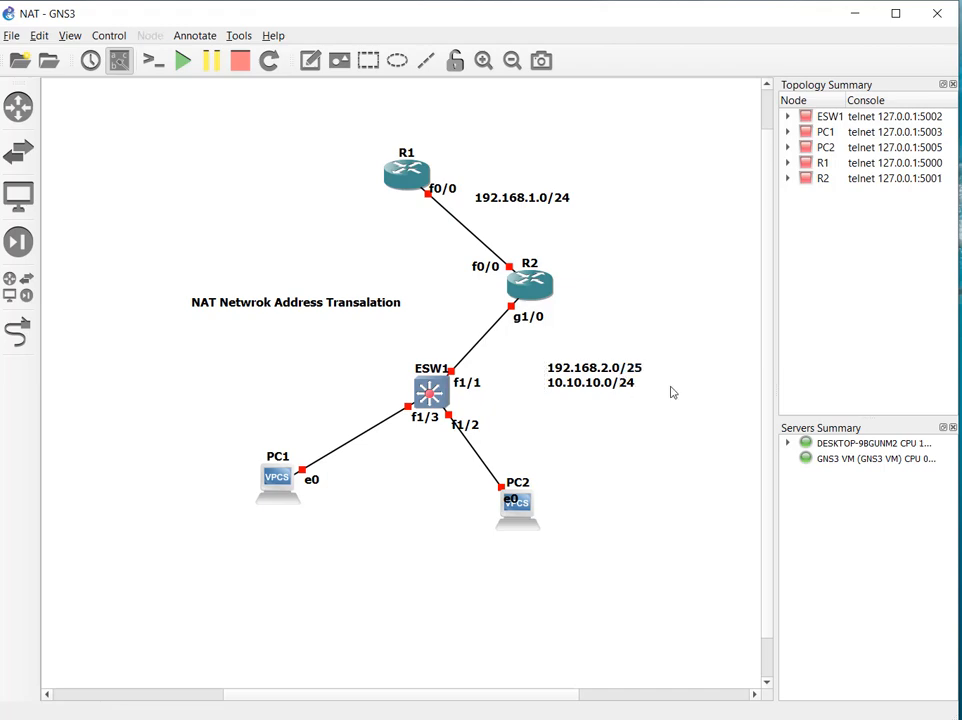
{"action": "left_click_drag", "start_coordinate": [620, 381], "coordinate": [596, 375]}
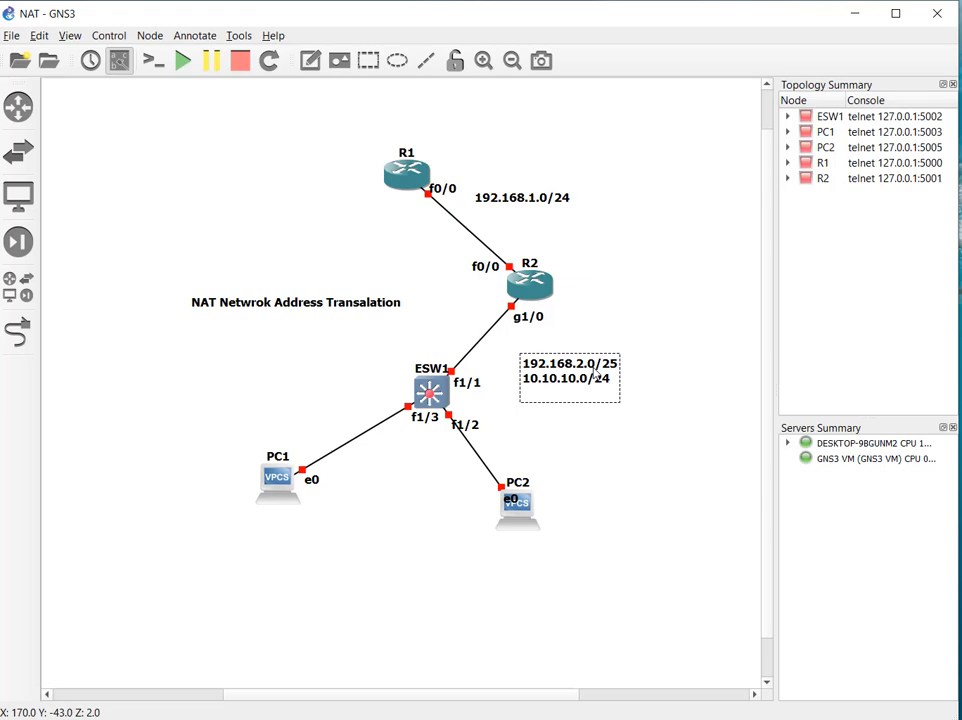
{"action": "left_click", "coordinate": [638, 303]}
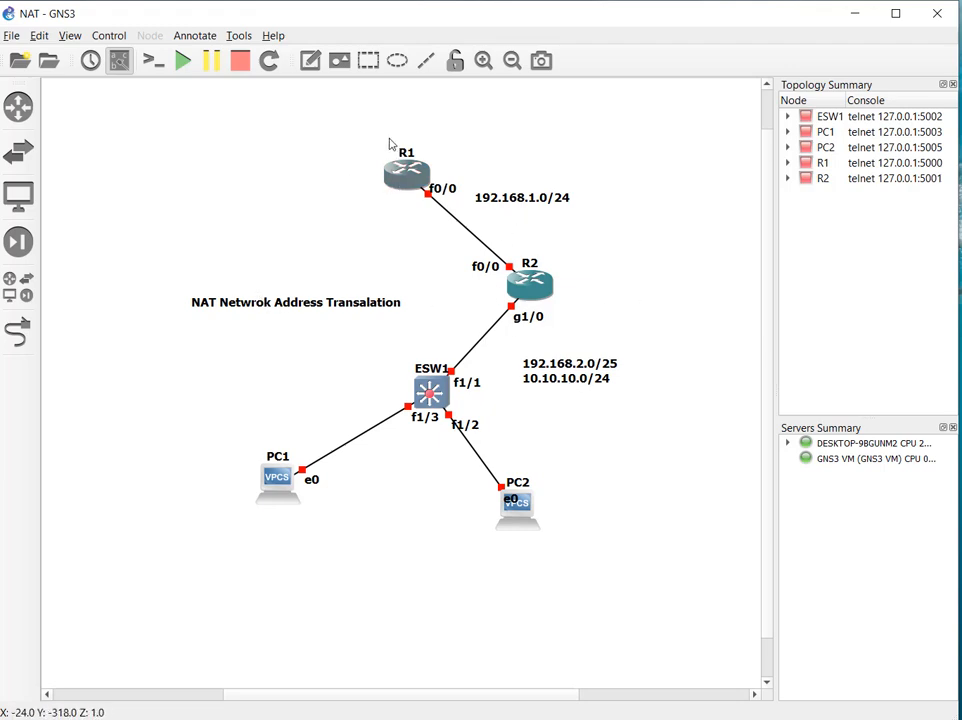
Start all nodes in the topology and open the consoles of routers R1 and R2
{"action": "left_click", "coordinate": [178, 66]}
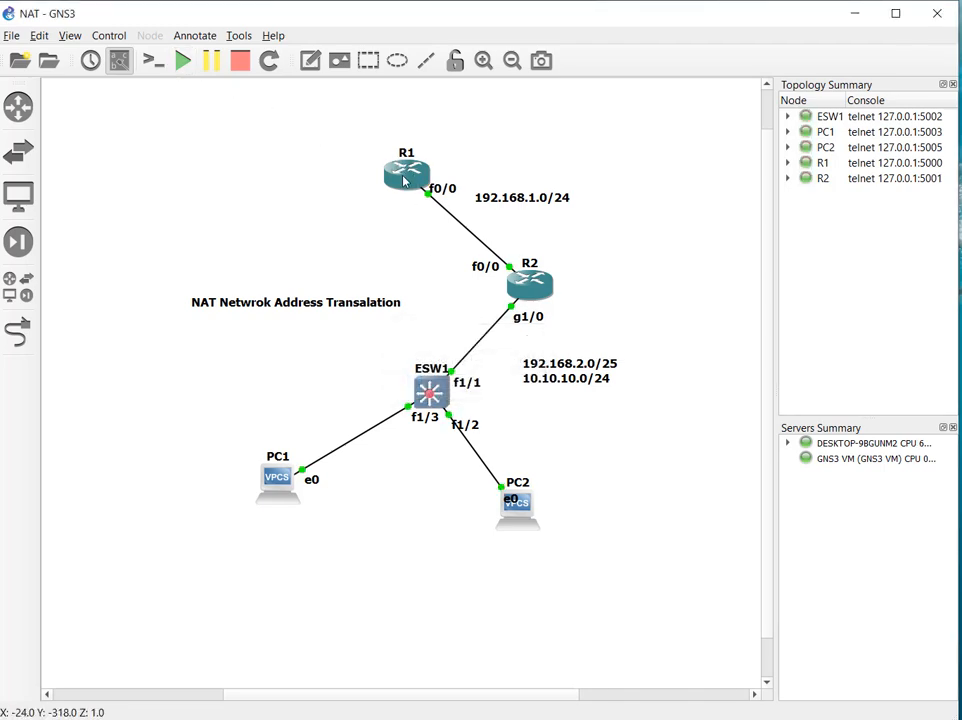
{"action": "right_click", "coordinate": [405, 180]}
{"action": "left_click", "coordinate": [440, 204]}
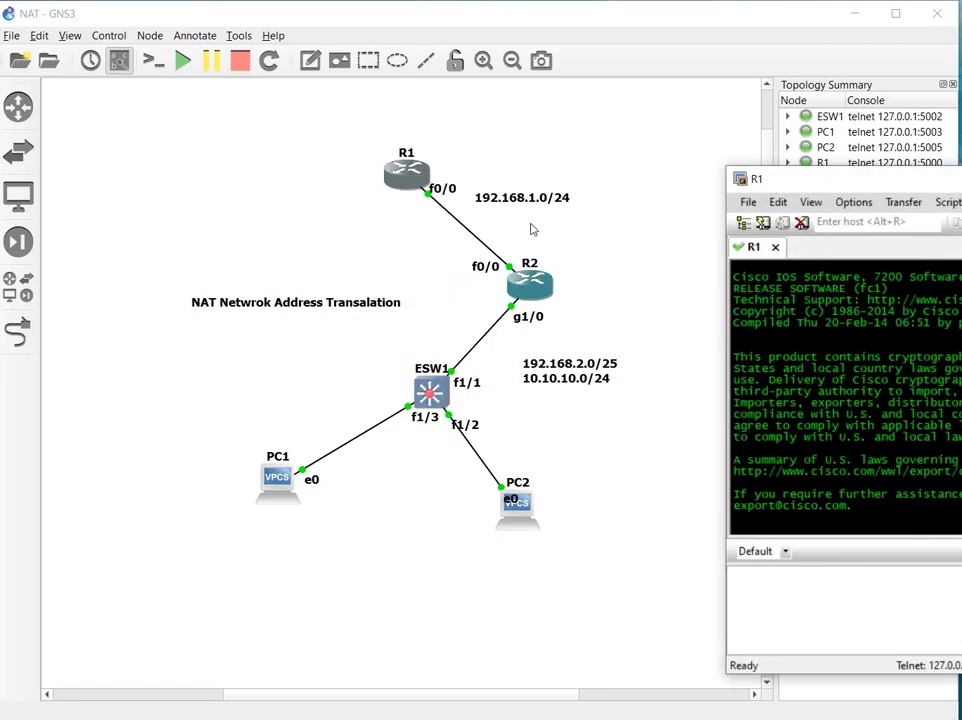
{"action": "right_click", "coordinate": [528, 289]}
{"action": "key", "text": "Escape"}
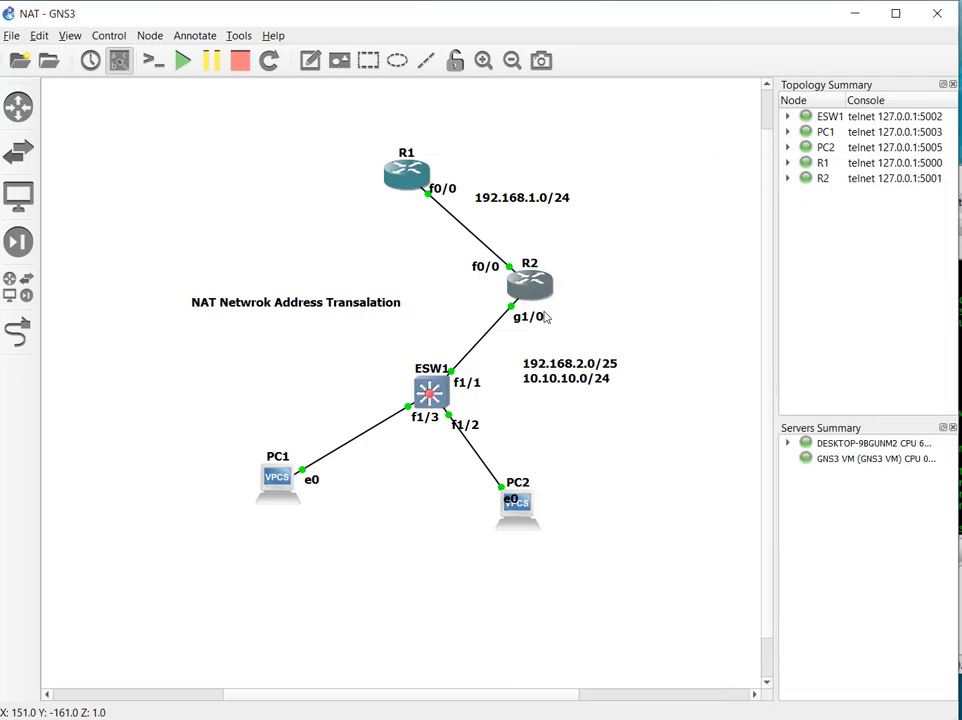
{"action": "right_click", "coordinate": [548, 296]}
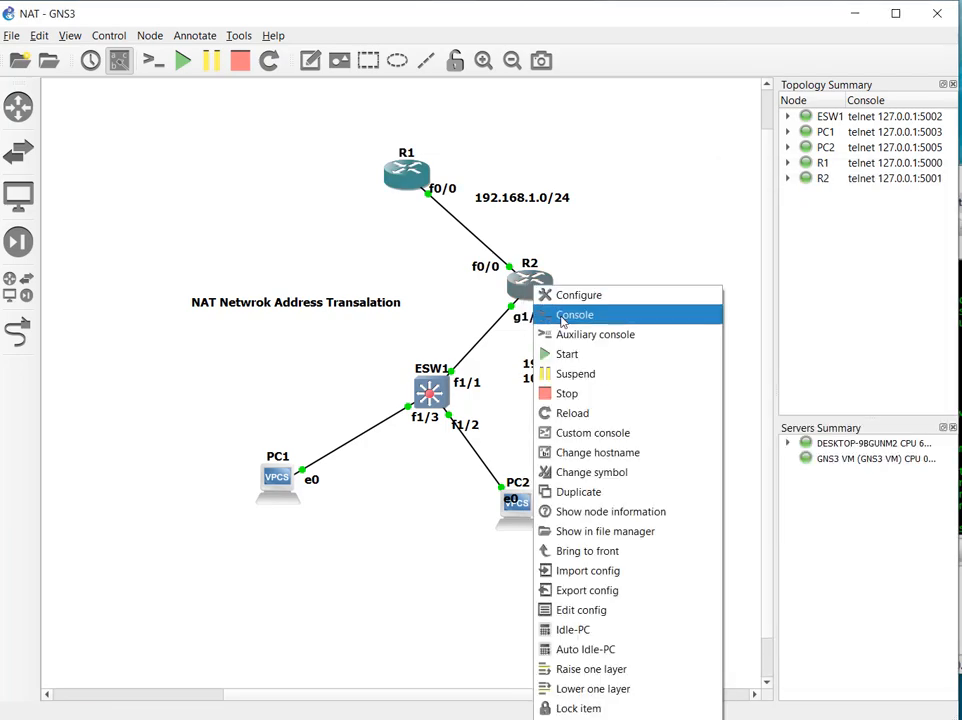
{"action": "left_click", "coordinate": [562, 314]}
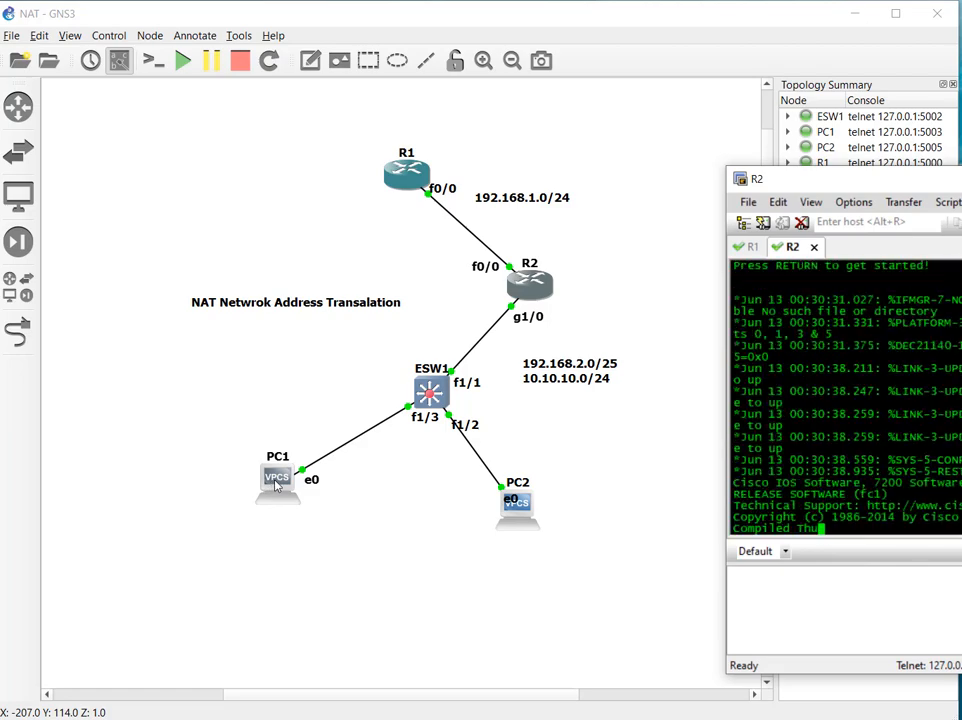
Open the consoles of PC1 and PC2 and move the SecureCRT window fully into view over the topology
{"action": "right_click", "coordinate": [273, 485]}
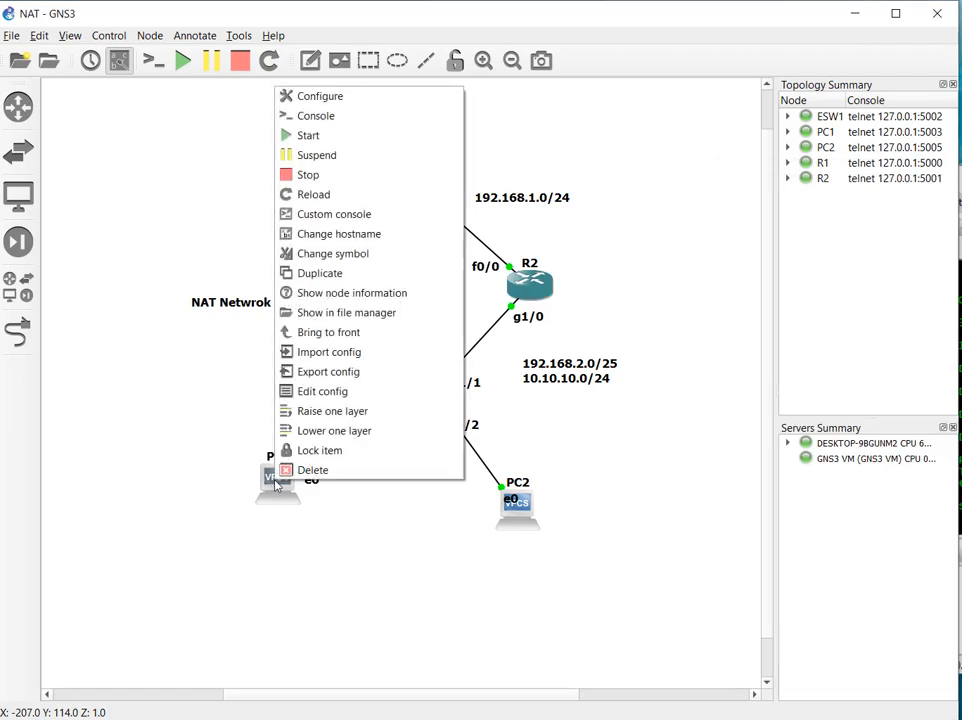
{"action": "left_click", "coordinate": [310, 116]}
{"action": "right_click", "coordinate": [530, 505]}
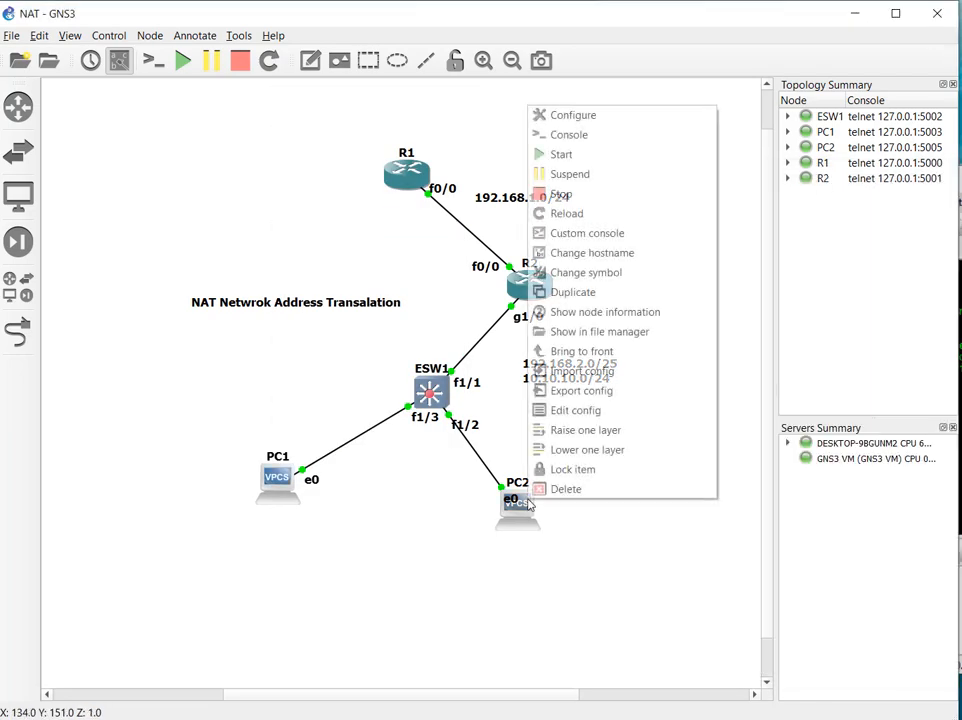
{"action": "left_click", "coordinate": [562, 142]}
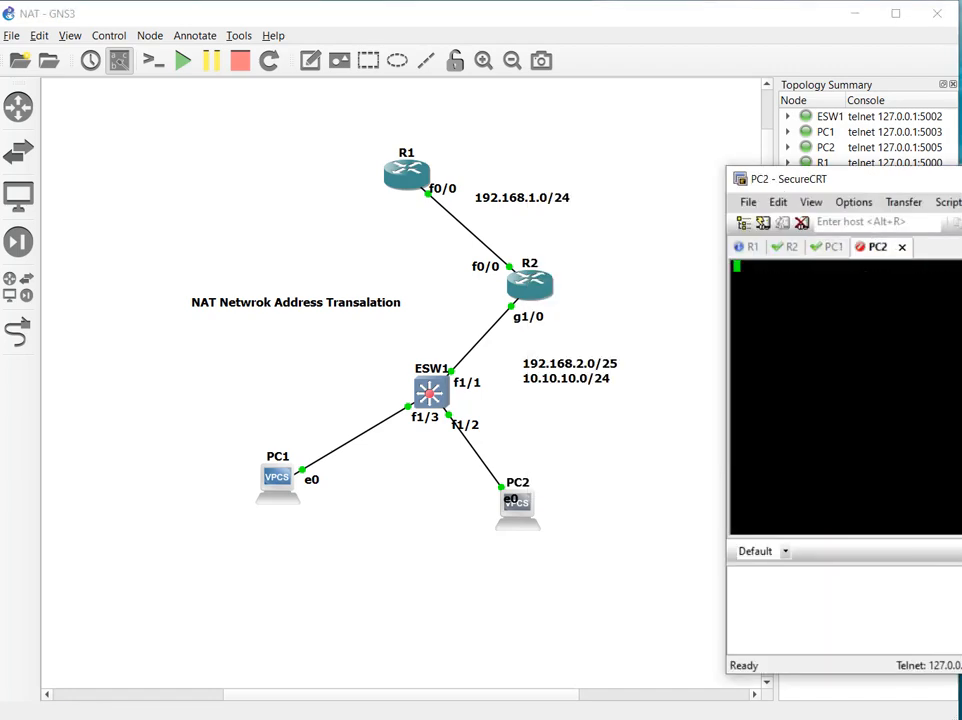
{"action": "left_click_drag", "start_coordinate": [958, 180], "coordinate": [414, 187]}
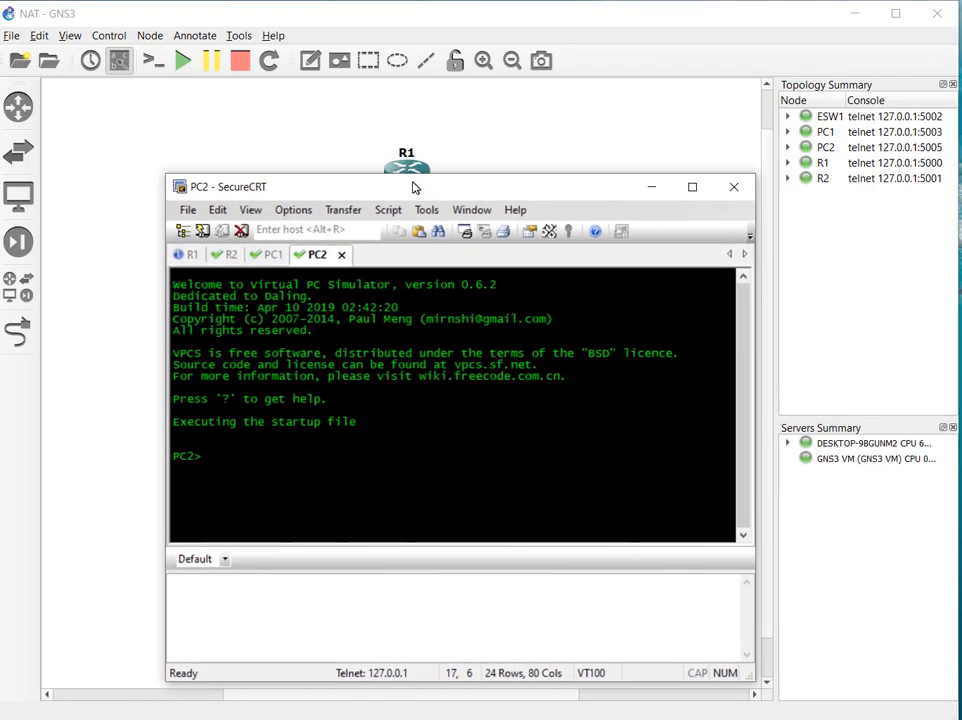
Switch to R1's console and list its interfaces with show ip interface brief
{"action": "left_click", "coordinate": [180, 256]}
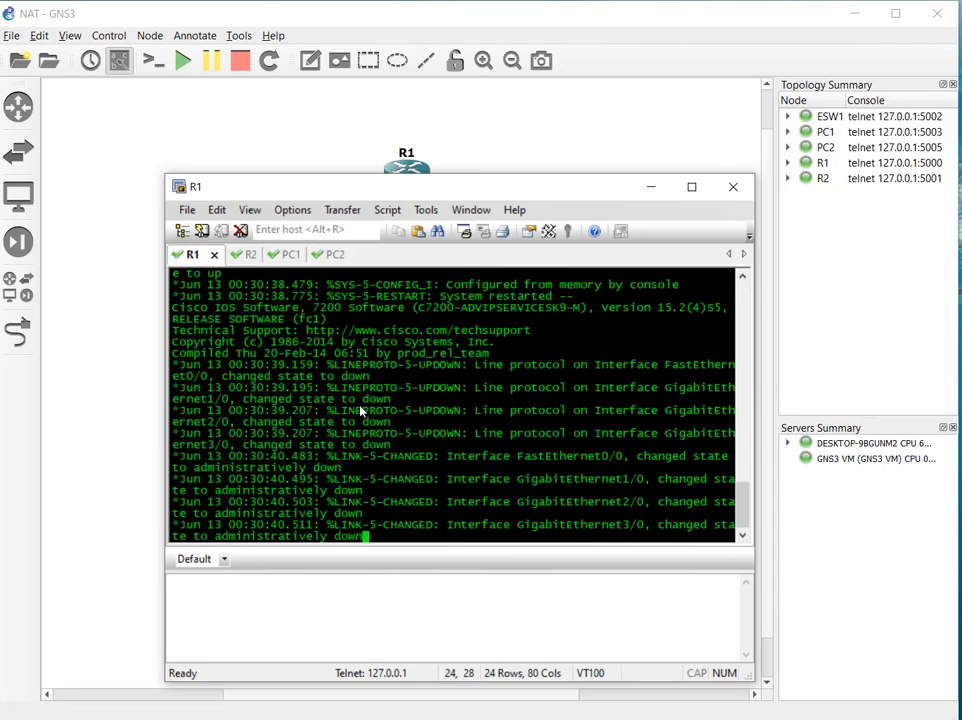
{"action": "key", "text": "Return"}
{"action": "type", "text": "s"}
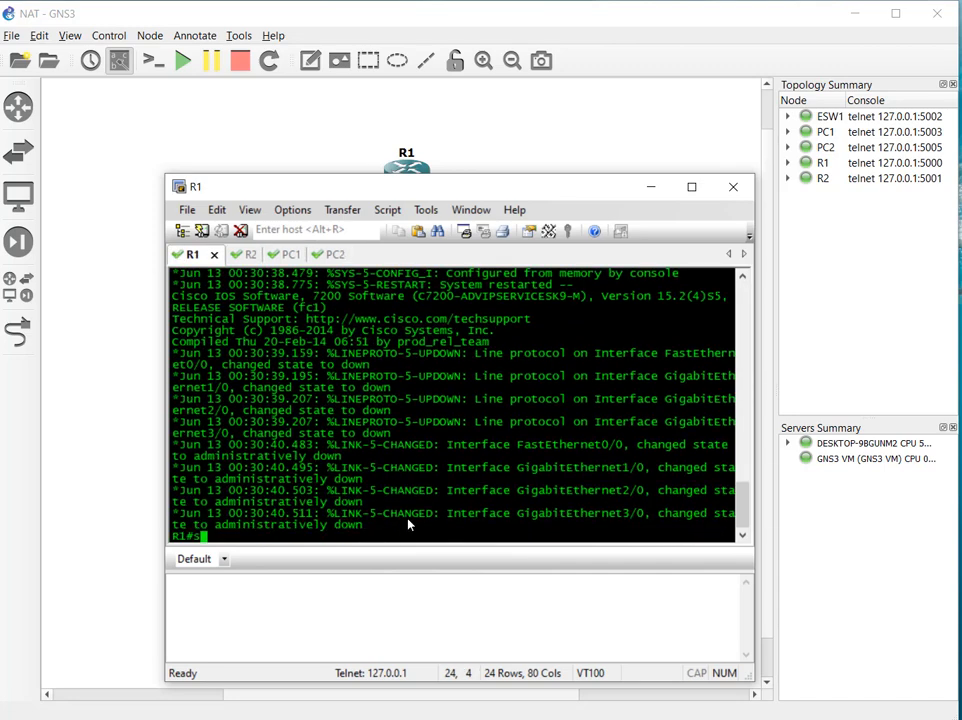
{"action": "type", "text": "how ip int"}
{"action": "key", "text": "Tab"}
{"action": "type", "text": "br"}
{"action": "key", "text": "Tab"}
{"action": "key", "text": "Return"}
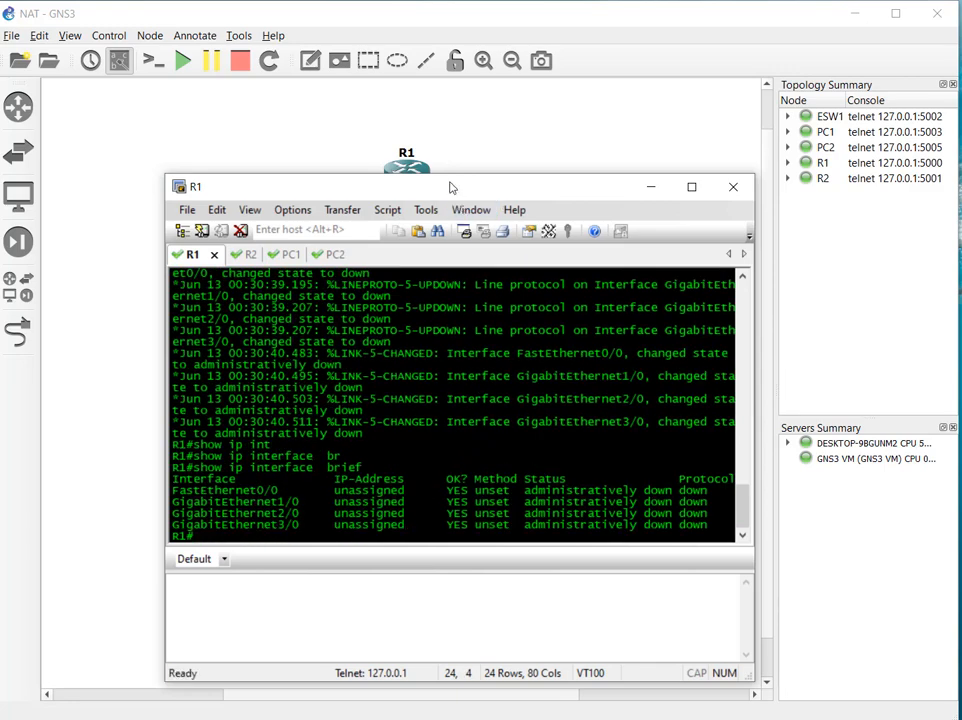
Uncover R1's link label in the topology, then enter R1's global configuration mode and open interface fastEthernet 0/0 for configuration
{"action": "left_click_drag", "start_coordinate": [450, 187], "coordinate": [452, 247]}
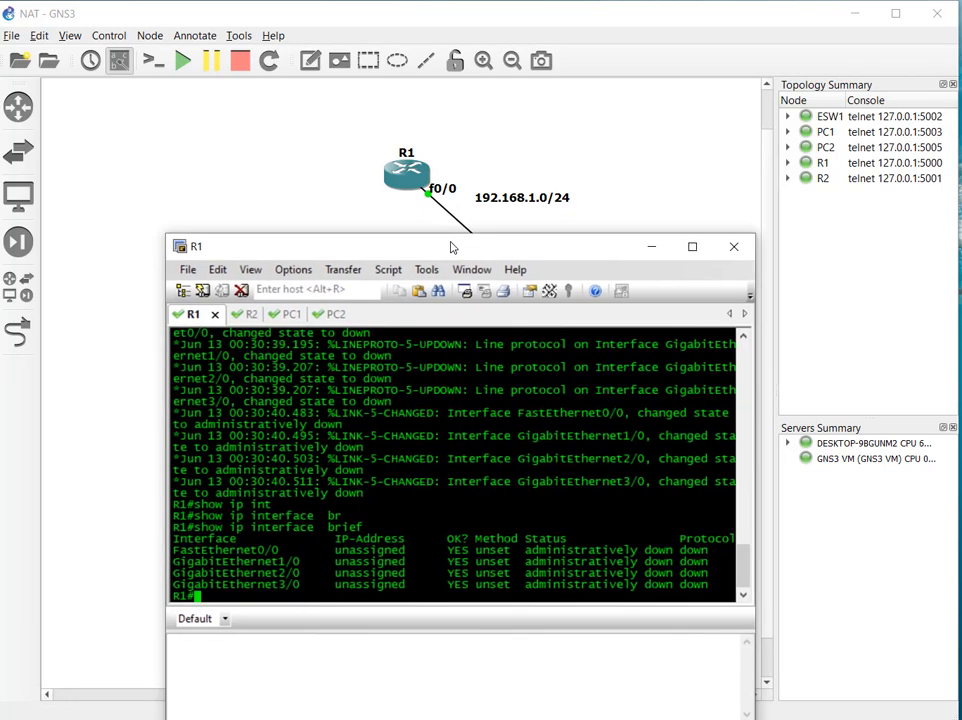
{"action": "type", "text": "conf"}
{"action": "key", "text": "Tab"}
{"action": "type", "text": "ter"}
{"action": "key", "text": "Tab"}
{"action": "key", "text": "Return"}
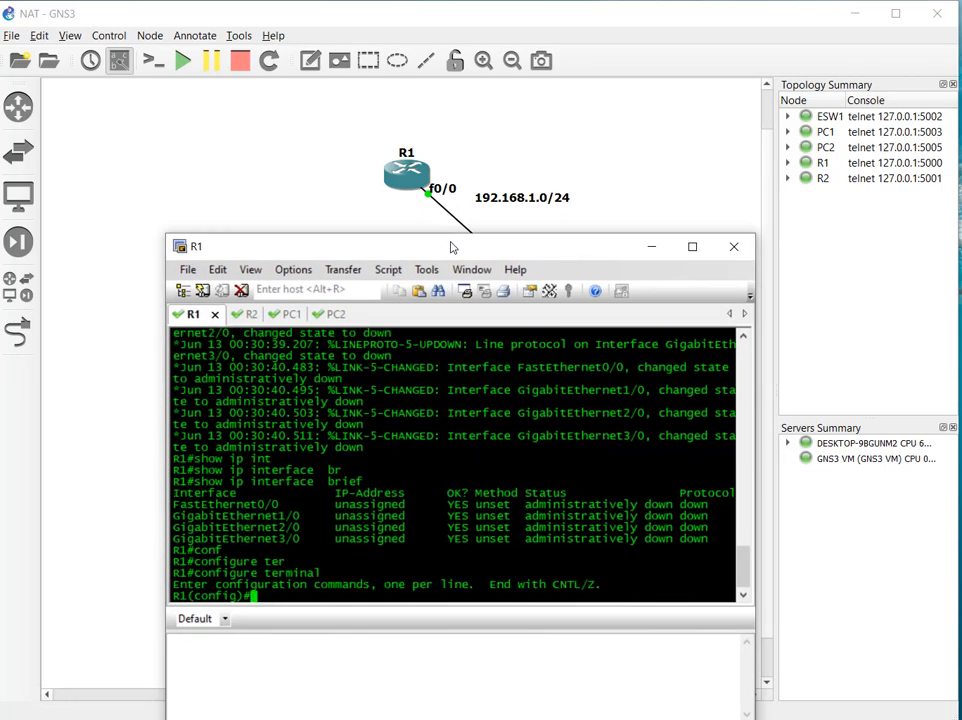
{"action": "type", "text": "int"}
{"action": "key", "text": "Tab"}
{"action": "type", "text": "fa"}
{"action": "key", "text": "Tab"}
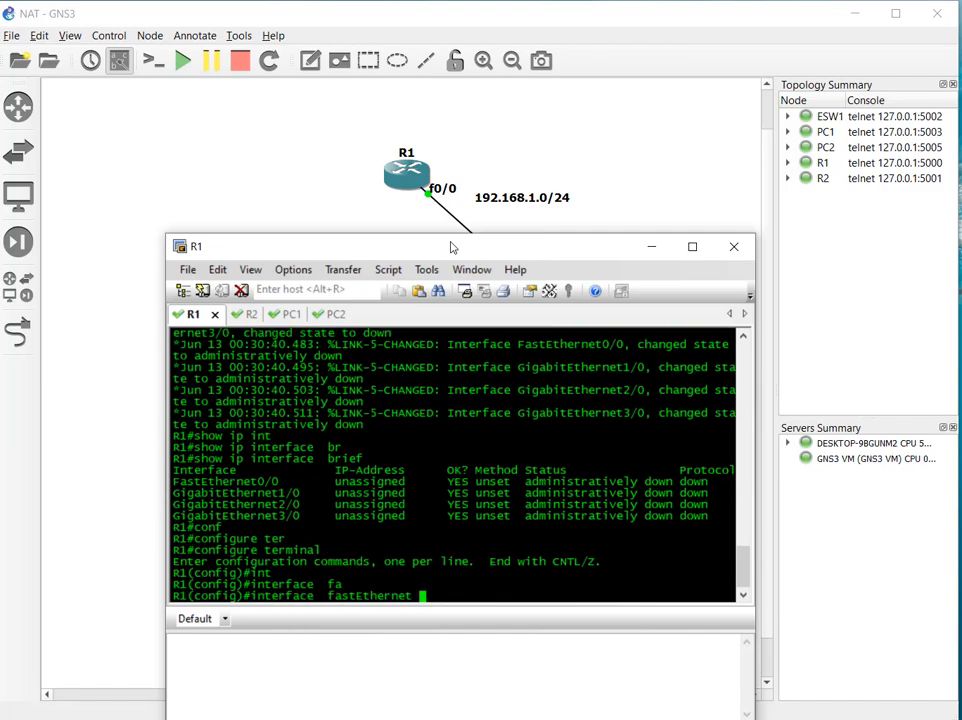
{"action": "type", "text": "0/0"}
{"action": "key", "text": "Return"}
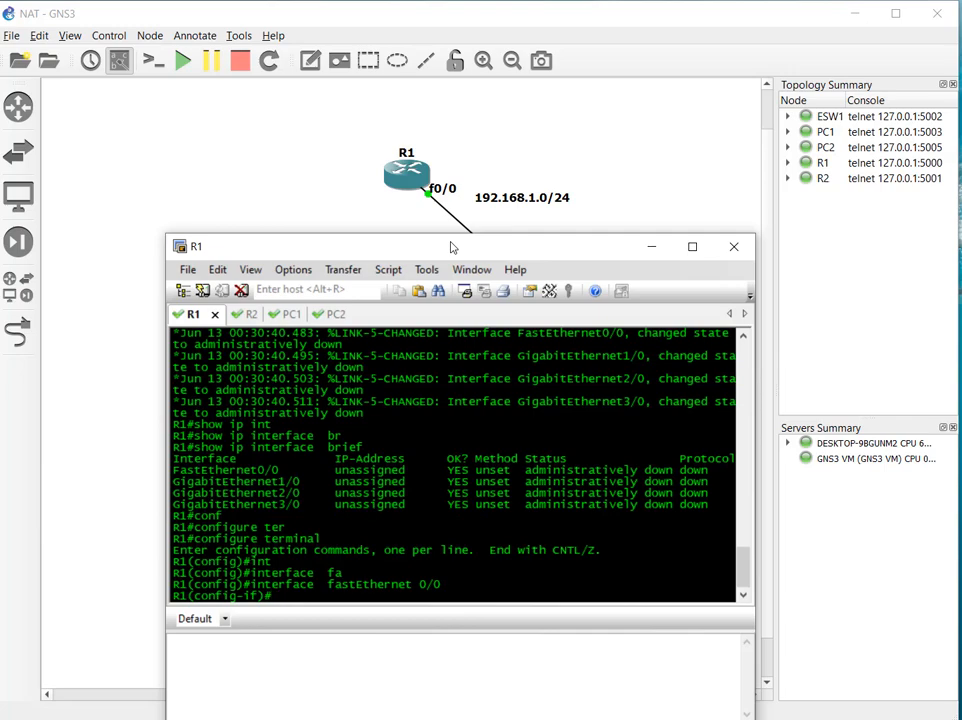
Assign IP address 192.168.1.1 with subnet mask 255.255.255.0 to R1's fastEthernet 0/0 interface
{"action": "type", "text": "ip add"}
{"action": "key", "text": "Tab"}
{"action": "type", "text": "192"}
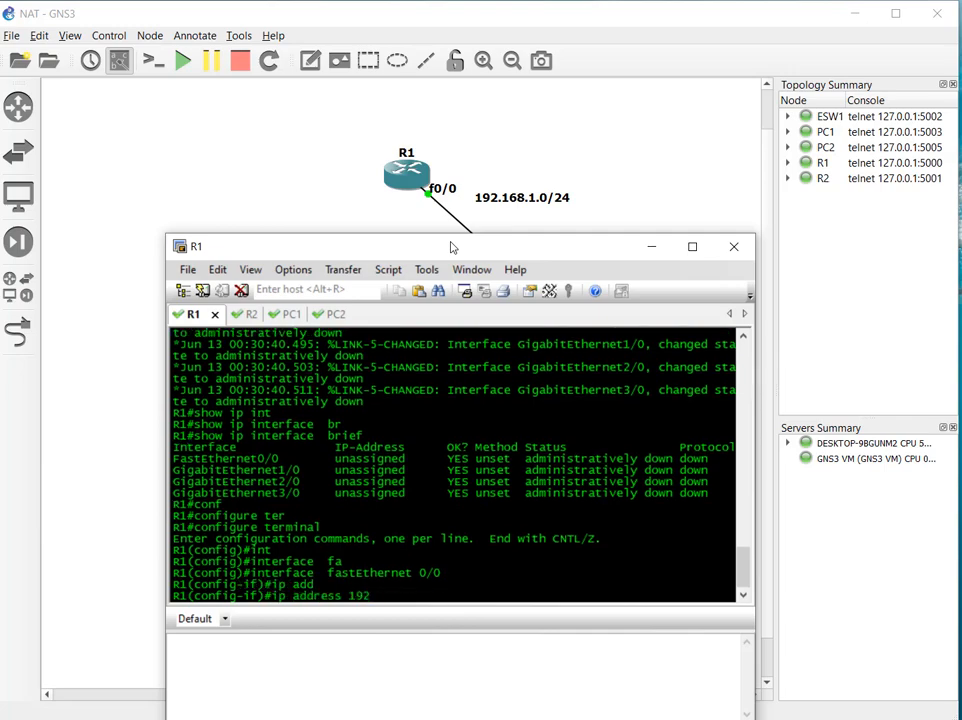
{"action": "type", "text": ".168.1.1 255.255.255"}
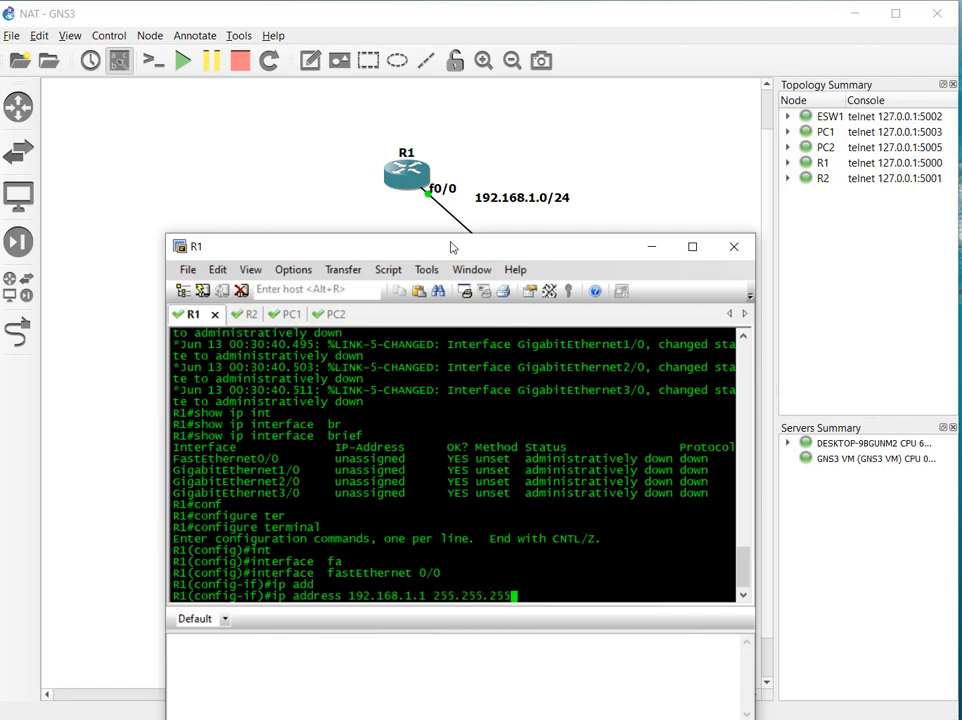
{"action": "key", "text": "Return"}
{"action": "type", "text": "0"}
{"action": "key", "text": "Up"}
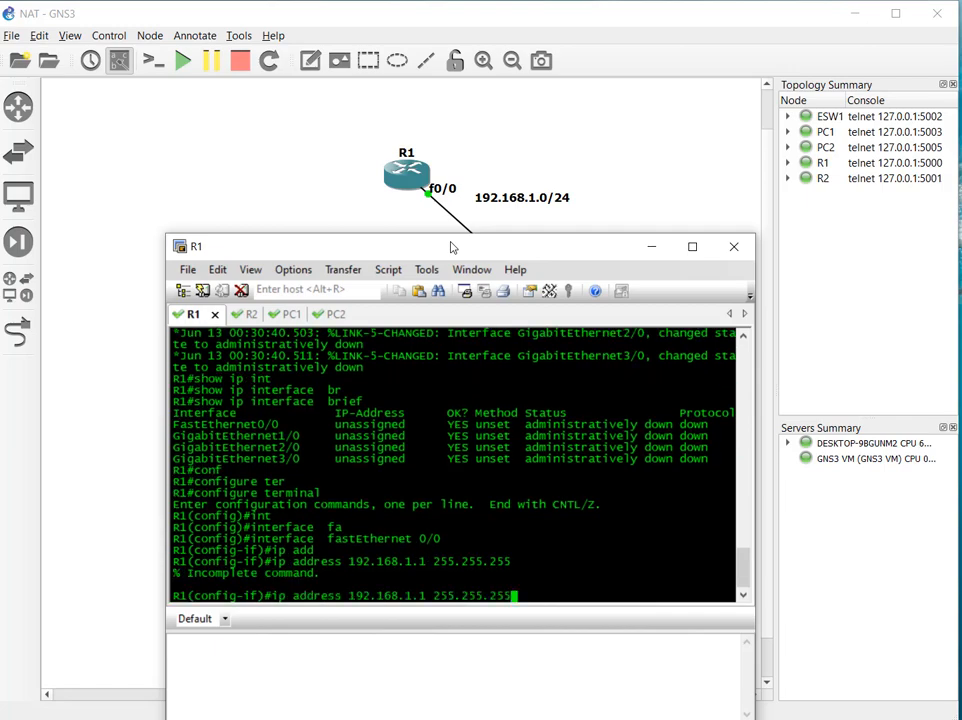
{"action": "type", "text": ".0"}
{"action": "key", "text": "Return"}
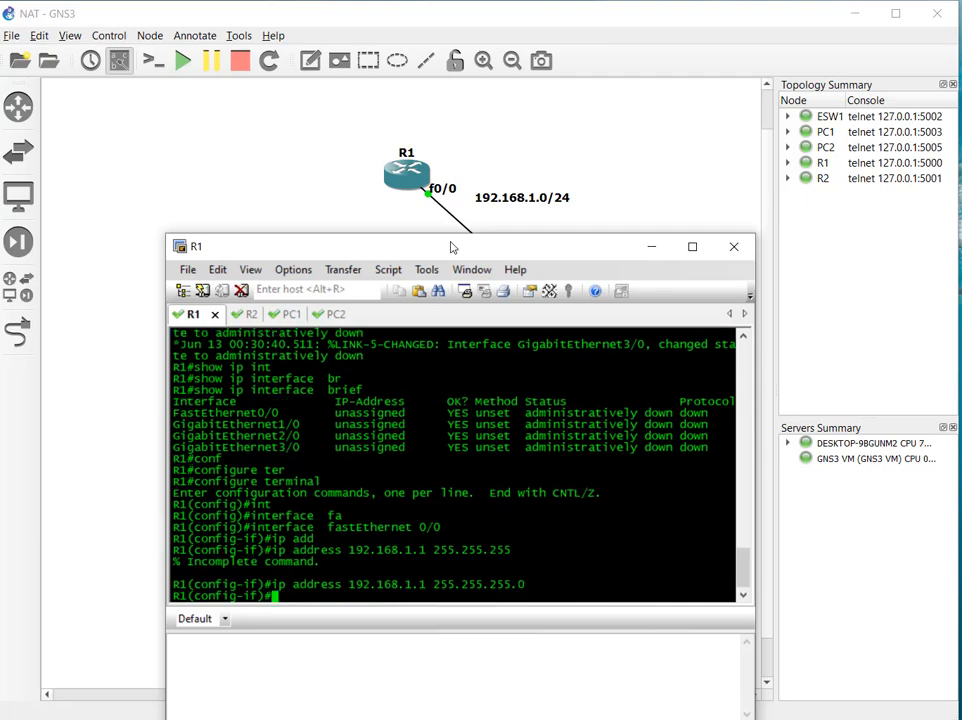
Enable R1's fastEthernet 0/0 with no shutdown and return to privileged mode with end
{"action": "type", "text": "no shut"}
{"action": "key", "text": "Tab"}
{"action": "key", "text": "Return"}
{"action": "type", "text": "end"}
{"action": "key", "text": "Return"}
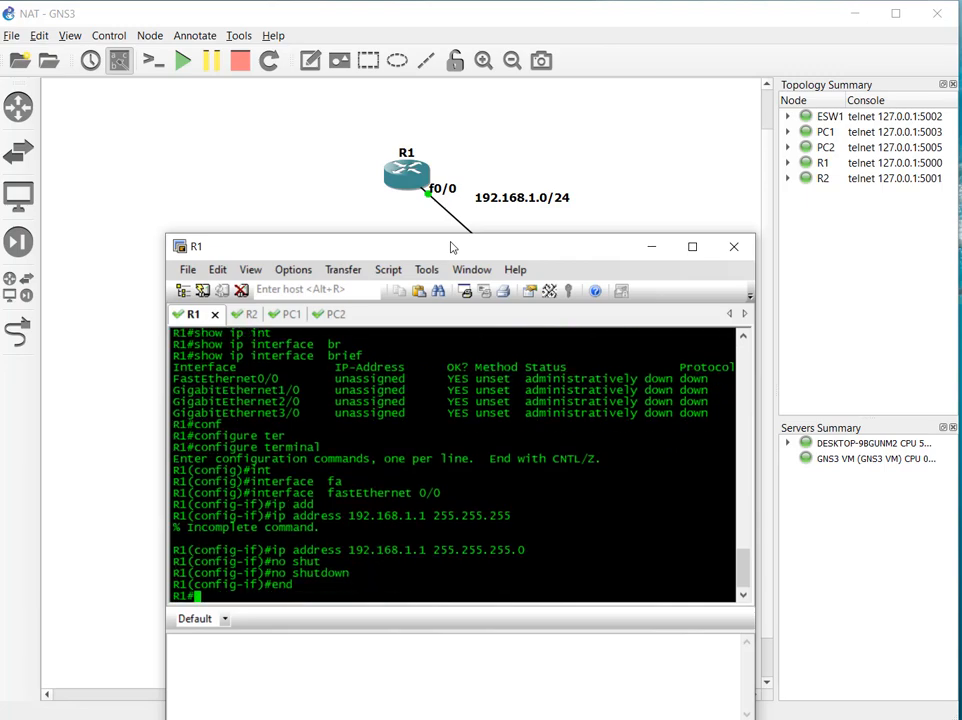
Save R1's configuration with wr, confirming the overwrite of the previous NVRAM configuration
{"action": "type", "text": "wr"}
{"action": "key", "text": "Return"}
{"action": "key", "text": "Return"}
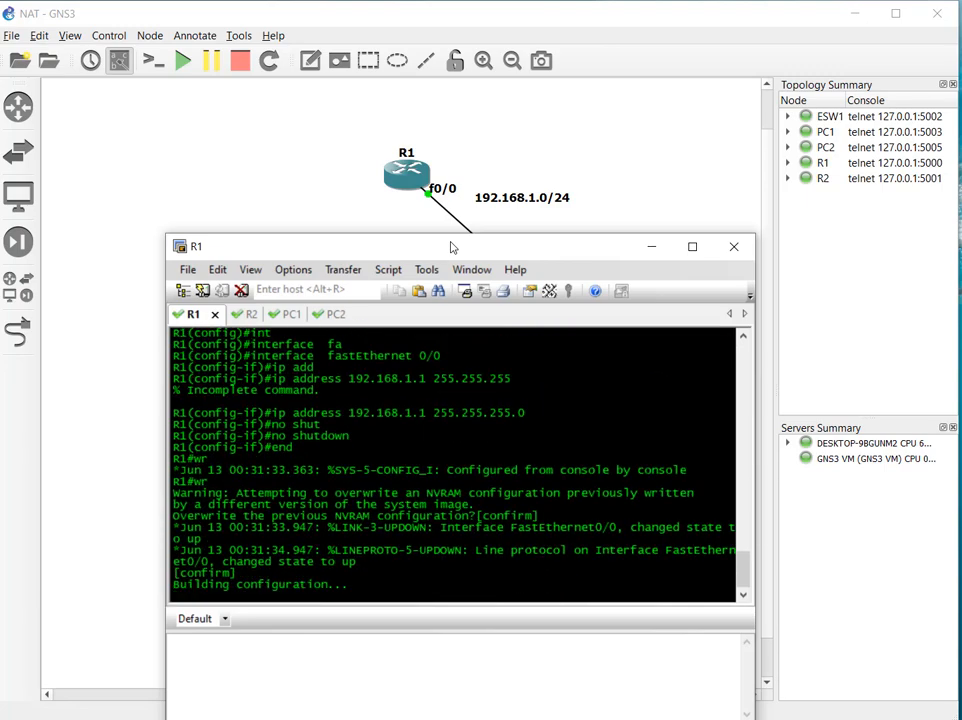
{"action": "key", "text": "Return"}
{"action": "key", "text": "Return"}
Switch to R2's console and list its interfaces with show ip interface brief
{"action": "left_click", "coordinate": [249, 315]}
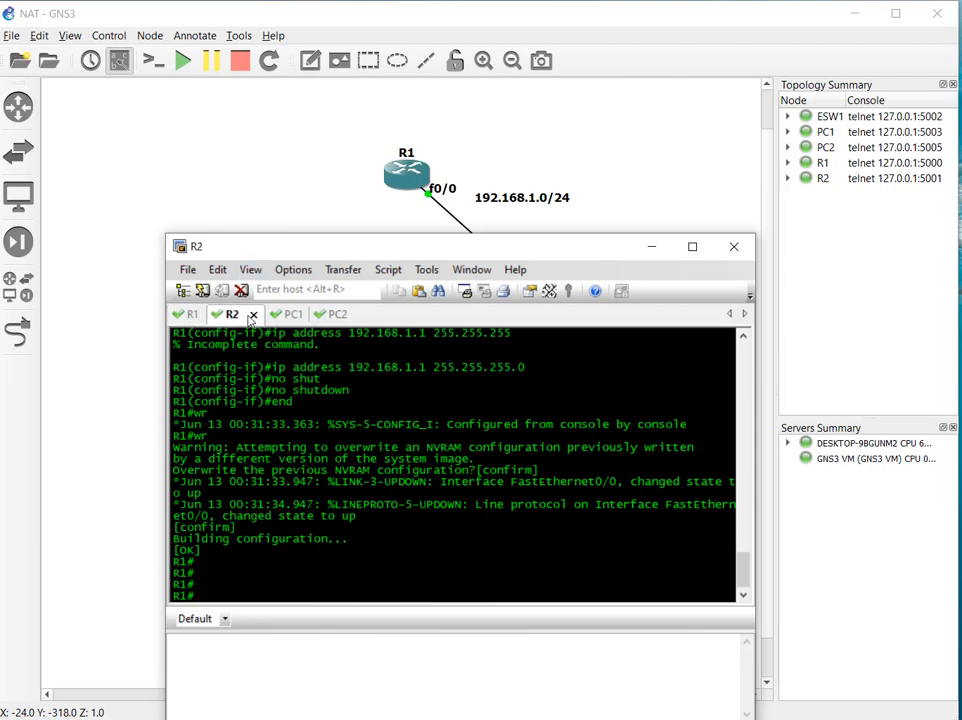
{"action": "key", "text": "Return"}
{"action": "key", "text": "Return"}
{"action": "key", "text": "Return"}
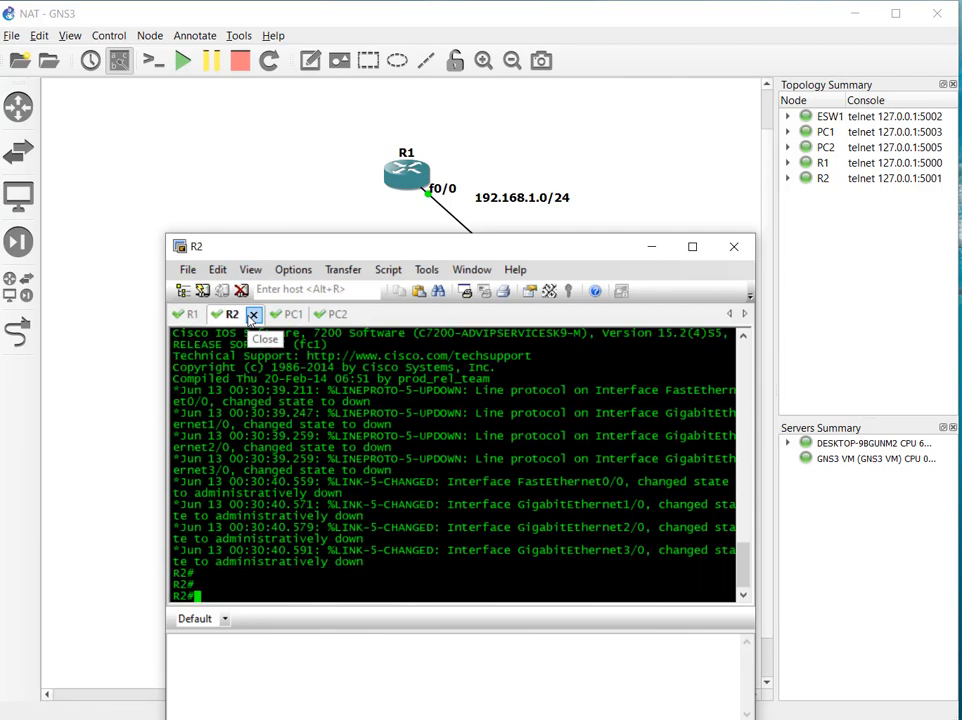
{"action": "type", "text": "show ip int"}
{"action": "key", "text": "Tab"}
{"action": "type", "text": "br"}
{"action": "key", "text": "Tab"}
{"action": "key", "text": "Return"}
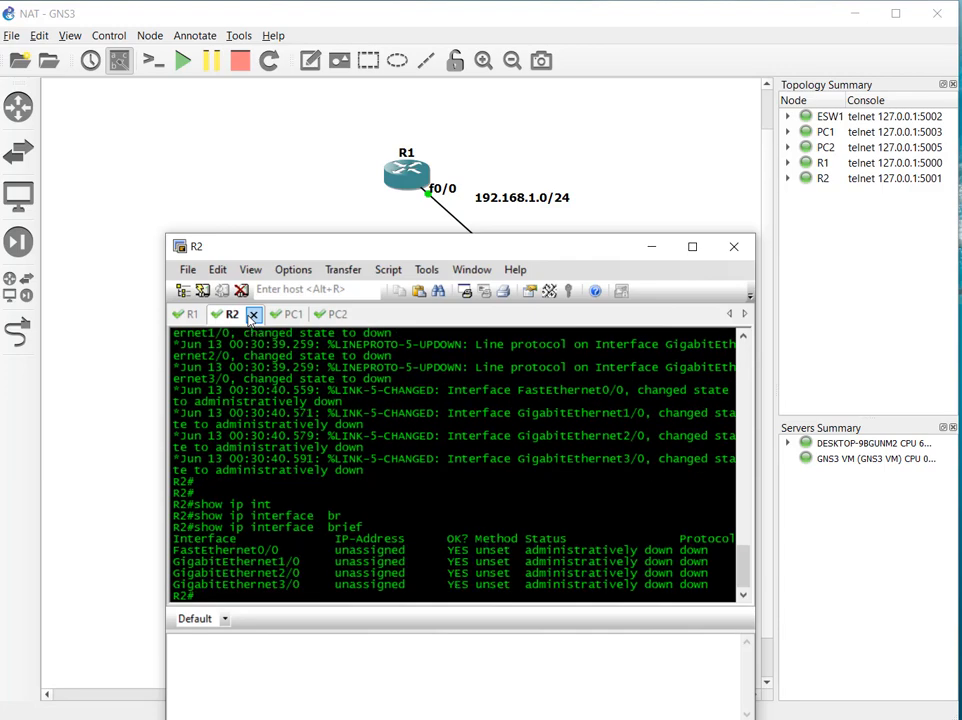
Enter R2's global configuration mode and open interface fastEthernet 0/0 for configuration
{"action": "type", "text": "conf"}
{"action": "key", "text": "Tab"}
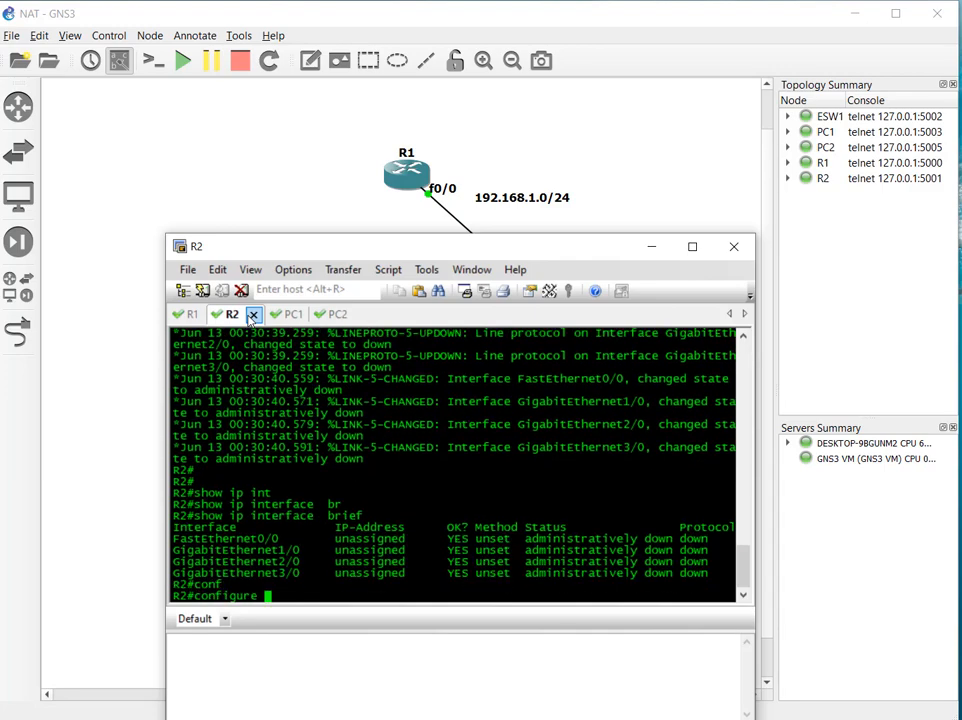
{"action": "type", "text": "t"}
{"action": "key", "text": "Tab"}
{"action": "key", "text": "Return"}
{"action": "type", "text": "ig)#i"}
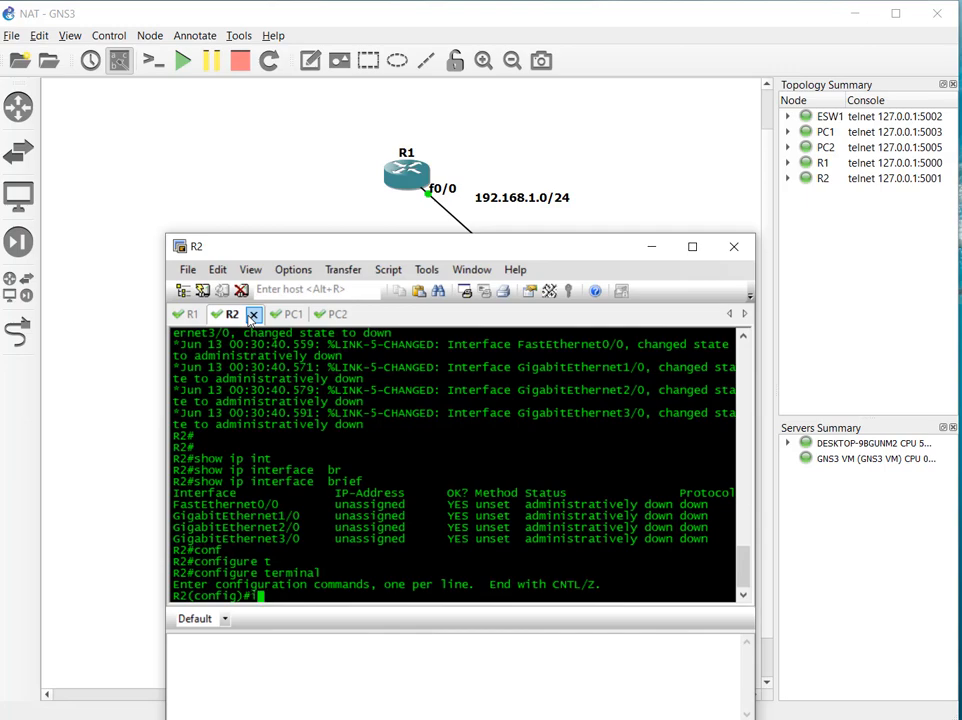
{"action": "type", "text": "nt"}
{"action": "key", "text": "Tab"}
{"action": "type", "text": "fa"}
{"action": "key", "text": "Tab"}
{"action": "type", "text": "0"}
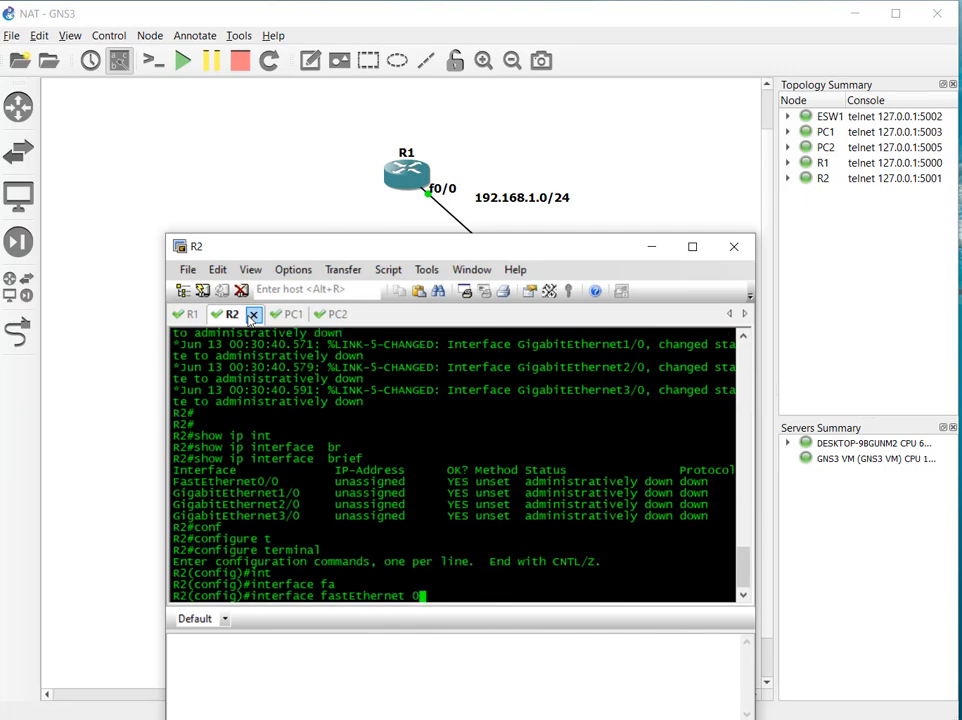
{"action": "type", "text": "/0"}
{"action": "key", "text": "Return"}
Assign IP address 192.168.1.2 with subnet mask 255.255.255.0 to R2's fastEthernet 0/0 interface
{"action": "type", "text": "ip a"}
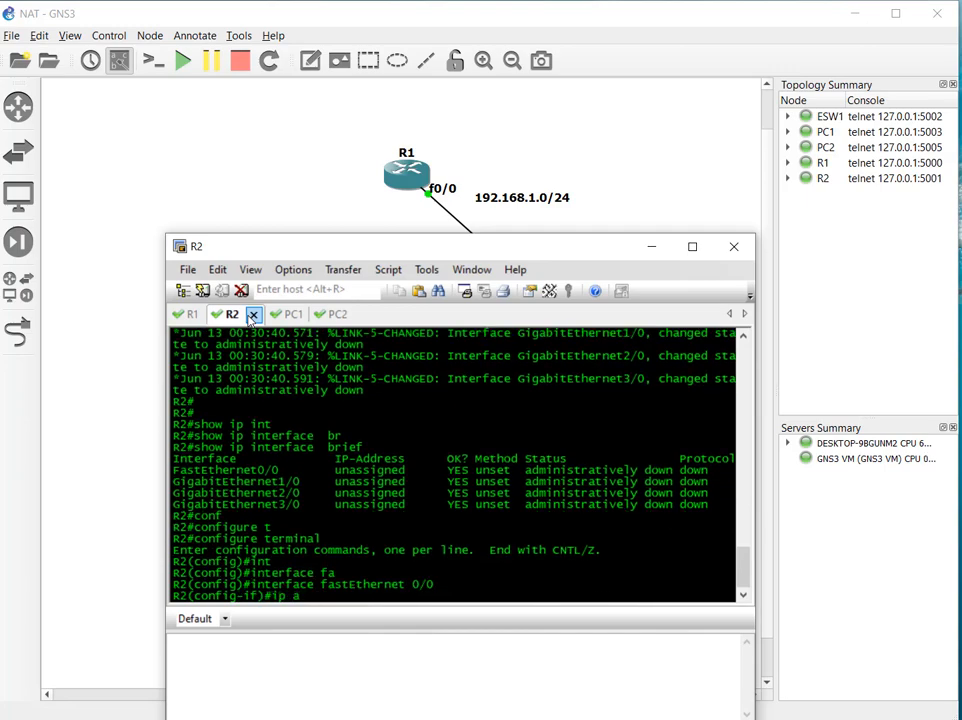
{"action": "type", "text": "dd"}
{"action": "key", "text": "Tab"}
{"action": "type", "text": "192"}
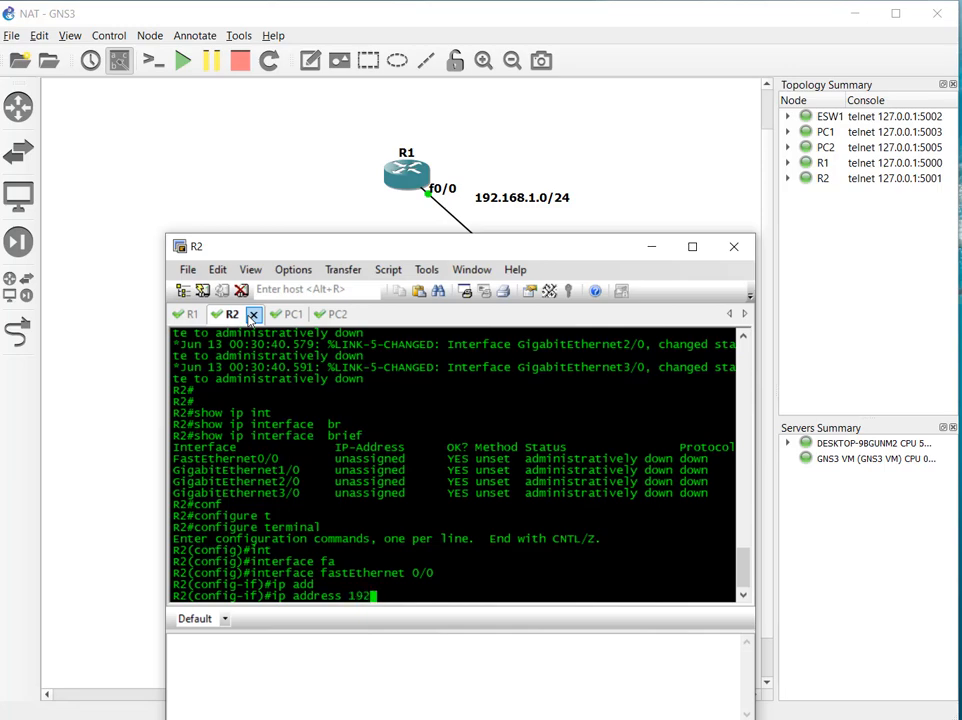
{"action": "type", "text": ".168.1.2 255.255.255"}
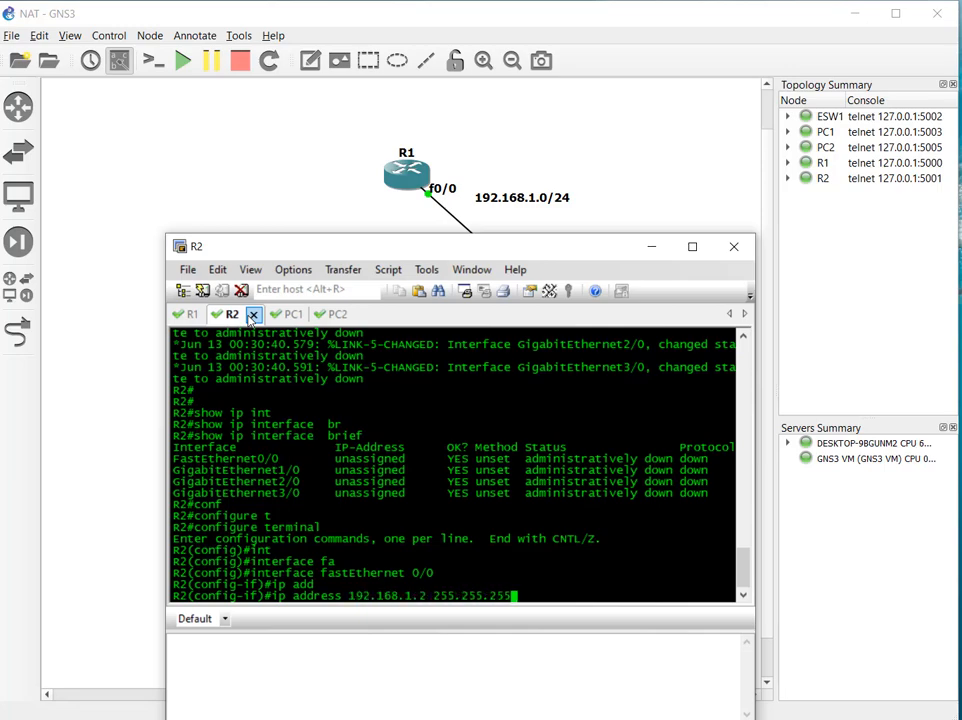
{"action": "type", "text": ".0"}
{"action": "key", "text": "Return"}
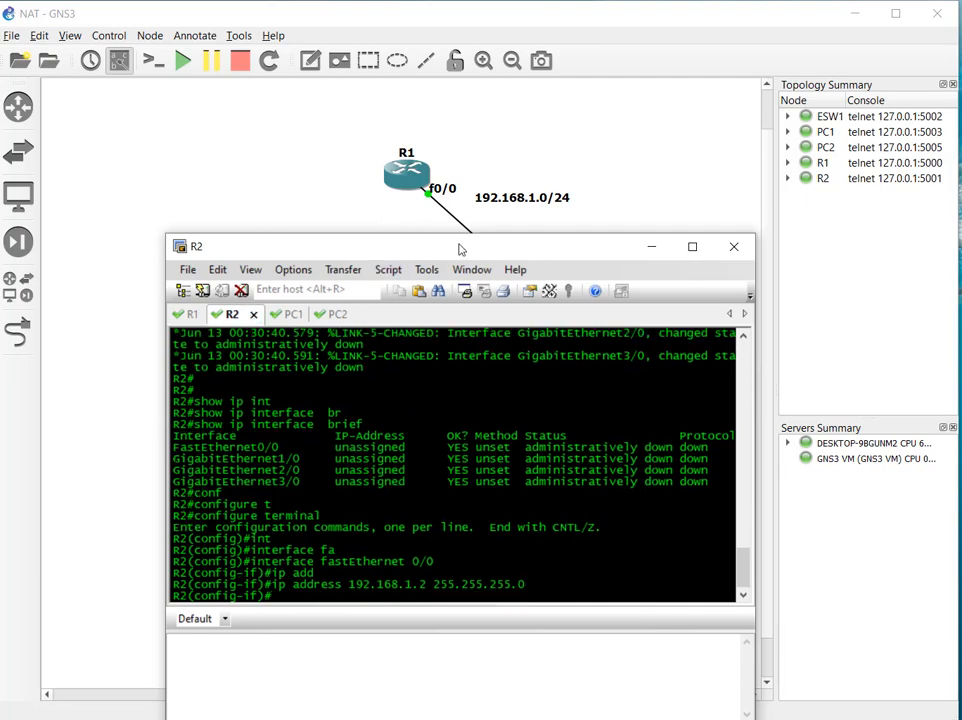
Check R2's link labels in the topology, then ping 192.168.1.1 from R2's interface configuration mode with do ping
{"action": "left_click_drag", "start_coordinate": [455, 257], "coordinate": [460, 362]}
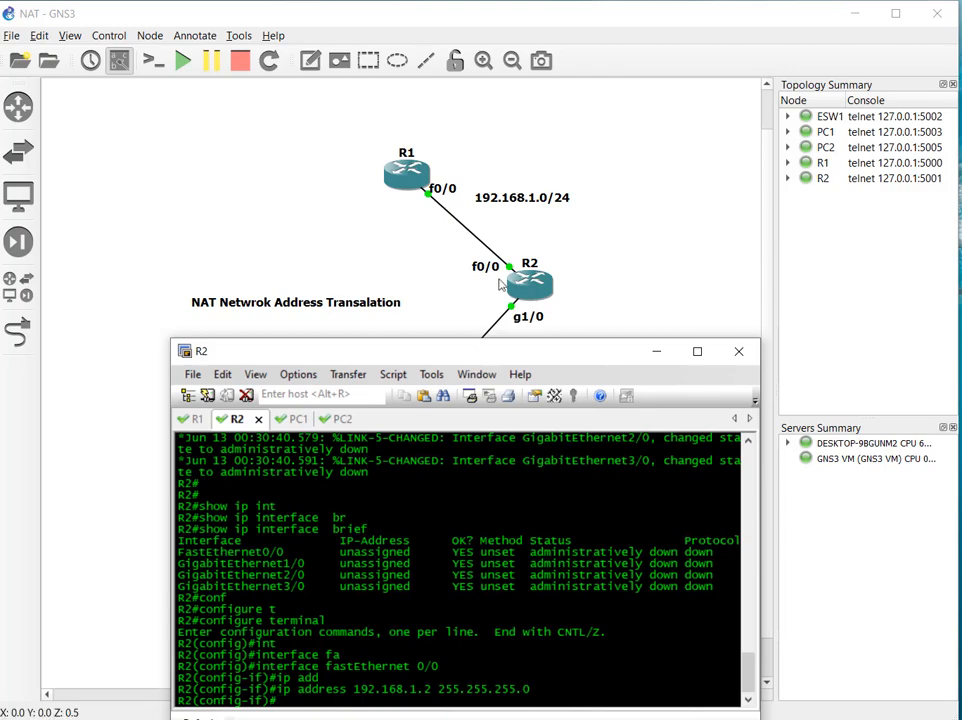
{"action": "left_click_drag", "start_coordinate": [492, 358], "coordinate": [469, 268]}
{"action": "type", "text": "do"}
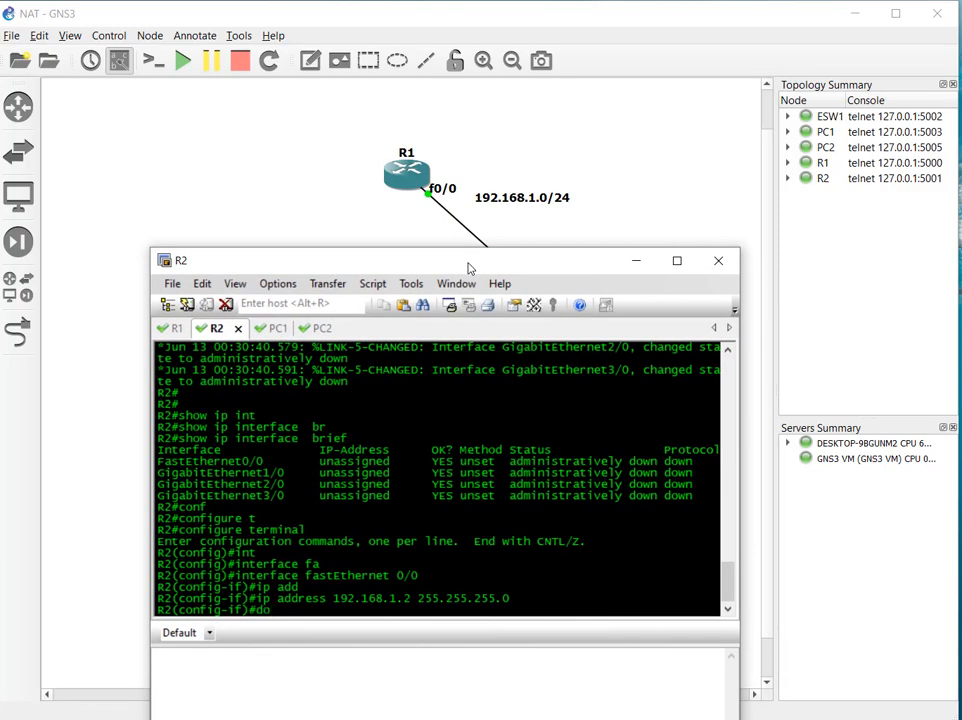
{"action": "type", "text": " ping 192.168."}
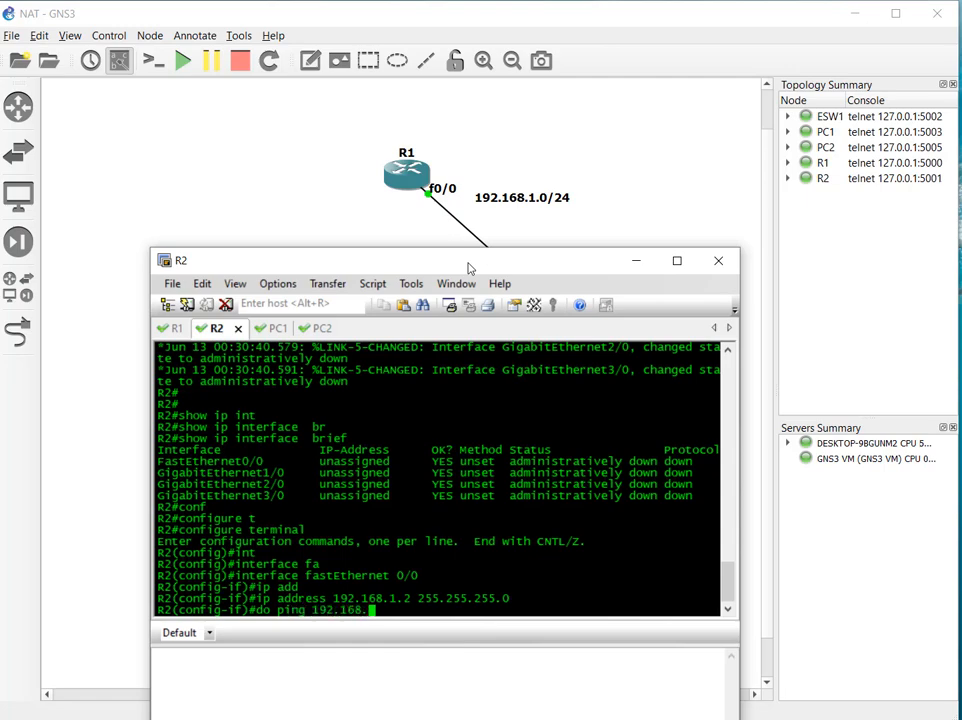
{"action": "type", "text": "1.1"}
{"action": "key", "text": "Return"}
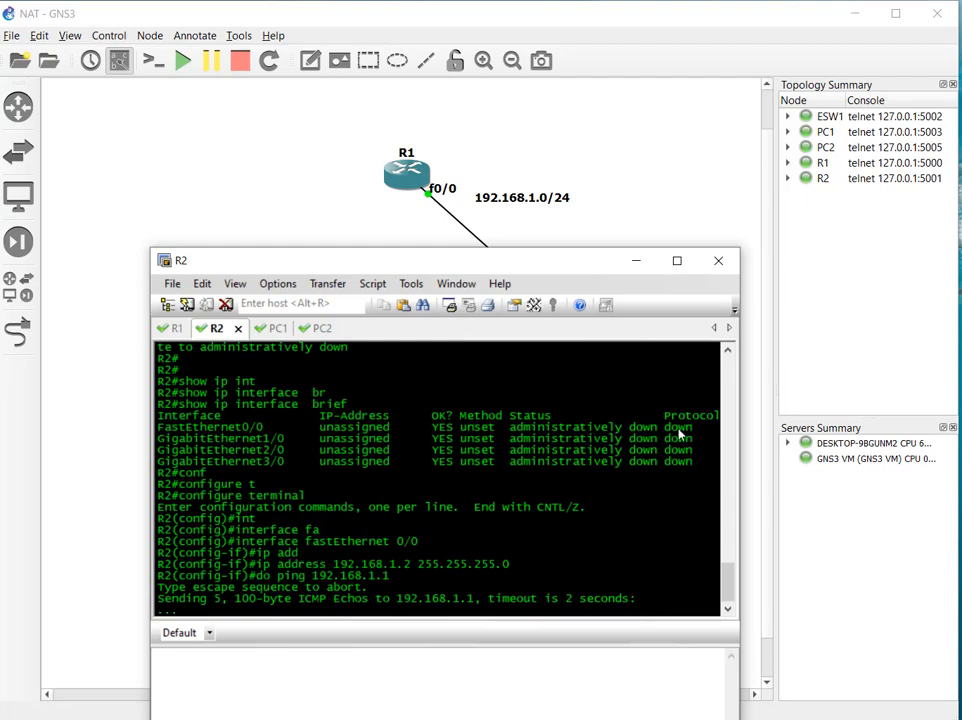
Check fastEthernet 0/0's status in R2's interface listing, then enable the interface with no shutdown
{"action": "left_click_drag", "start_coordinate": [697, 432], "coordinate": [517, 428]}
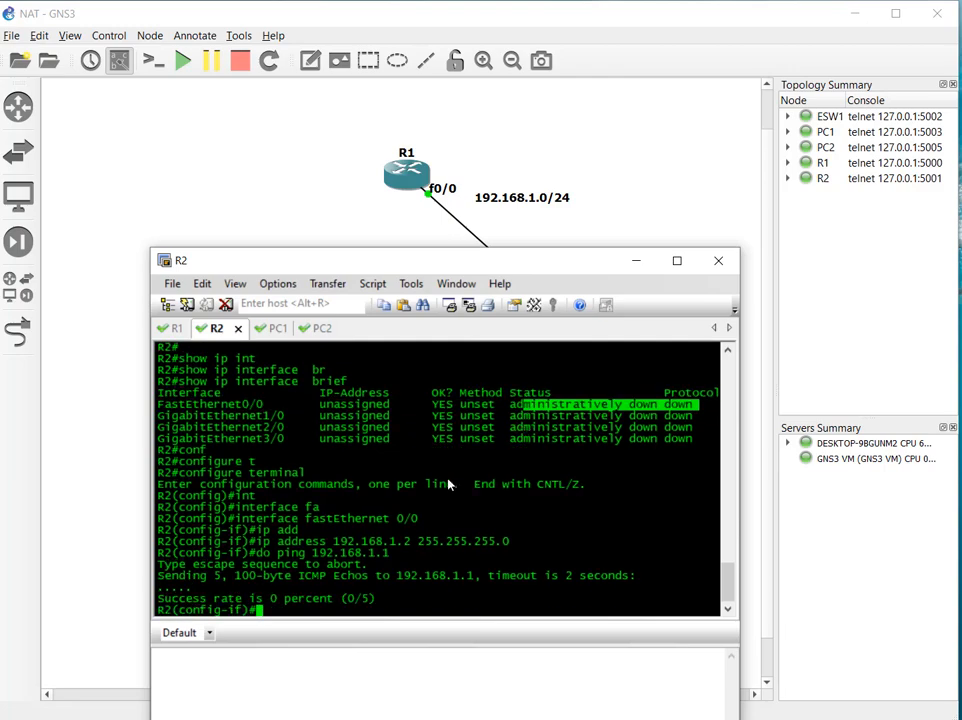
{"action": "left_click", "coordinate": [424, 521]}
{"action": "type", "text": "no"}
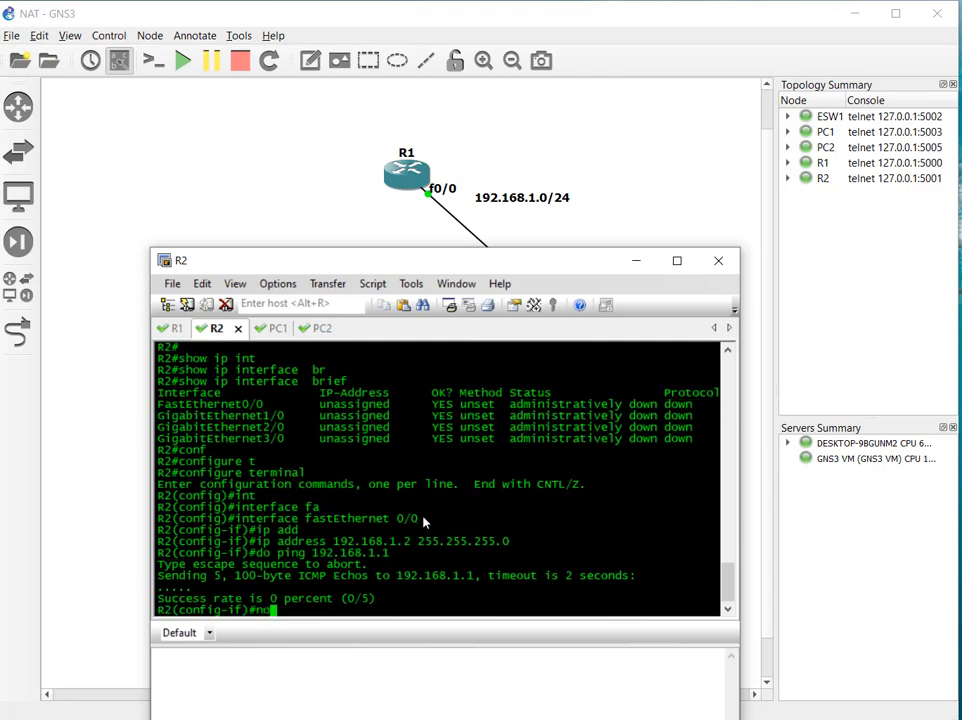
{"action": "type", "text": " shu"}
{"action": "key", "text": "Tab"}
{"action": "key", "text": "Return"}
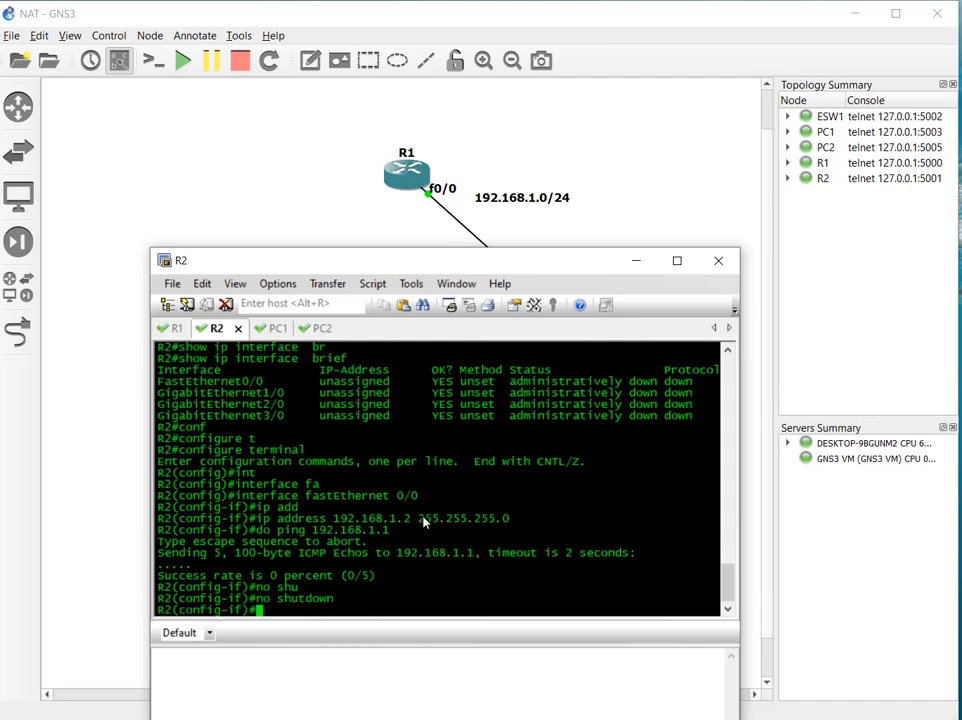
Repeat the ping from R2 to 192.168.1.1
{"action": "key", "text": "Up"}
{"action": "key", "text": "Up"}
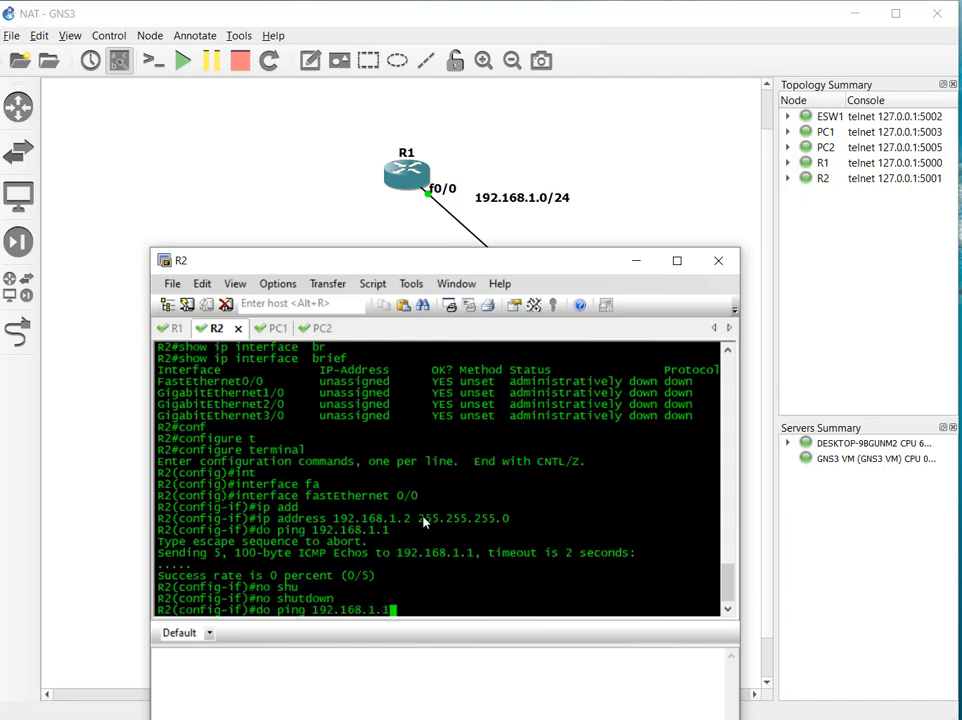
{"action": "key", "text": "Return"}
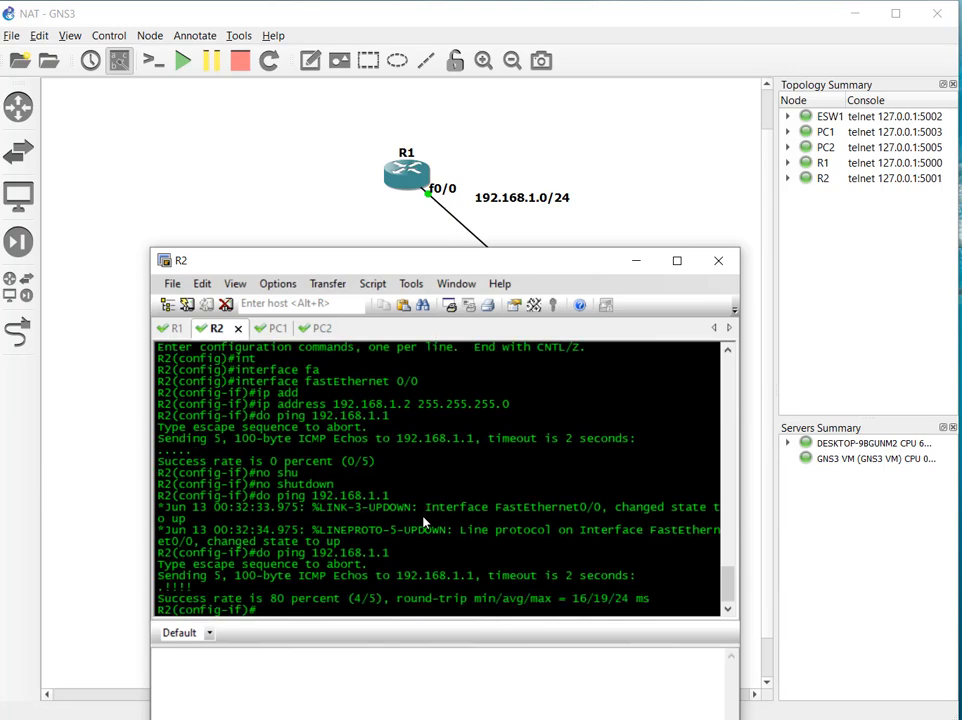
Exit R2's fastEthernet 0/0 configuration and open interface gigabitEthernet 1/0 for configuration
{"action": "type", "text": "exit"}
{"action": "key", "text": "Return"}
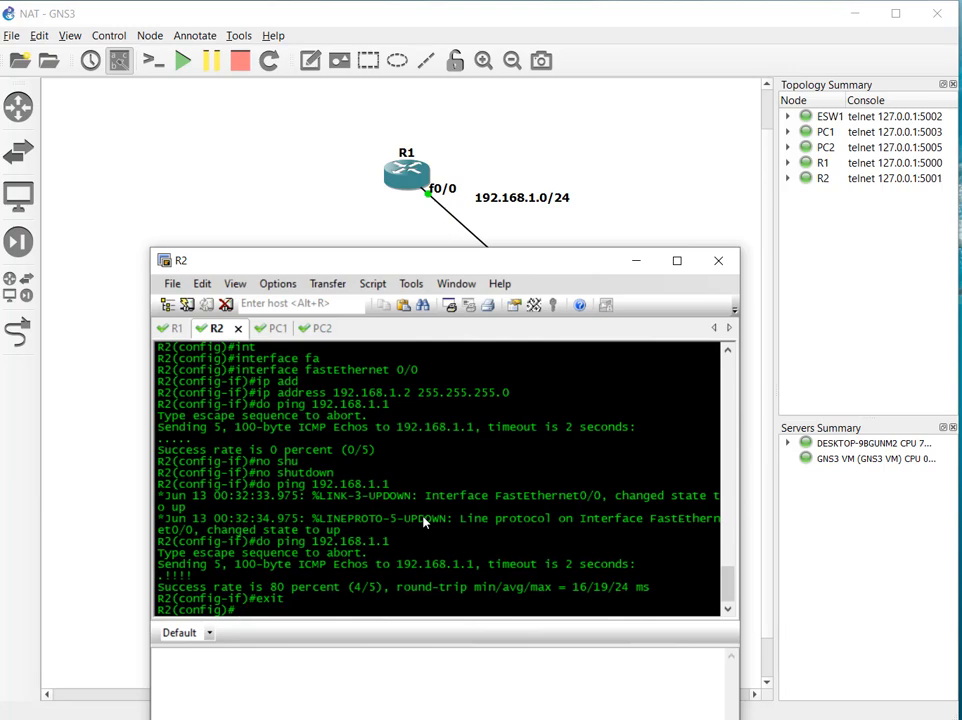
{"action": "type", "text": "int"}
{"action": "key", "text": "Tab"}
{"action": "type", "text": "gi"}
{"action": "key", "text": "Tab"}
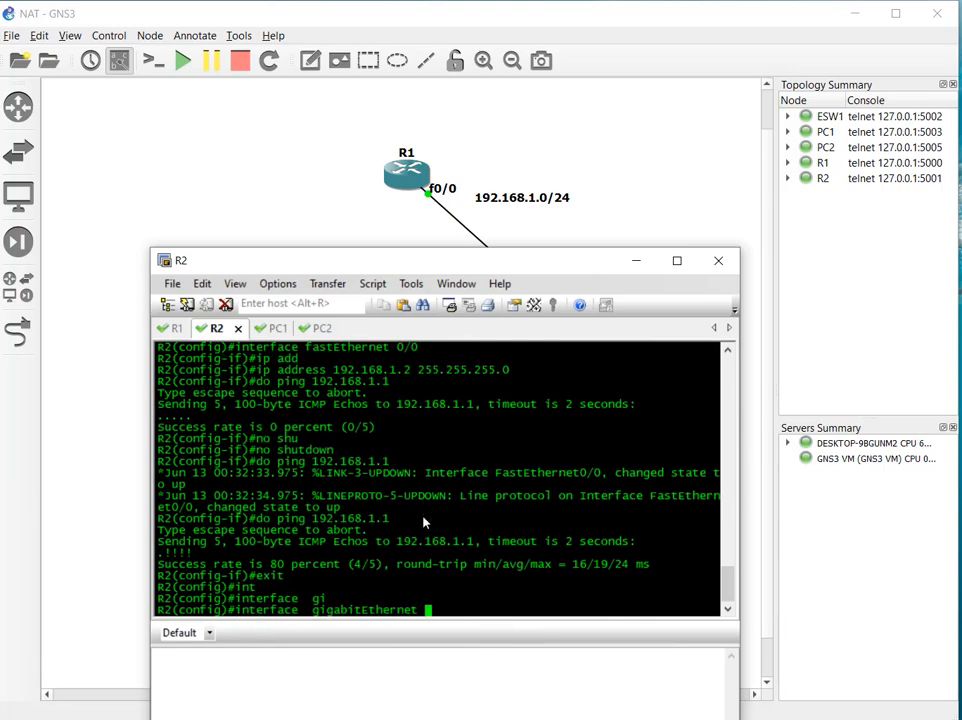
{"action": "type", "text": "1/0"}
{"action": "left_click_drag", "start_coordinate": [551, 263], "coordinate": [575, 200]}
{"action": "key", "text": "Return"}
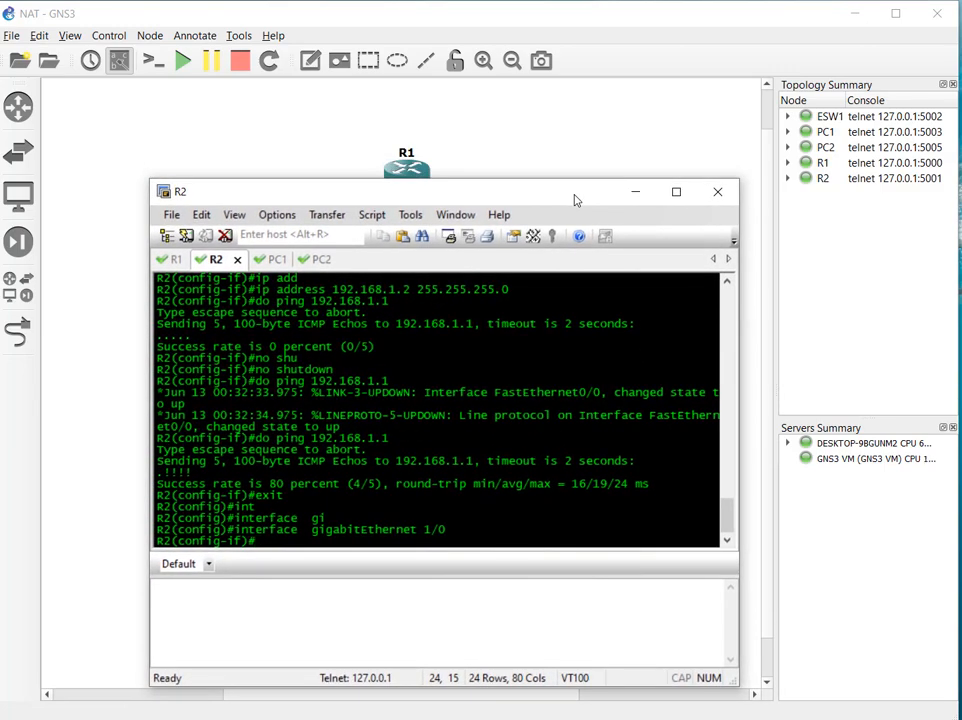
Assign IP address 192.168.2.1 with subnet mask 255.255.255.128 to R2's gigabitEthernet 1/0 interface
{"action": "type", "text": "ip add"}
{"action": "key", "text": "Tab"}
{"action": "type", "text": "1"}
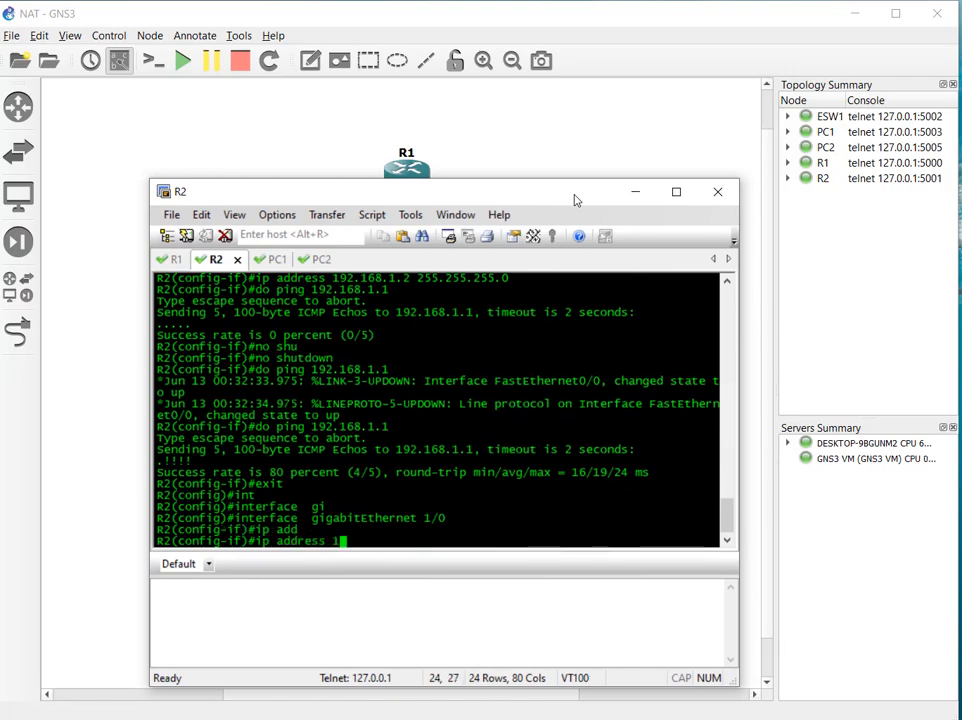
{"action": "type", "text": "92.168.2.1 255"}
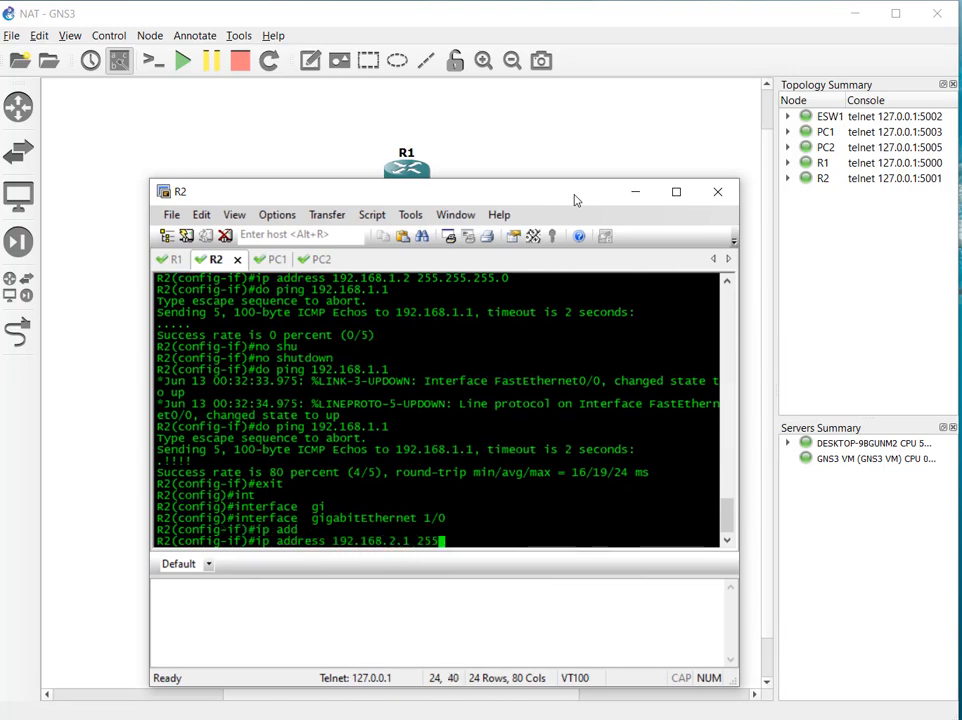
{"action": "type", "text": ".255.255."}
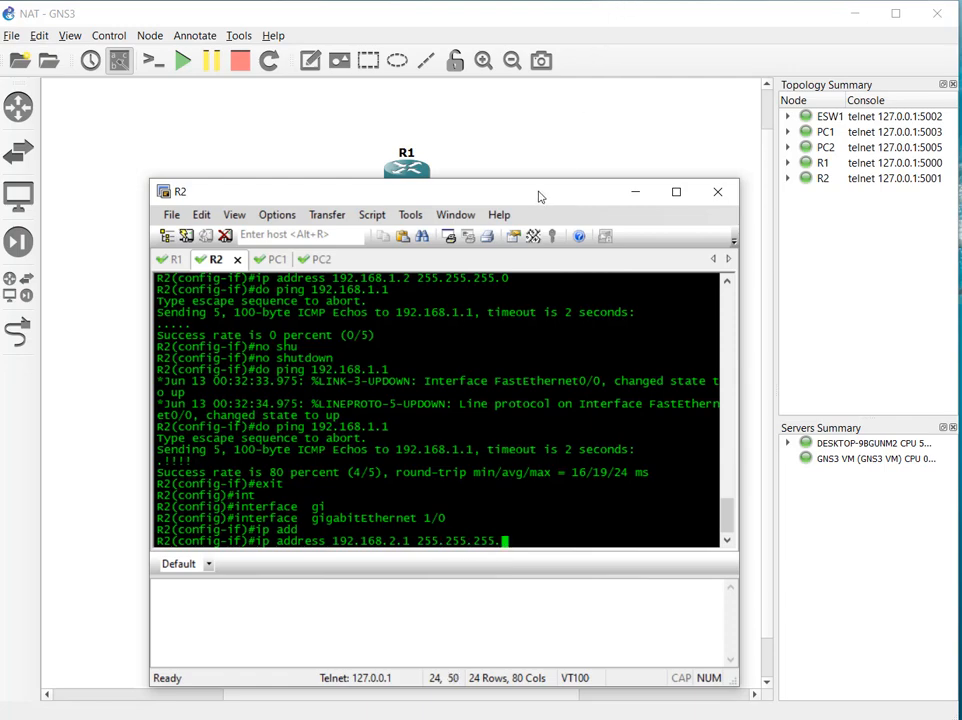
{"action": "left_click_drag", "start_coordinate": [541, 200], "coordinate": [530, 266]}
{"action": "type", "text": "128"}
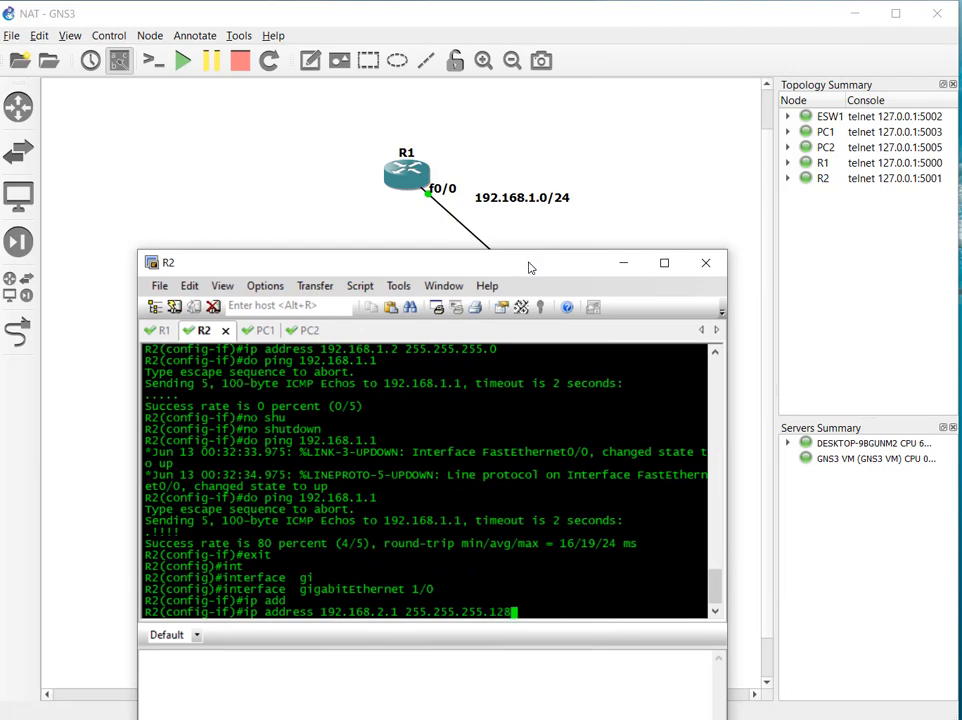
{"action": "key", "text": "Return"}
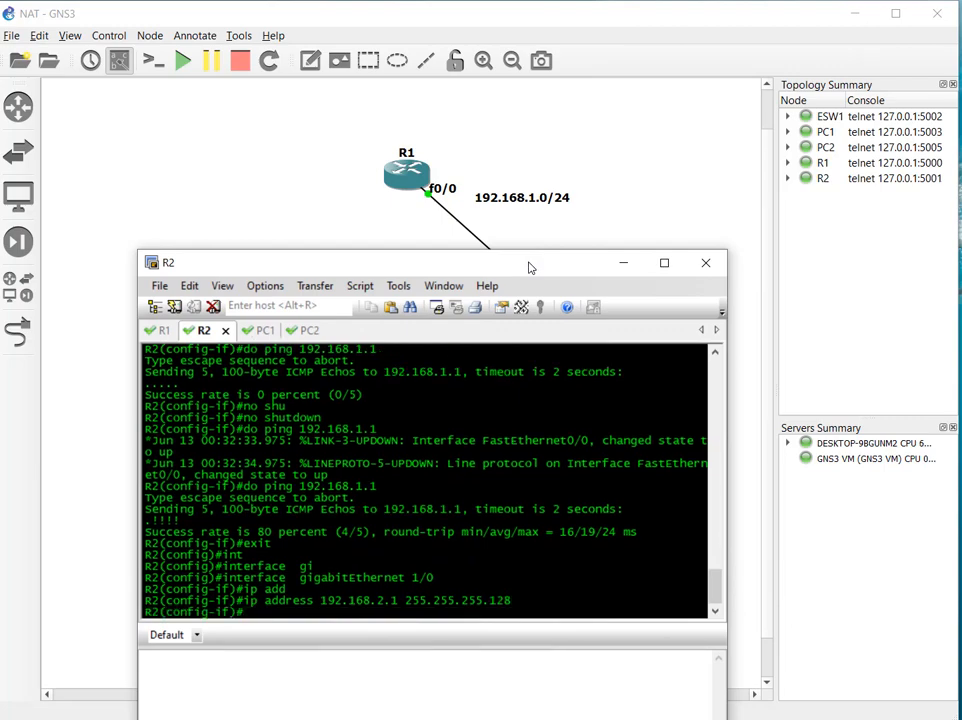
Enable R2's gigabitEthernet 1/0 with no shutdown, then leave configuration mode with exit and end
{"action": "type", "text": "no shut"}
{"action": "key", "text": "Tab"}
{"action": "key", "text": "Return"}
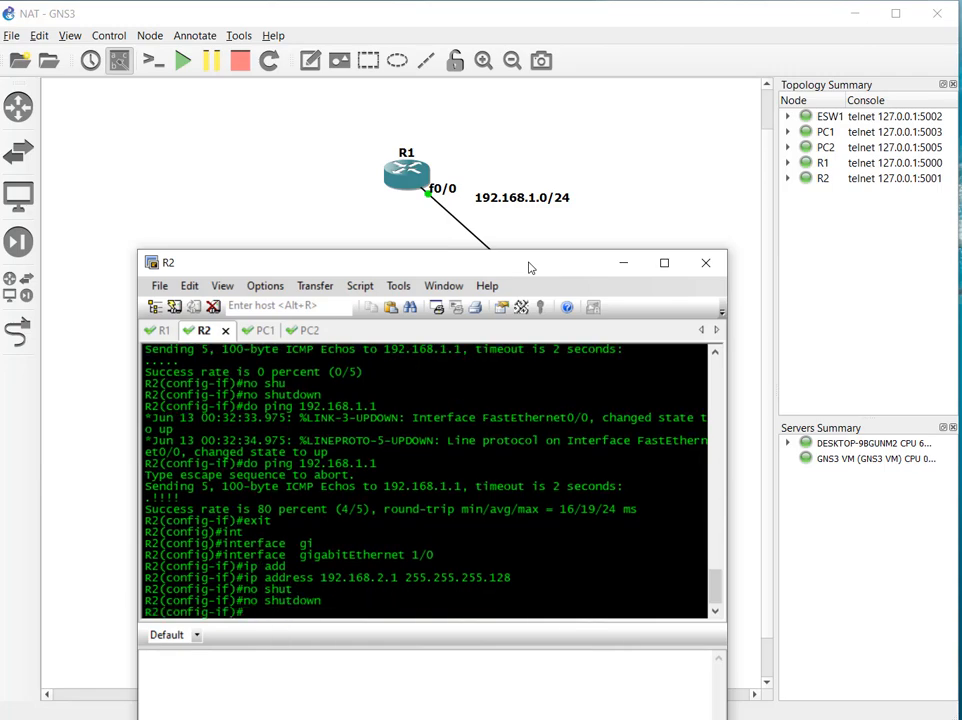
{"action": "type", "text": "exit"}
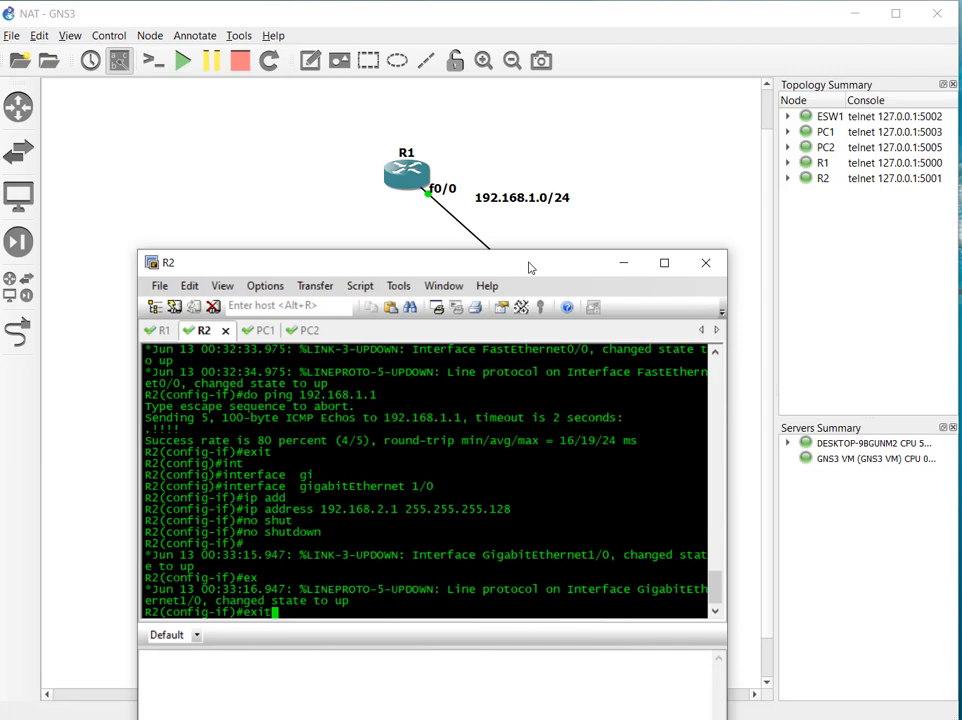
{"action": "key", "text": "Return"}
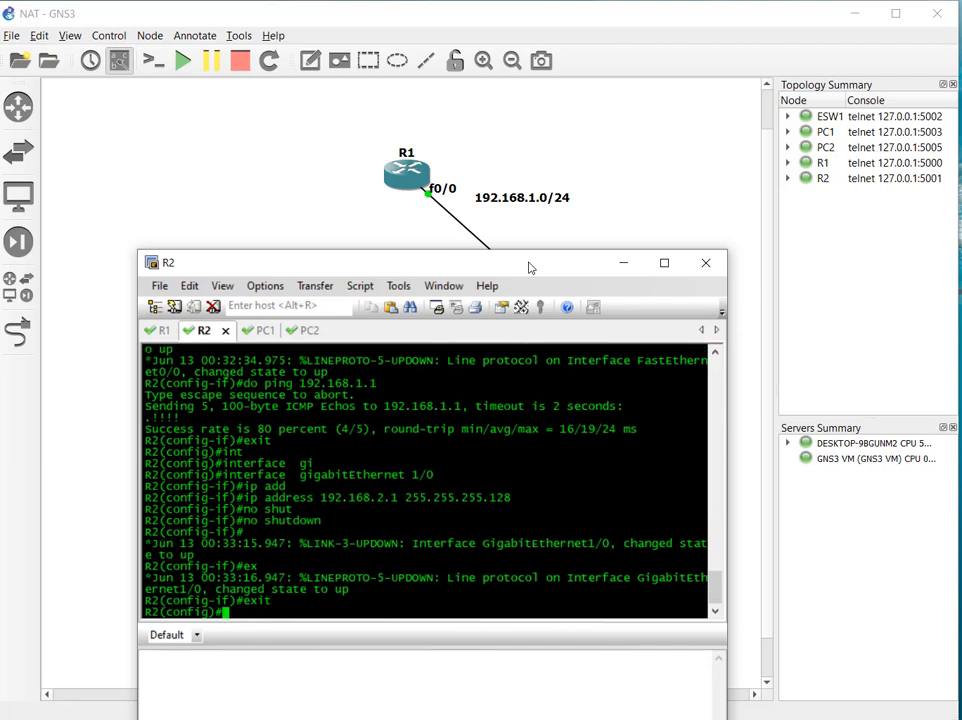
{"action": "type", "text": "end"}
{"action": "key", "text": "Return"}
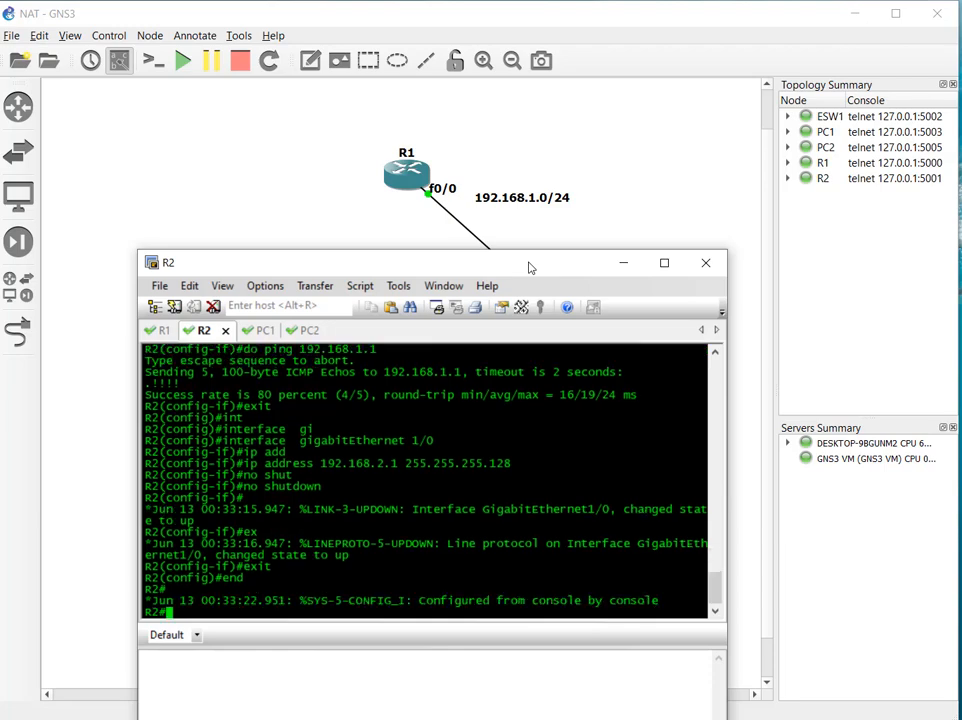
Save R2's configuration with wr, confirming the NVRAM overwrite, and switch to PC1's console
{"action": "type", "text": "wr"}
{"action": "key", "text": "Return"}
{"action": "key", "text": "Return"}
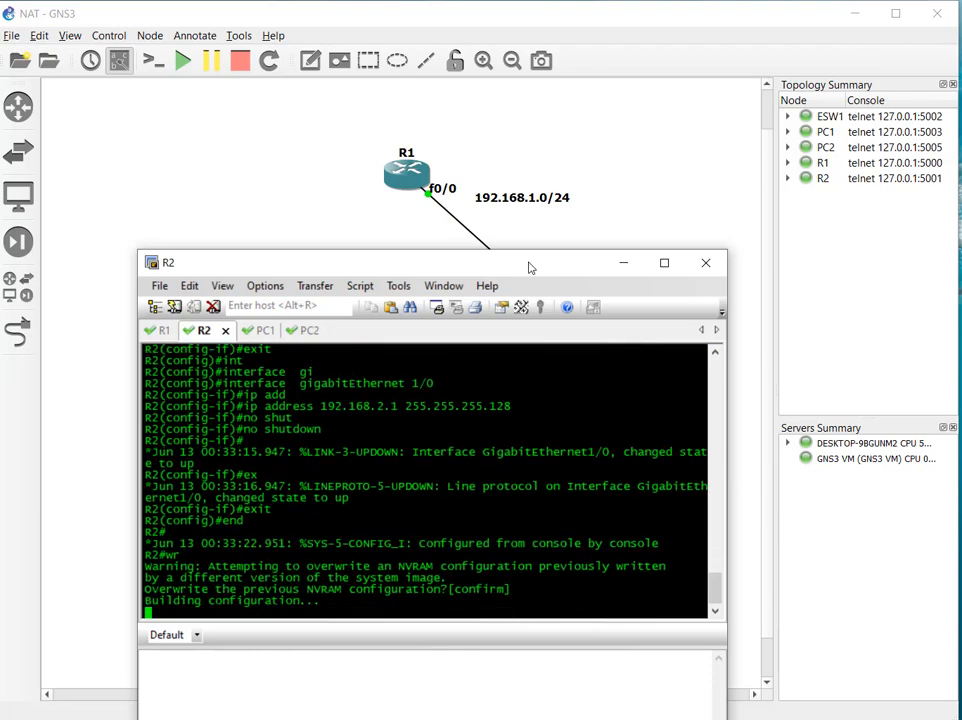
{"action": "key", "text": "Return"}
{"action": "key", "text": "Return"}
{"action": "key", "text": "Return"}
{"action": "key", "text": "Return"}
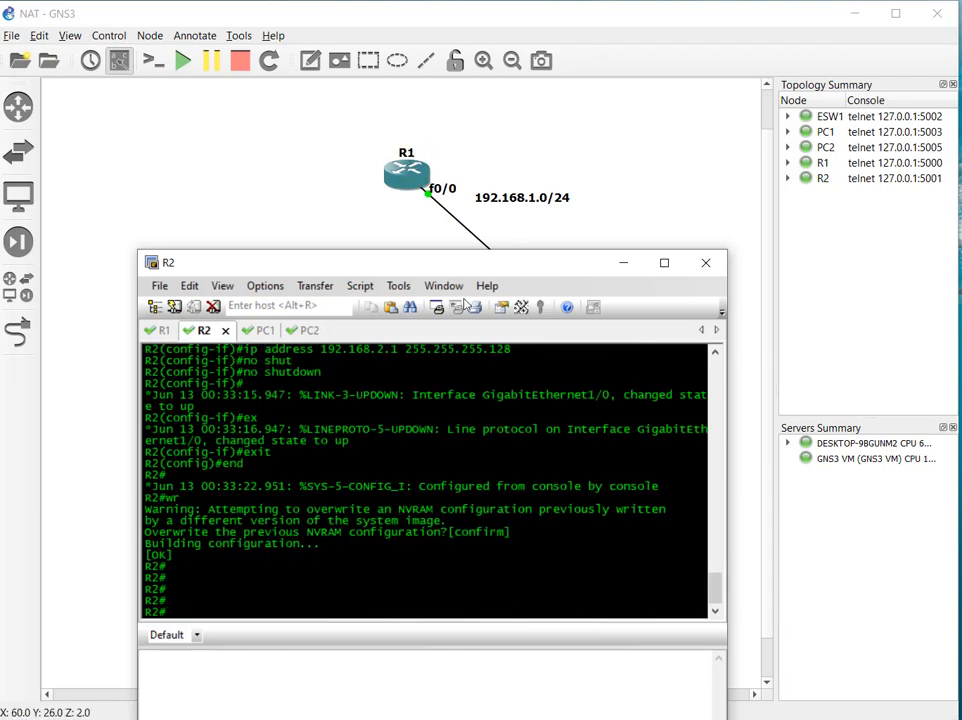
{"action": "left_click", "coordinate": [252, 331]}
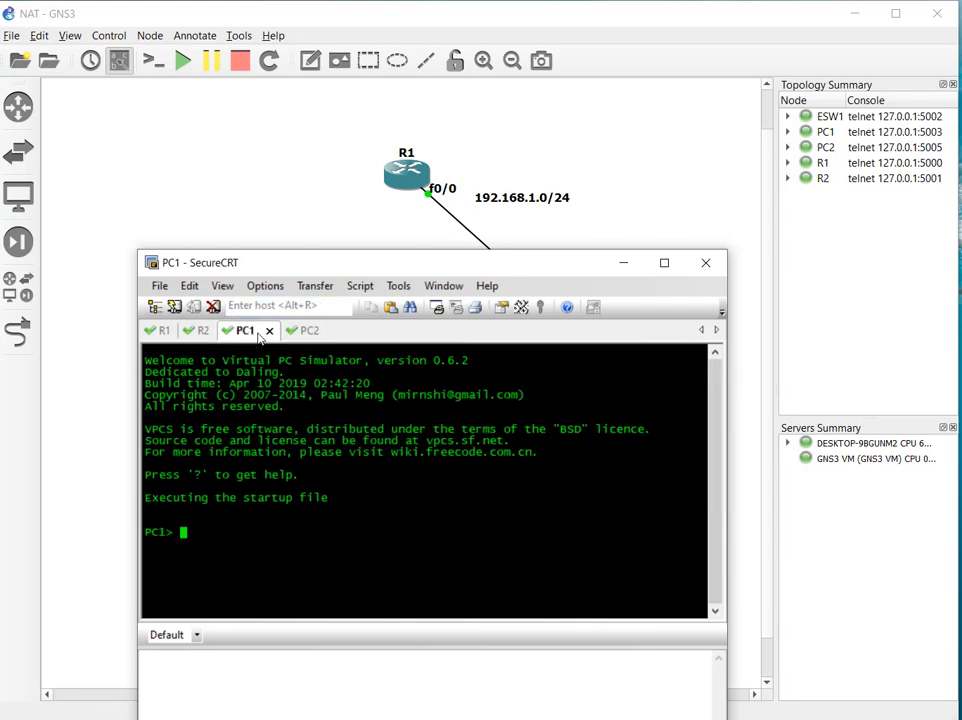
Assign PC1 the IP address 192.168.2.2/25 with gateway 192.168.2.1
{"action": "type", "text": "ip 192."}
{"action": "type", "text": "168.2."}
{"action": "type", "text": "2"}
{"action": "type", "text": "/24"}
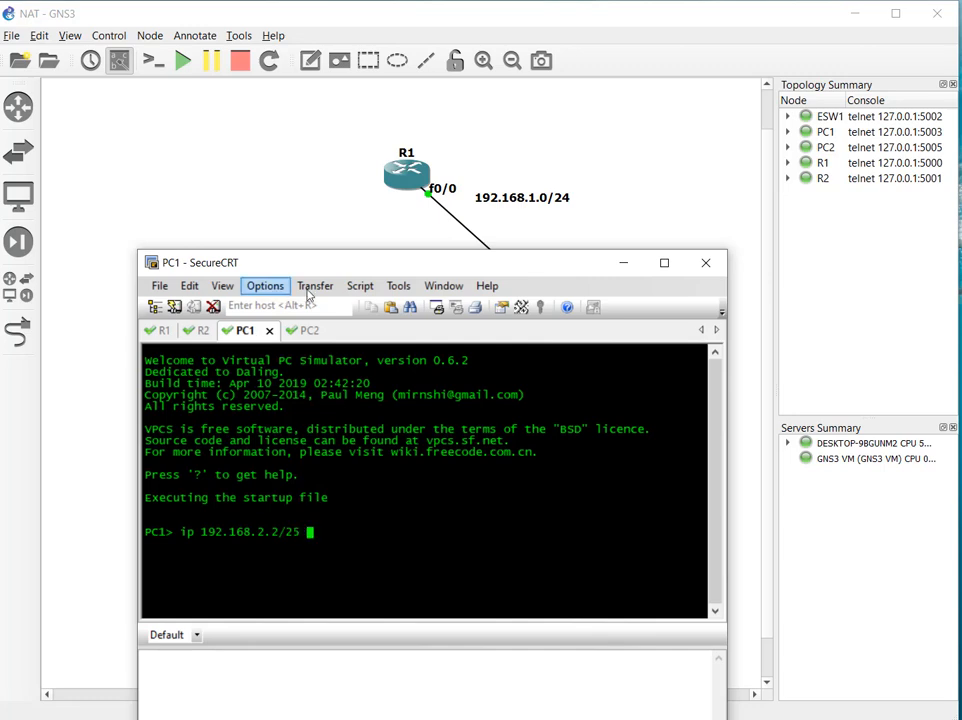
{"action": "mouse_move", "coordinate": [437, 267]}
{"action": "left_mouse_down"}
{"action": "mouse_move", "coordinate": [471, 497]}
{"action": "mouse_move", "coordinate": [477, 467]}
{"action": "mouse_move", "coordinate": [445, 268]}
{"action": "left_mouse_up"}
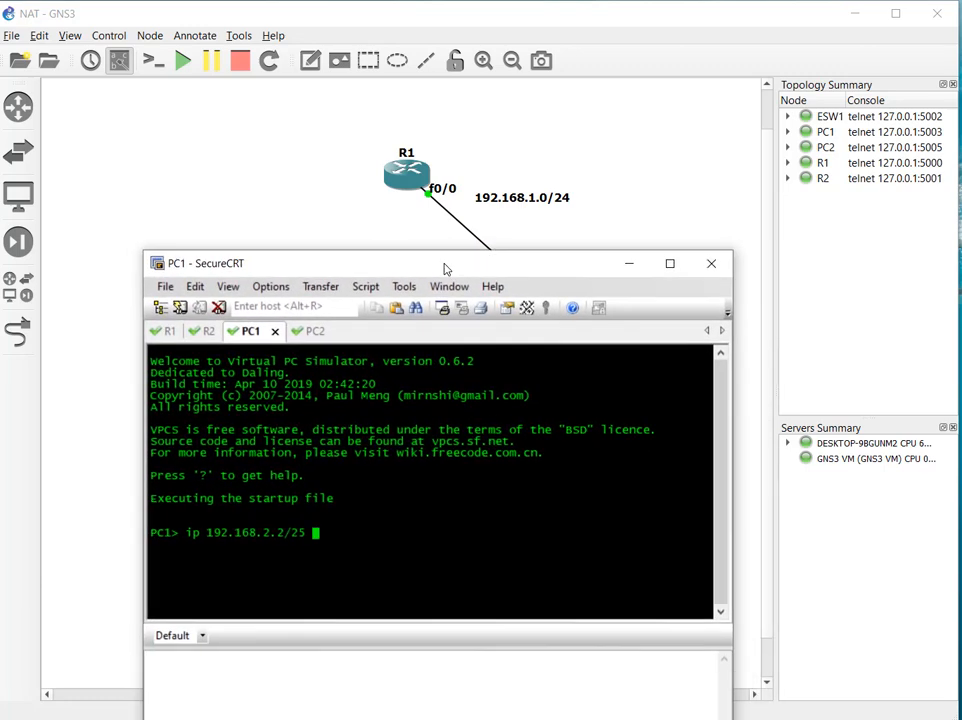
{"action": "type", "text": "192.168.2.1"}
{"action": "key", "text": "Return"}
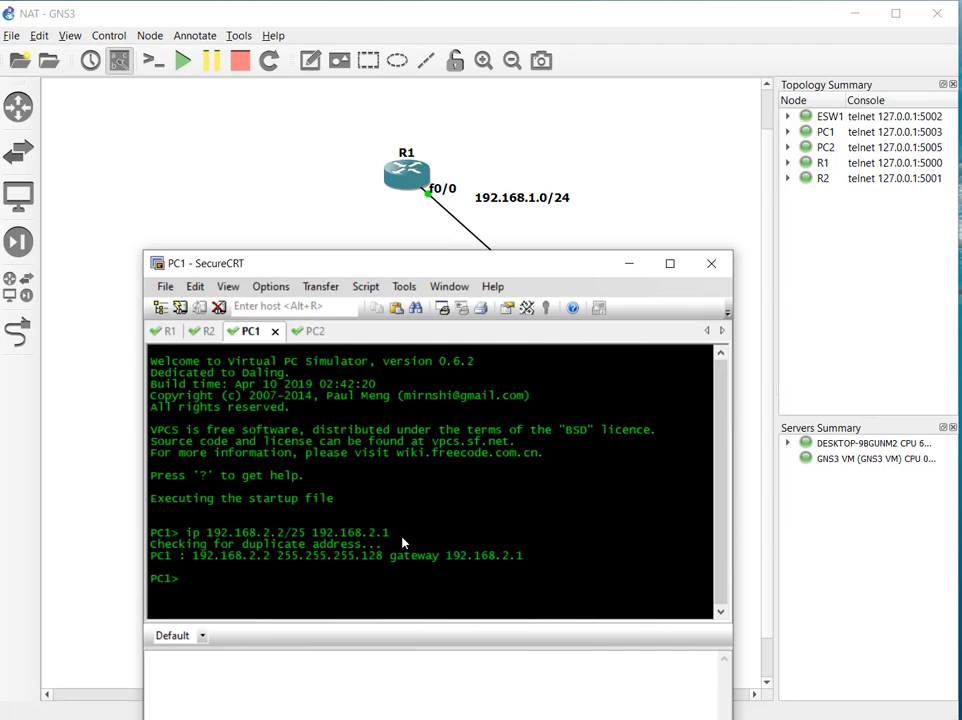
Display PC1's IP settings with show ip and check the gateway entry
{"action": "type", "text": "show ip"}
{"action": "key", "text": "Return"}
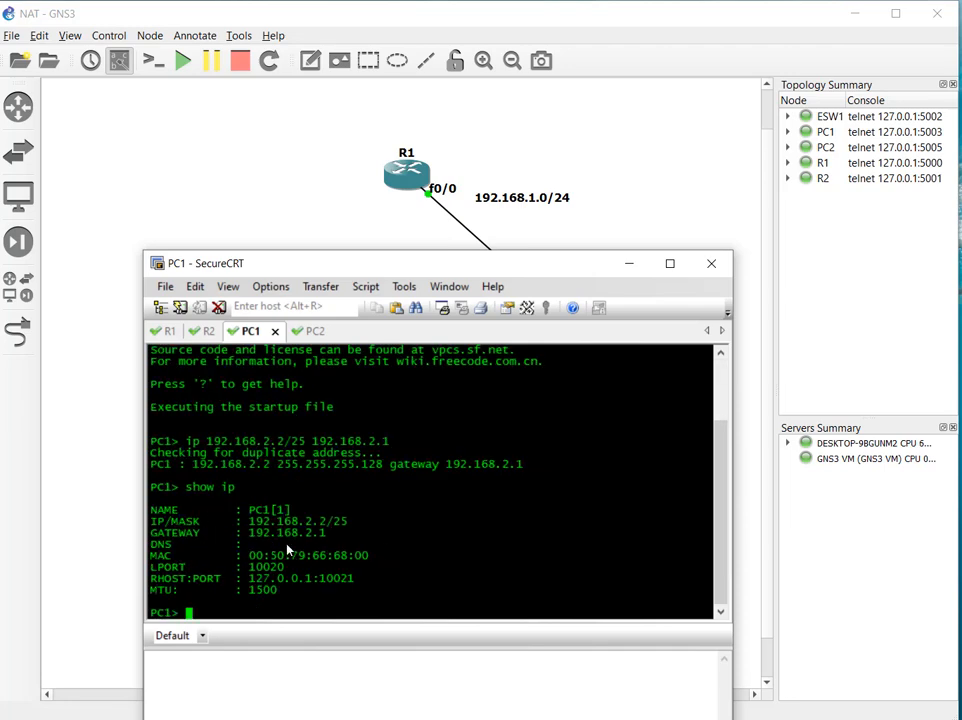
{"action": "left_click_drag", "start_coordinate": [247, 544], "coordinate": [208, 532]}
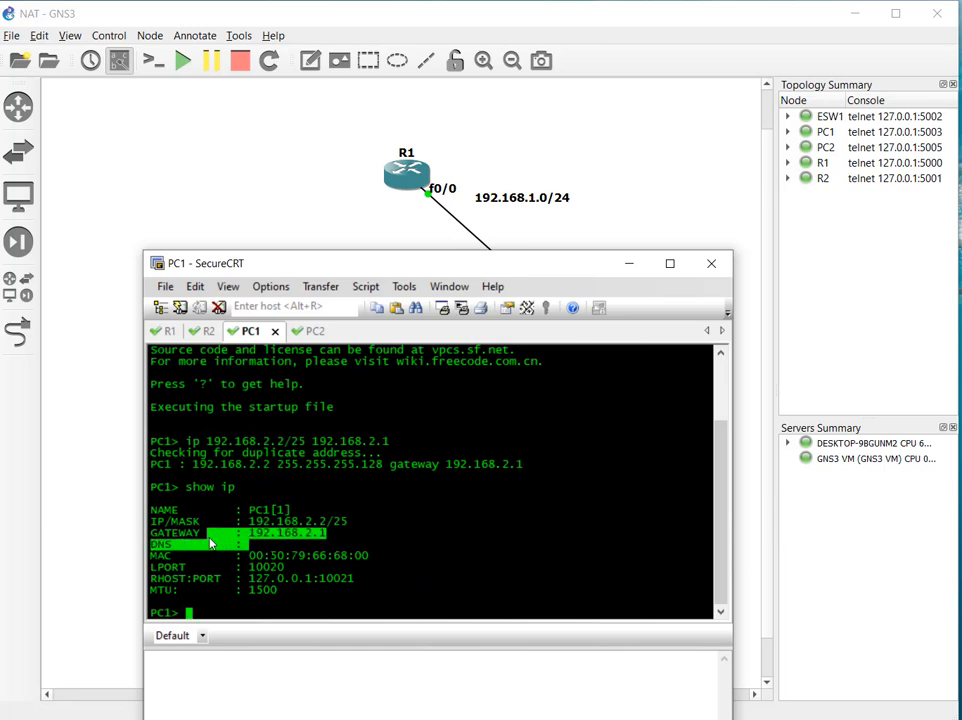
{"action": "left_click", "coordinate": [370, 527]}
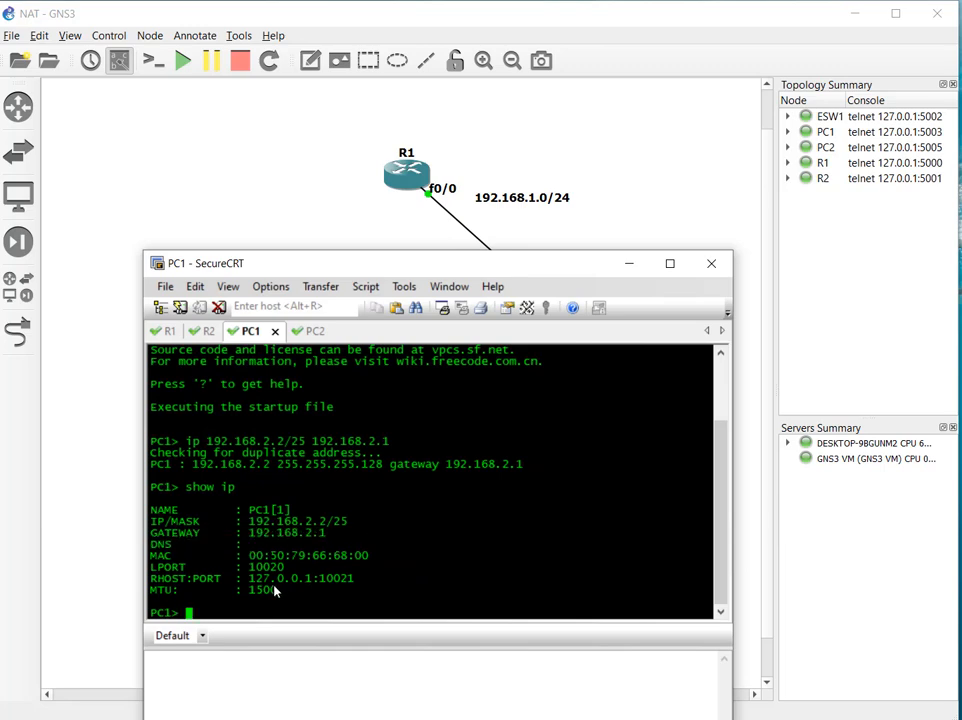
Ping the gateway 192.168.2.1 from PC1
{"action": "type", "text": "ping192.168.2.1"}
{"action": "key", "text": "Return"}
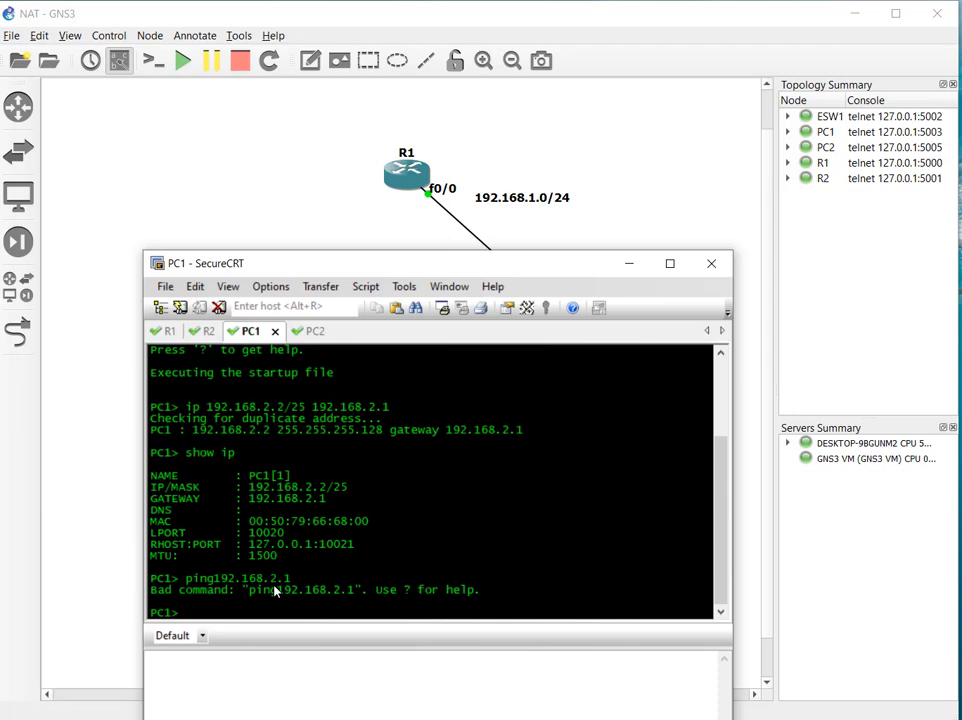
{"action": "type", "text": "ping 192.168.2.1"}
{"action": "key", "text": "Return"}
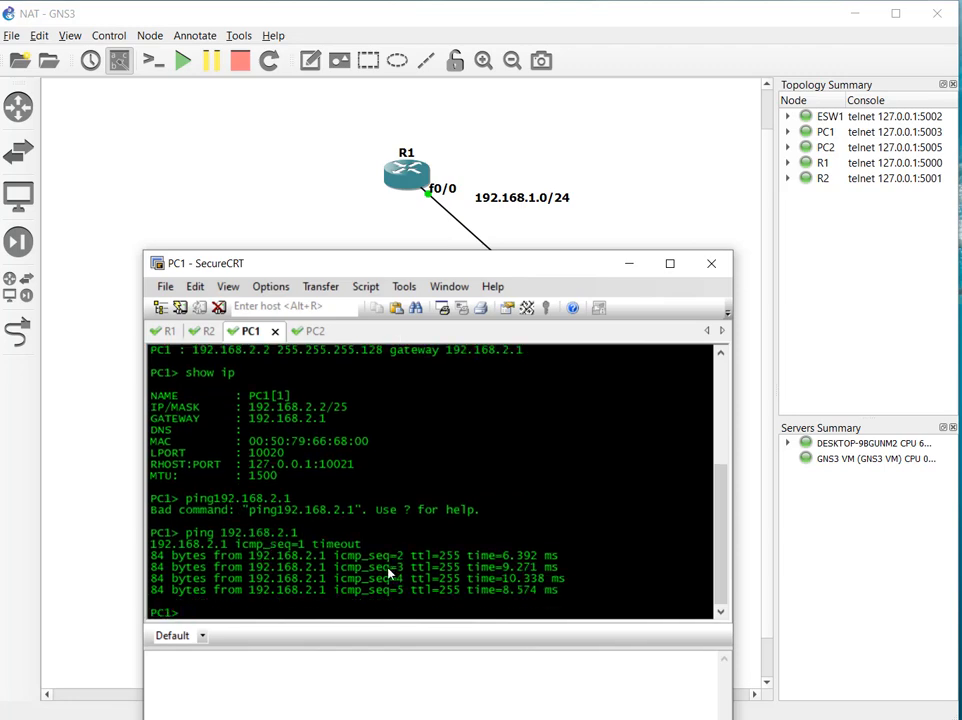
Ping R1's address 192.168.1.1 from PC1
{"action": "key", "text": "Up"}
{"action": "key", "text": "BackSpace"}
{"action": "key", "text": "BackSpace"}
{"action": "key", "text": "BackSpace"}
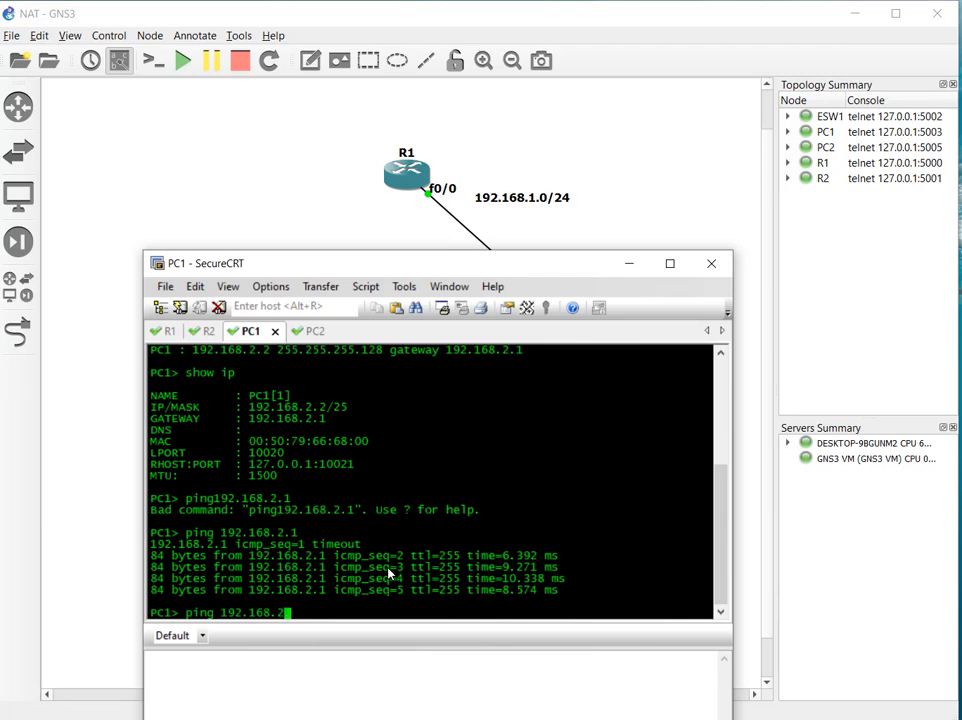
{"action": "type", "text": "1.1"}
{"action": "key", "text": "Return"}
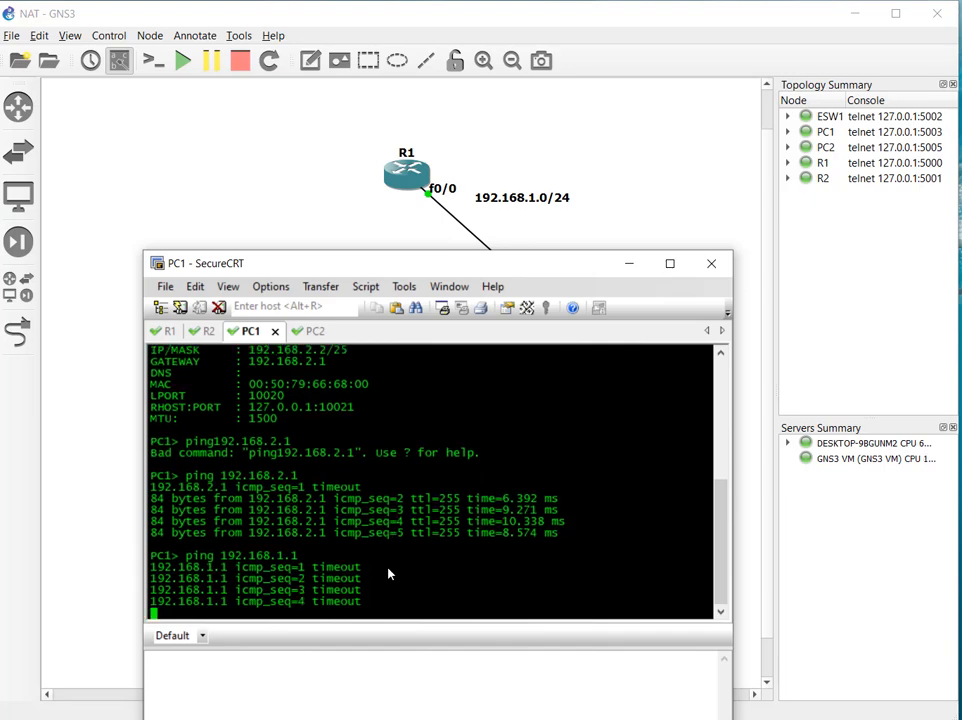
Switch to PC2's console and assign it the IP address 192.168.2.3/25 with gateway 192.168.2.1
{"action": "left_click", "coordinate": [314, 331]}
{"action": "type", "text": "ip"}
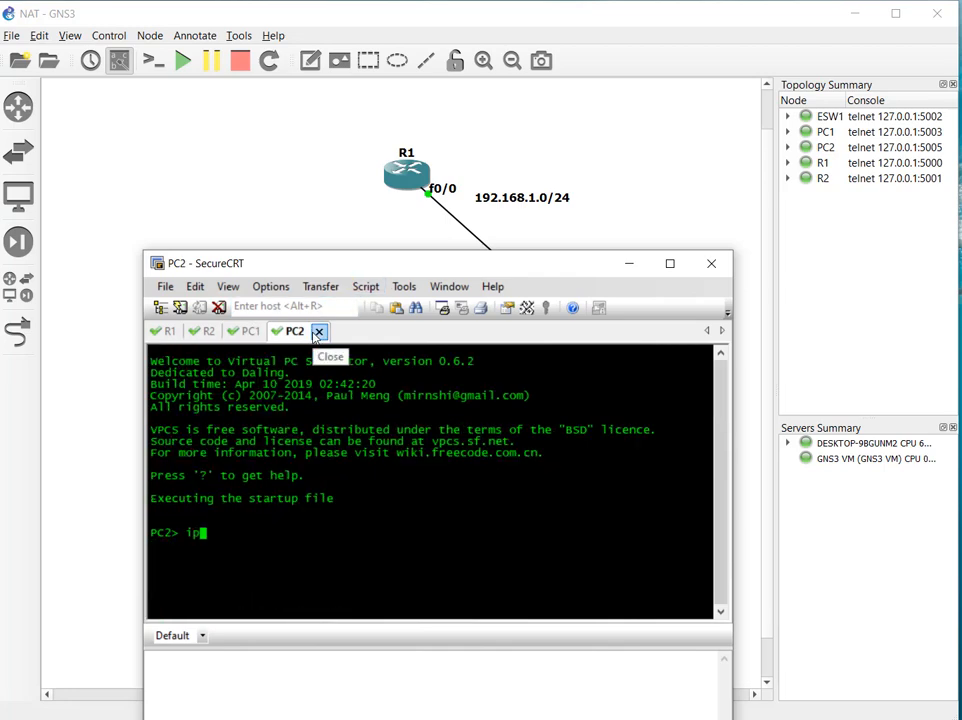
{"action": "type", "text": " 192.168."}
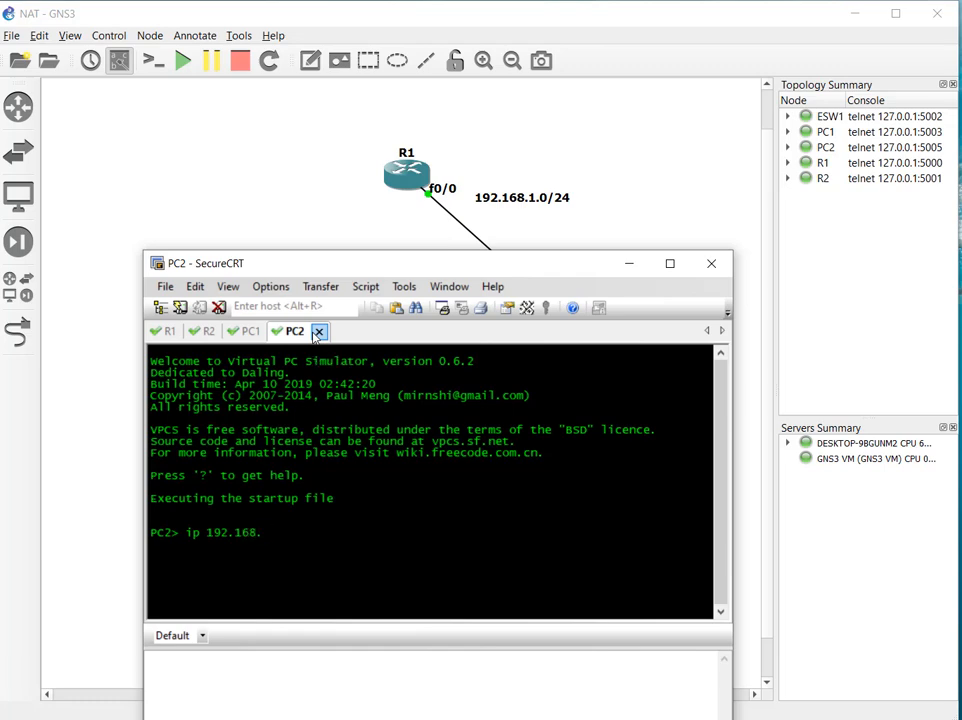
{"action": "type", "text": "2.3/25 192.168.2.1"}
{"action": "key", "text": "Return"}
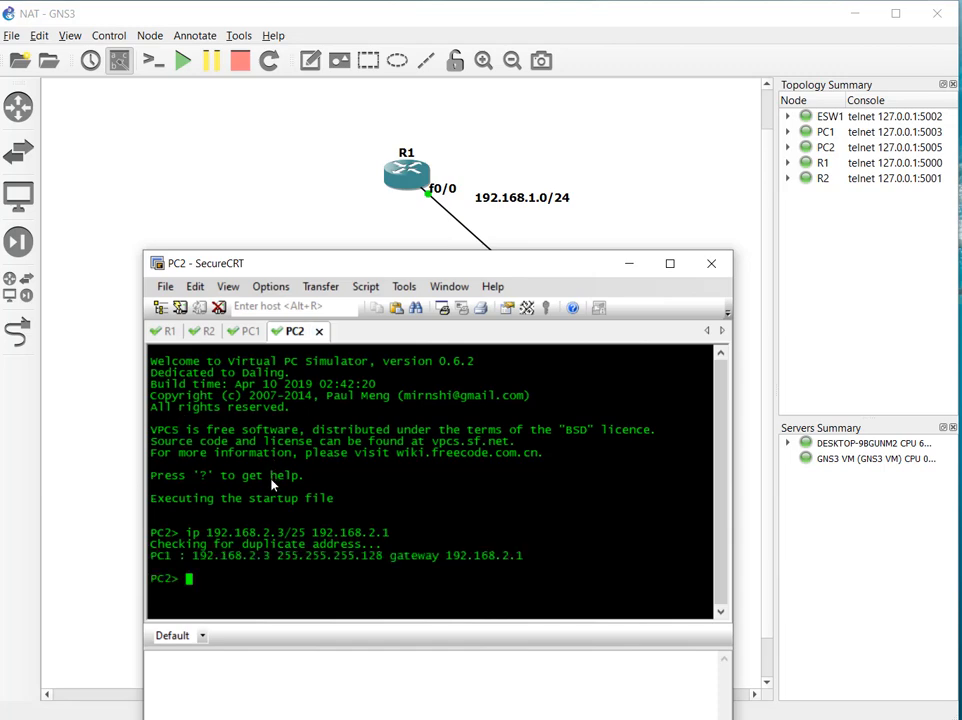
Test PC2's connectivity by pinging PC1 at 192.168.2.2 and R1 at 192.168.1.1
{"action": "type", "text": "ping 192.168.2.2"}
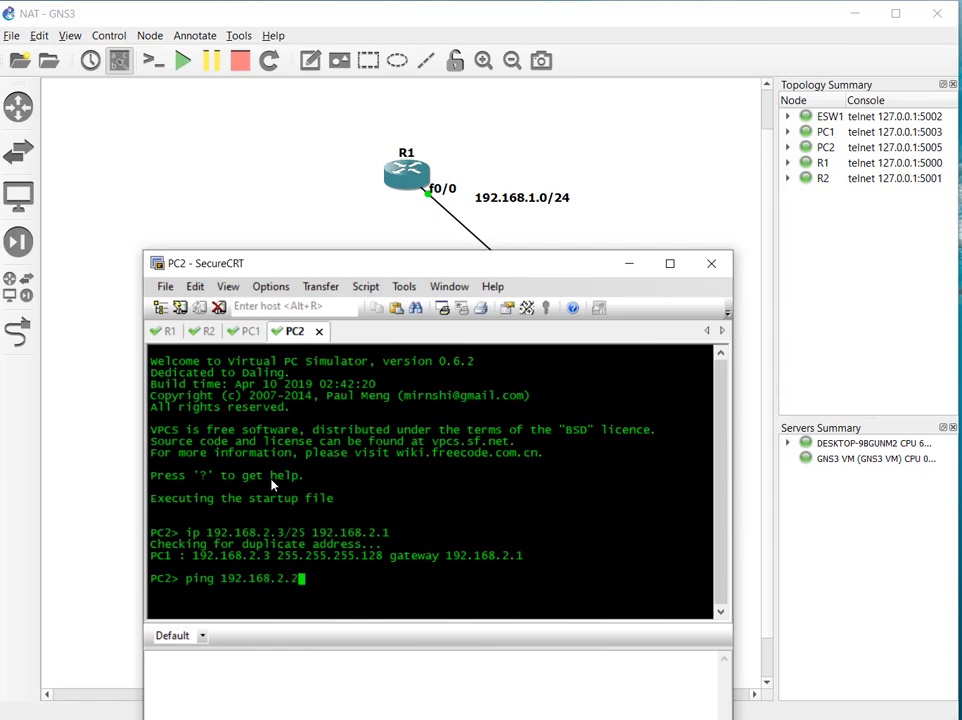
{"action": "key", "text": "Return"}
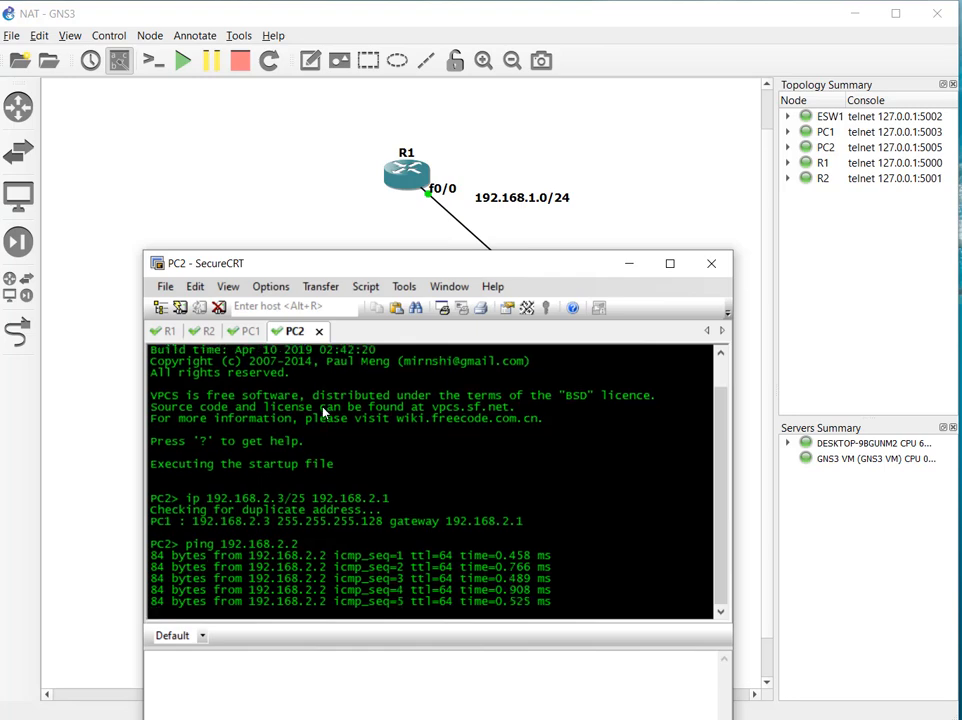
{"action": "key", "text": "Up"}
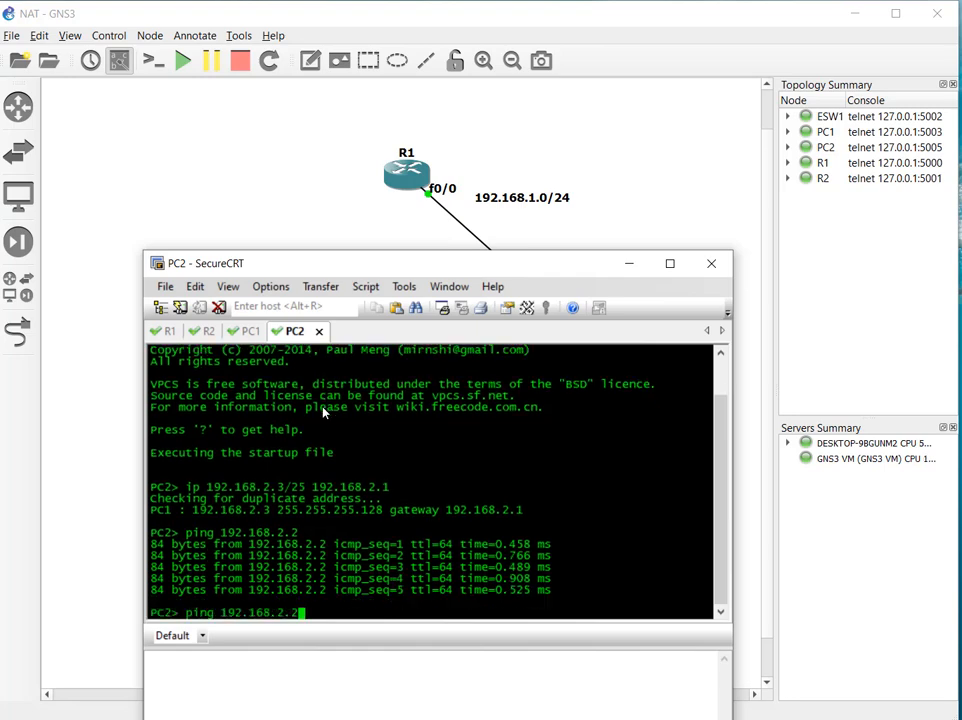
{"action": "key", "text": "BackSpace"}
{"action": "key", "text": "BackSpace"}
{"action": "key", "text": "BackSpace"}
{"action": "key", "text": "BackSpace"}
{"action": "type", "text": ".1.1"}
{"action": "key", "text": "Return"}
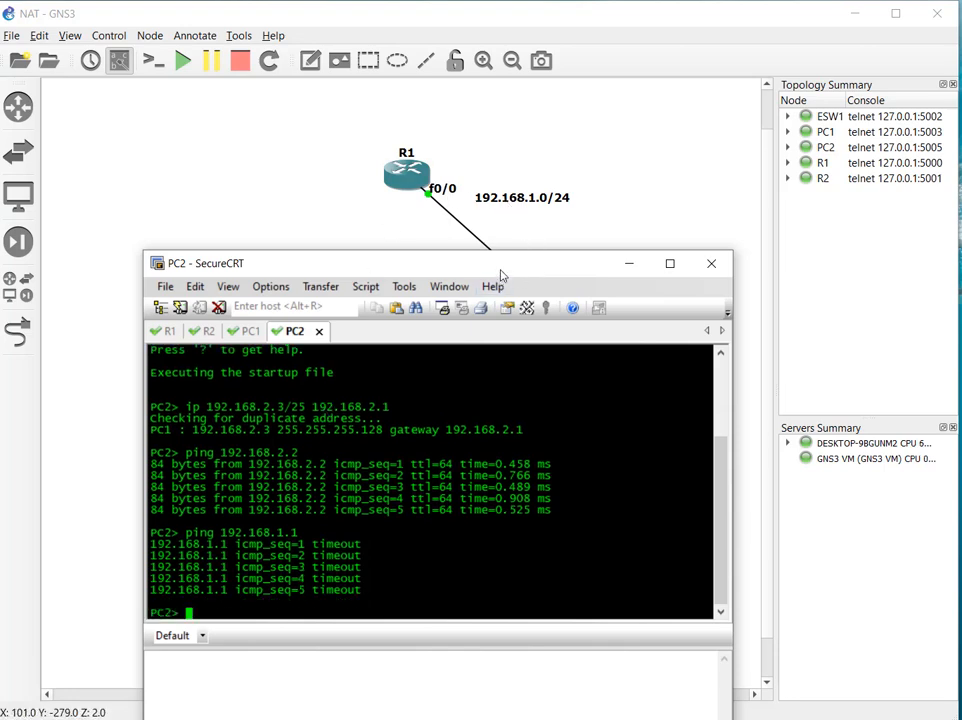
Return to the GNS3 topology and add a note reading "Static route" above and beside R1
{"action": "left_click_drag", "start_coordinate": [534, 267], "coordinate": [505, 451]}
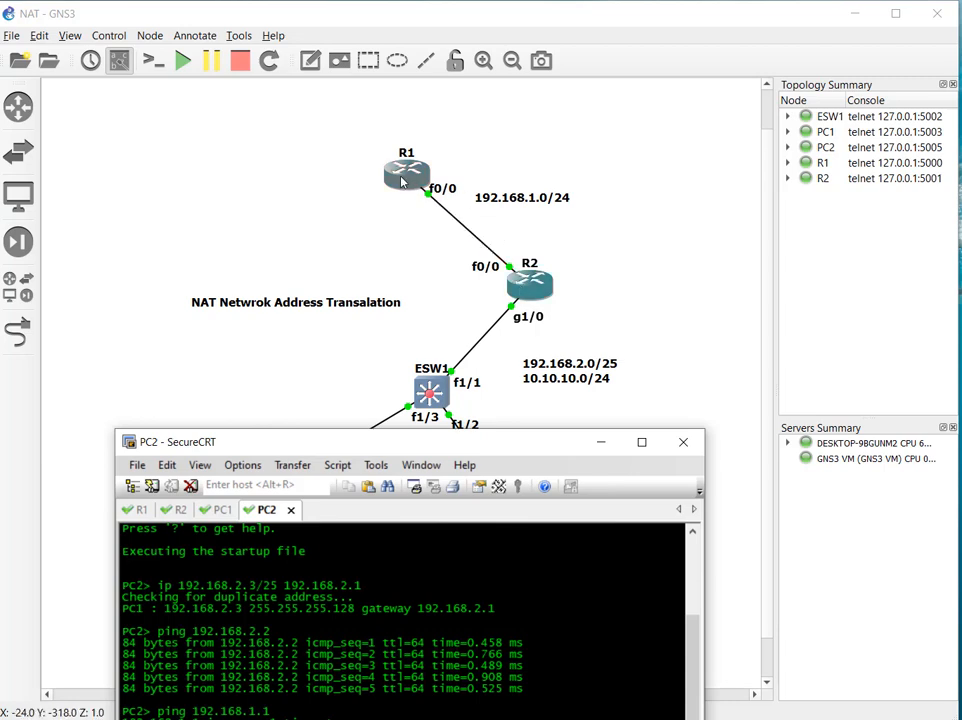
{"action": "left_click", "coordinate": [310, 60]}
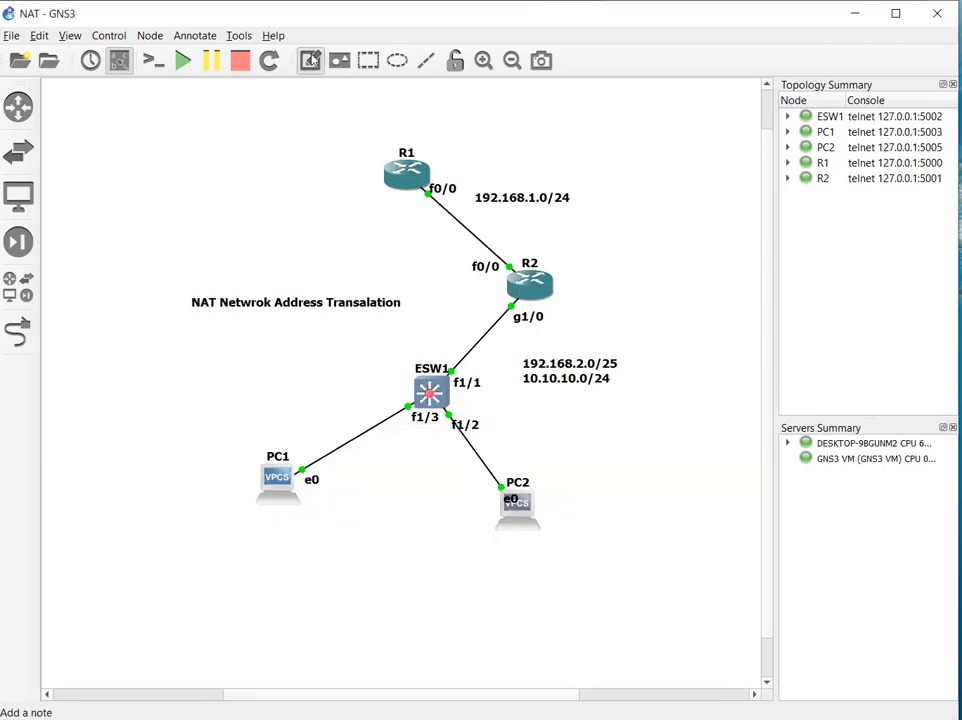
{"action": "left_click", "coordinate": [305, 132]}
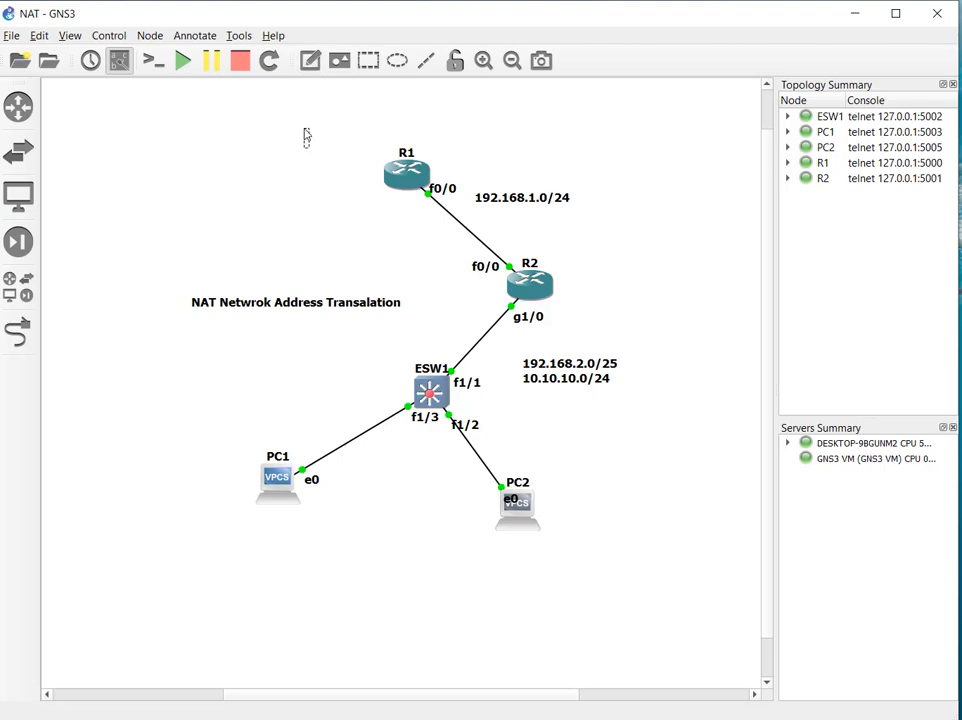
{"action": "type", "text": "Static route"}
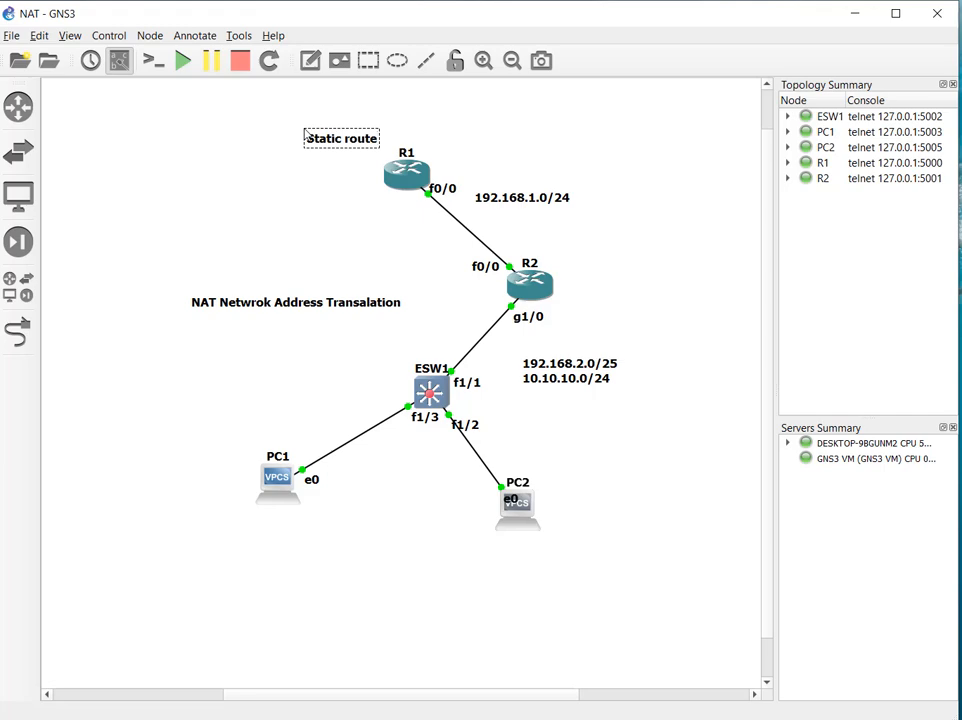
{"action": "left_click", "coordinate": [445, 143]}
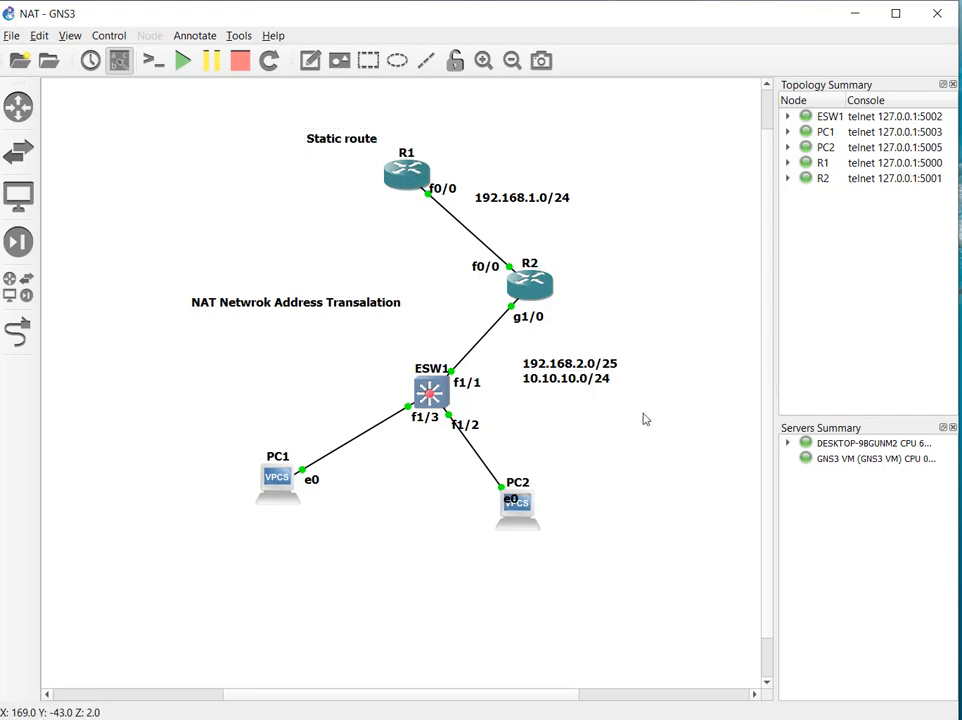
Switch to R1's console in SecureCRT and enter global configuration mode with conf t
{"action": "key", "text": "alt+Tab"}
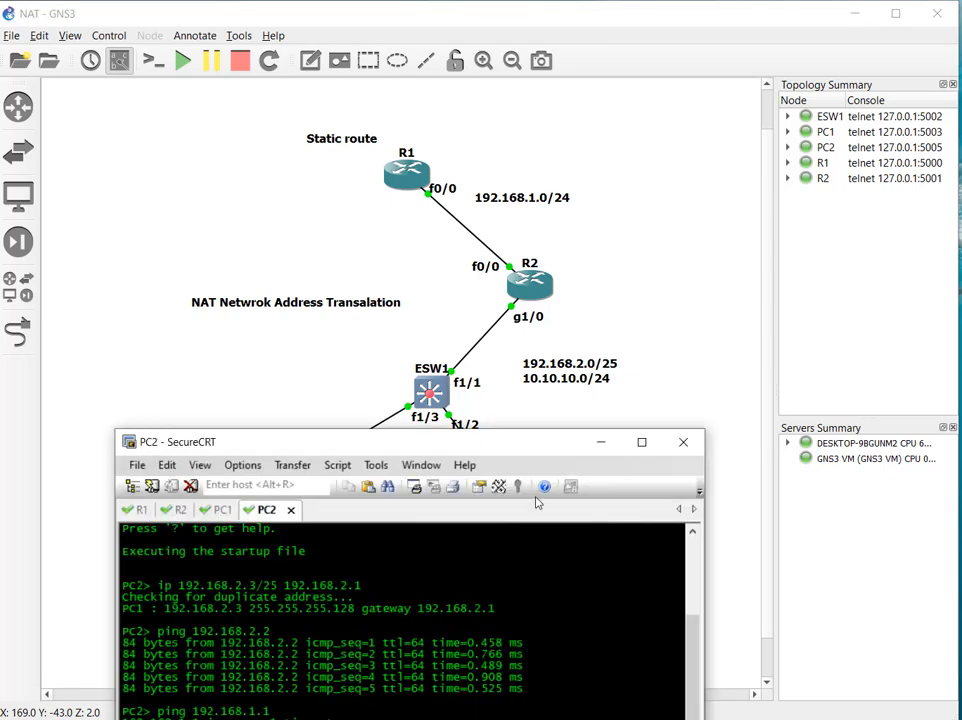
{"action": "left_click_drag", "start_coordinate": [548, 452], "coordinate": [683, 112]}
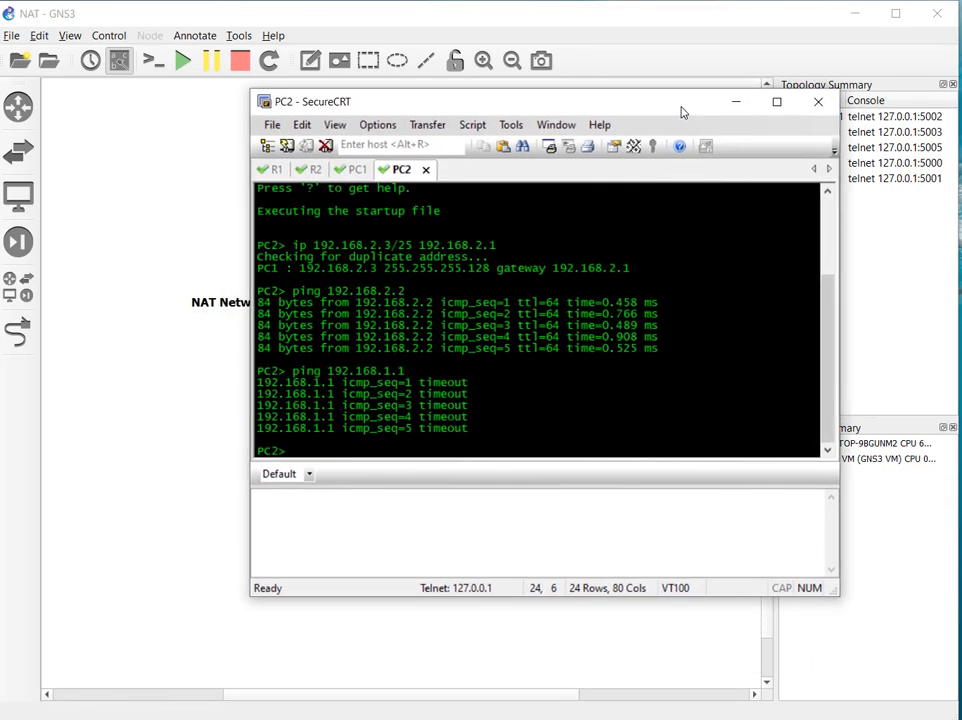
{"action": "left_click", "coordinate": [272, 169]}
{"action": "type", "text": "conf t"}
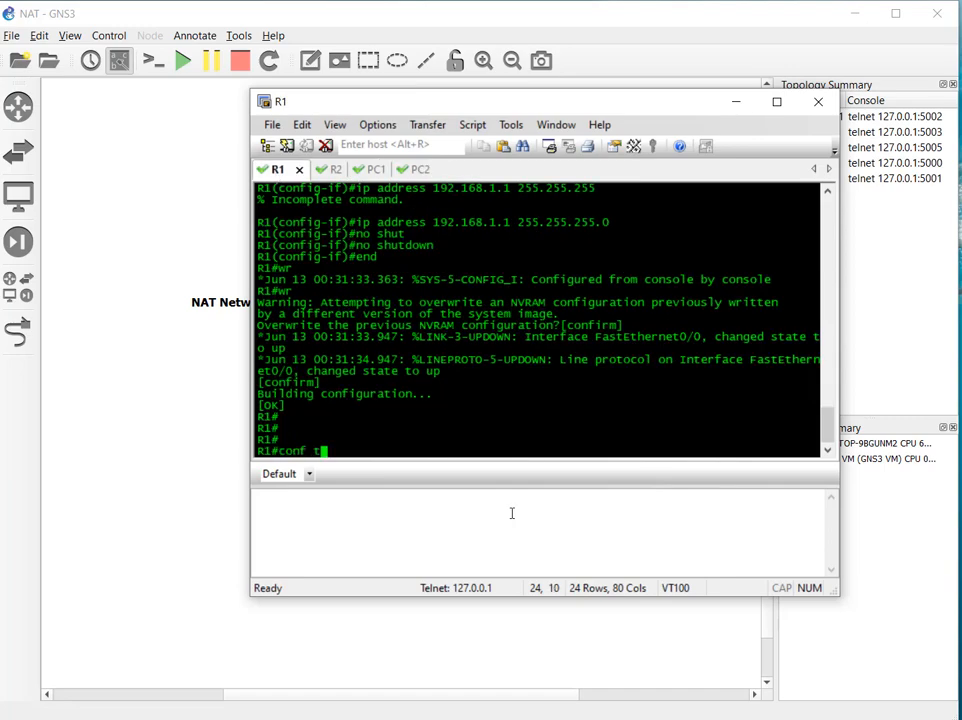
{"action": "key", "text": "Return"}
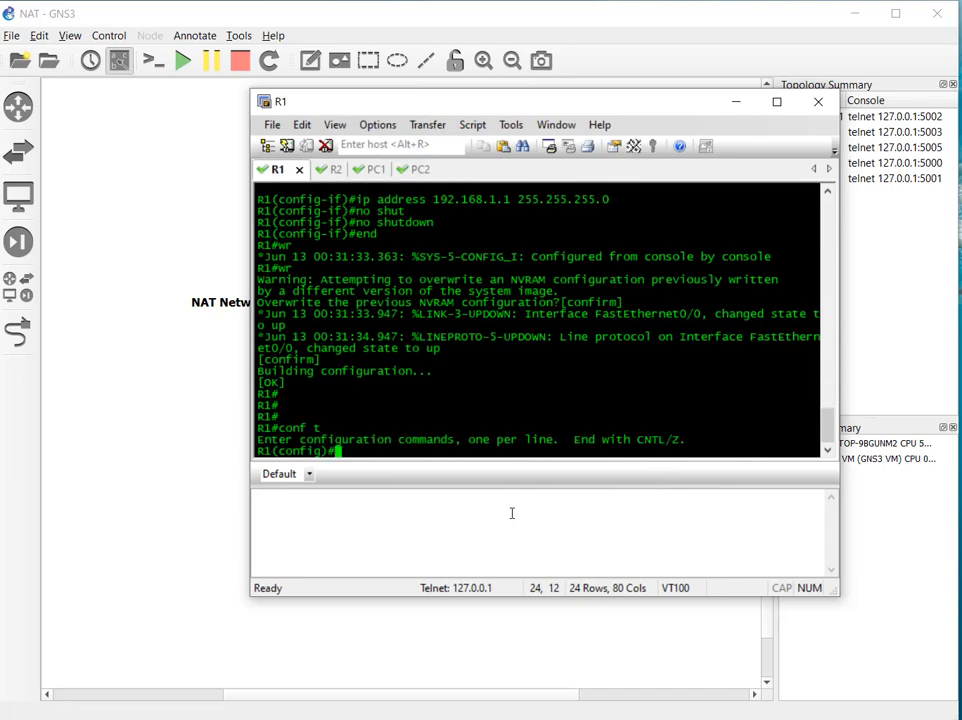
Write R1's default static route command, ip route 0.0.0.0 0.0.0.0, with next hop 192.168.1.2
{"action": "type", "text": "ip route 0.0.0.0"}
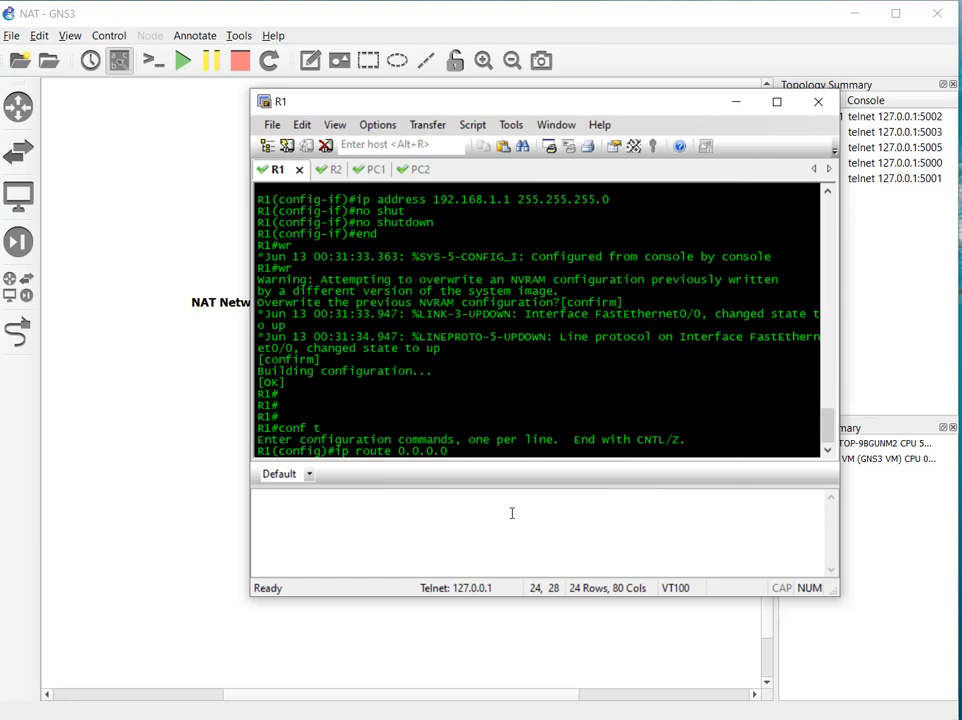
{"action": "type", "text": "0.0."}
{"action": "type", "text": "0.0"}
{"action": "type", "text": " 192.1"}
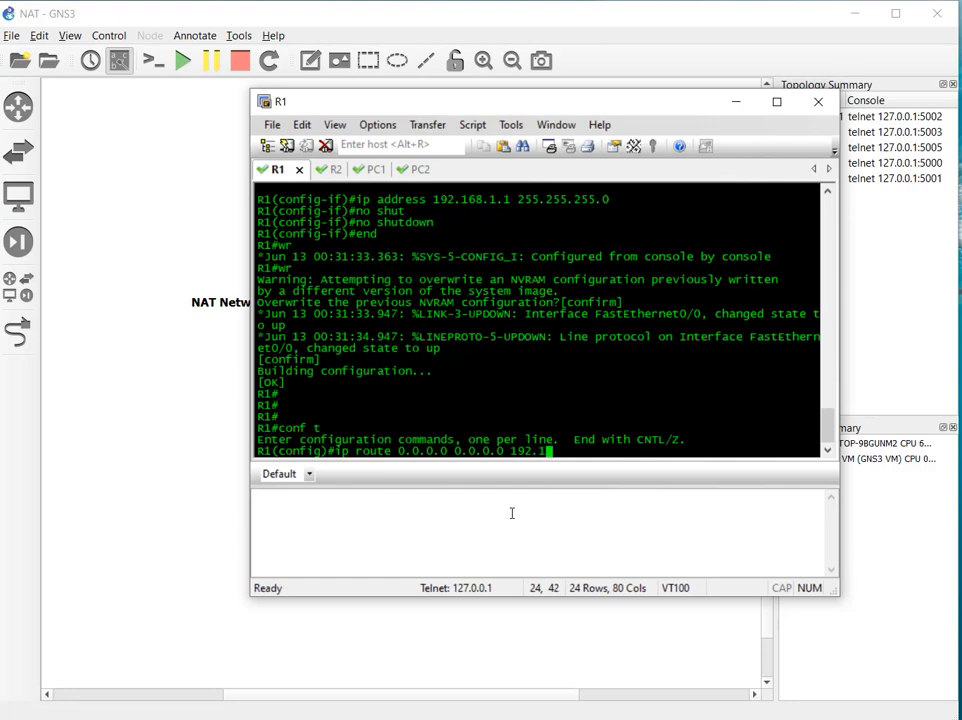
{"action": "type", "text": "68.1.2"}
Examine R2's f0/0 end of the R1 link in the GNS3 topology and return to R1's console
{"action": "left_click_drag", "start_coordinate": [601, 107], "coordinate": [534, 373]}
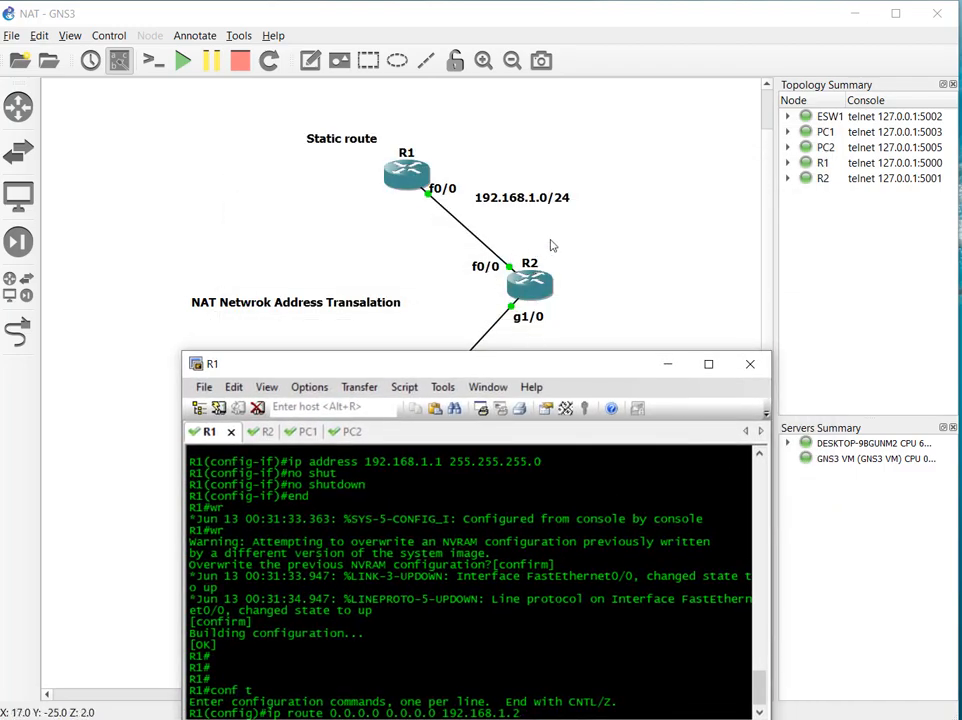
{"action": "left_click_drag", "start_coordinate": [575, 256], "coordinate": [490, 281]}
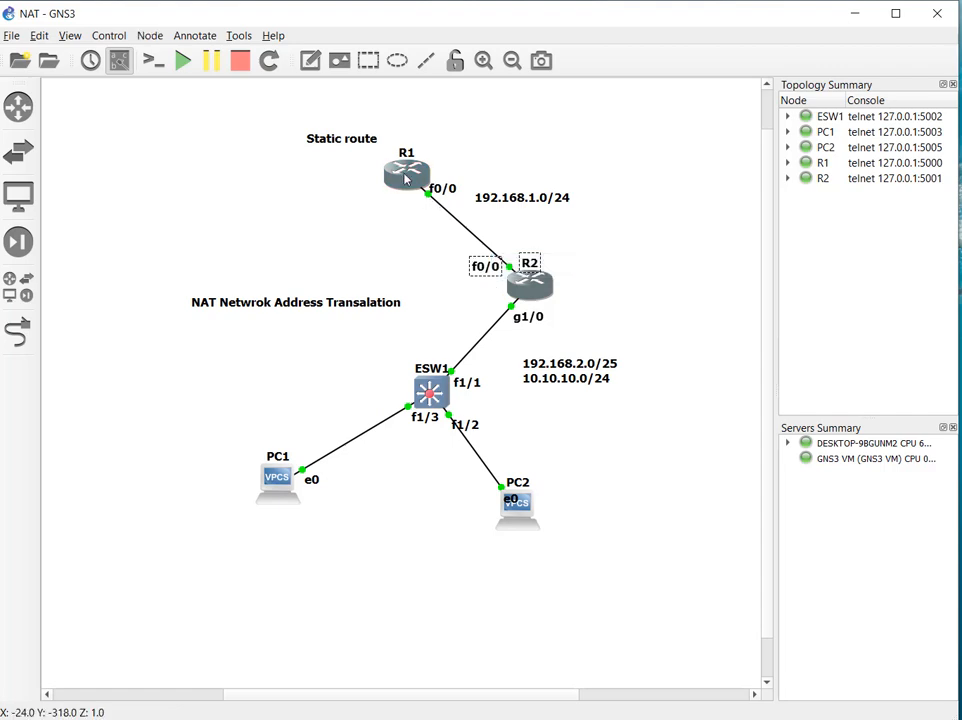
{"action": "left_click", "coordinate": [586, 245]}
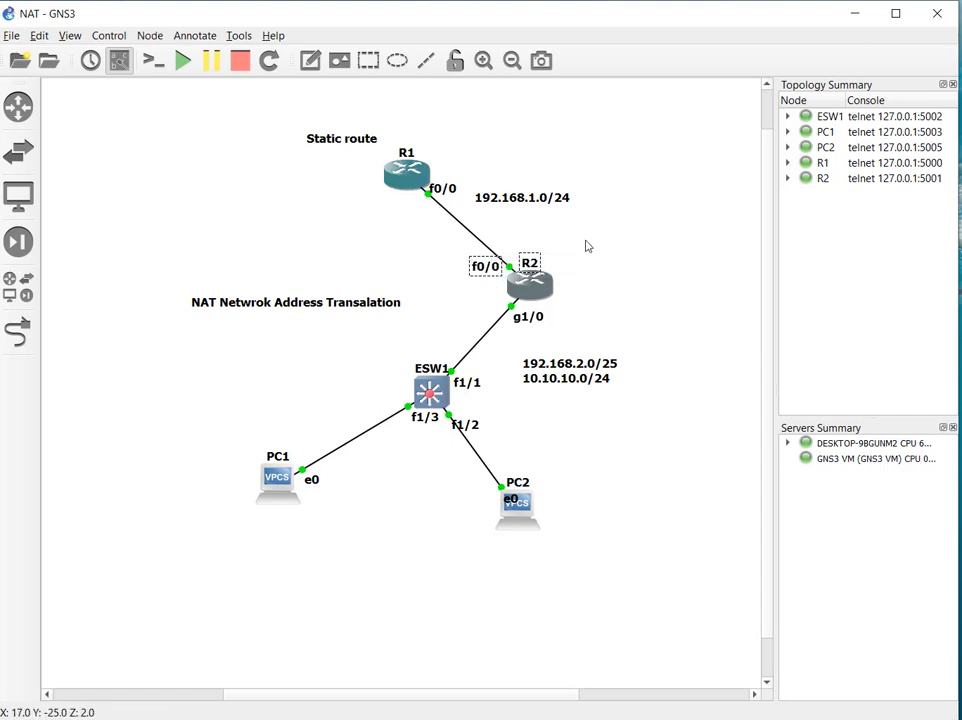
{"action": "left_click_drag", "start_coordinate": [585, 241], "coordinate": [498, 270]}
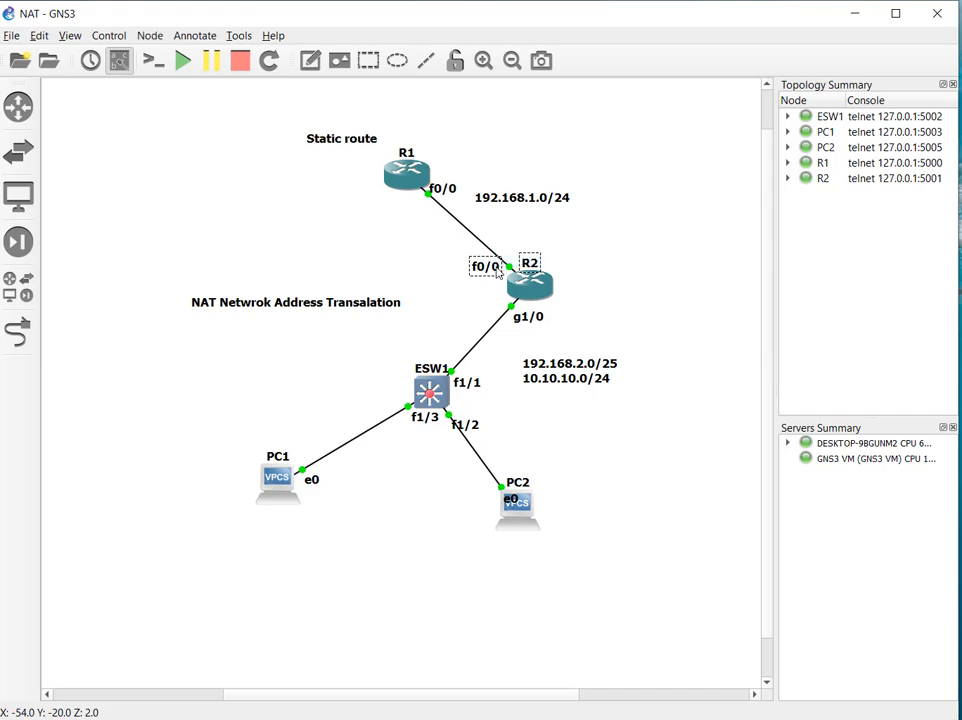
{"action": "left_click", "coordinate": [584, 286]}
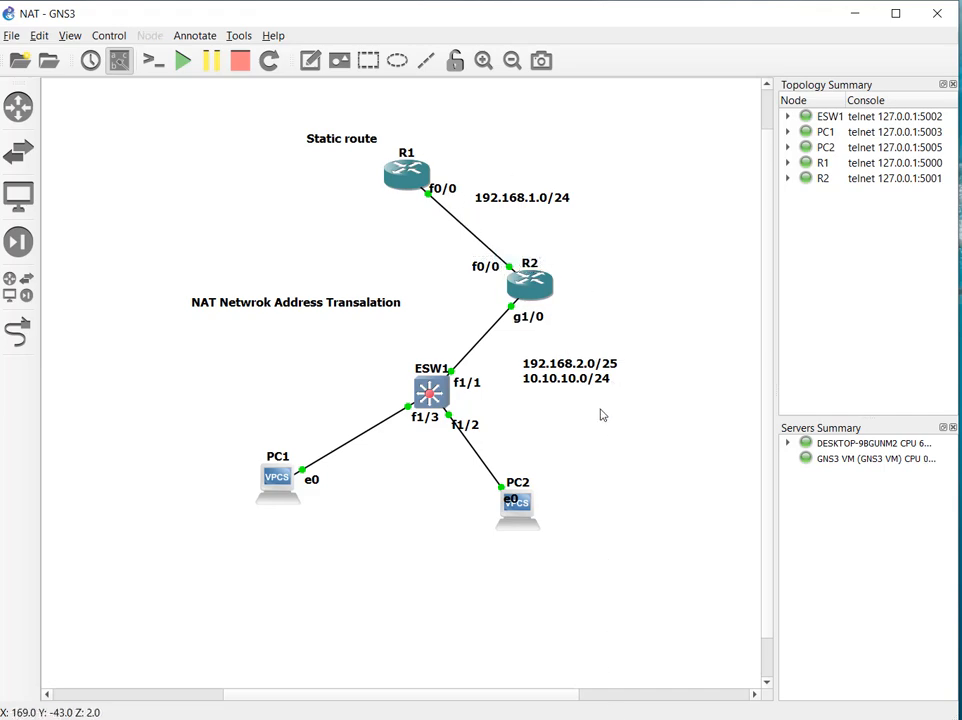
{"action": "key", "text": "alt+Tab"}
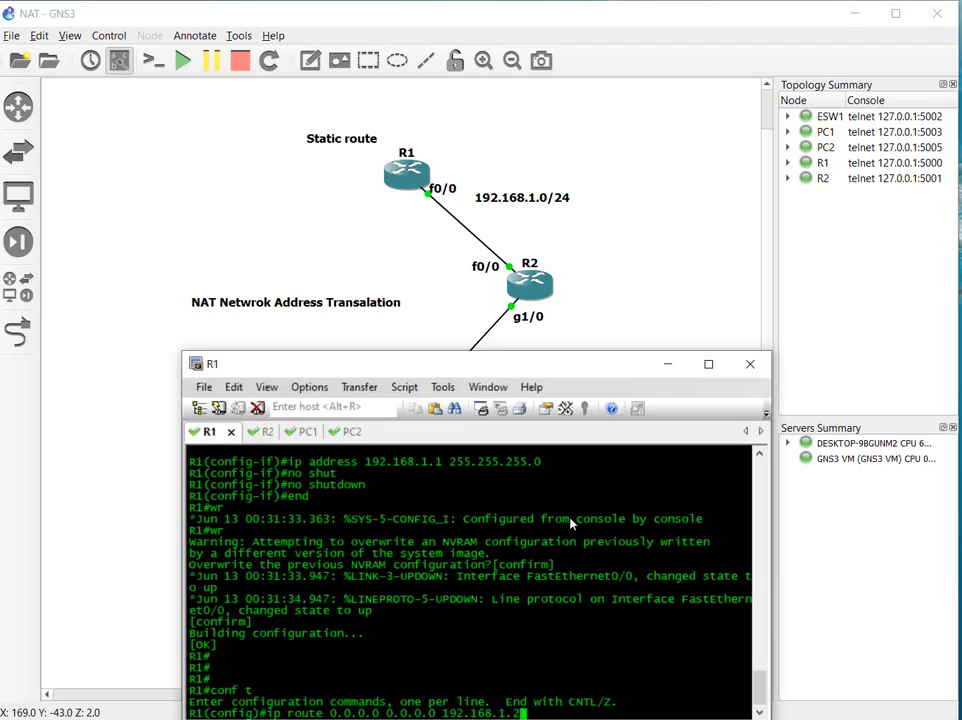
{"action": "left_click_drag", "start_coordinate": [621, 190], "coordinate": [620, 168]}
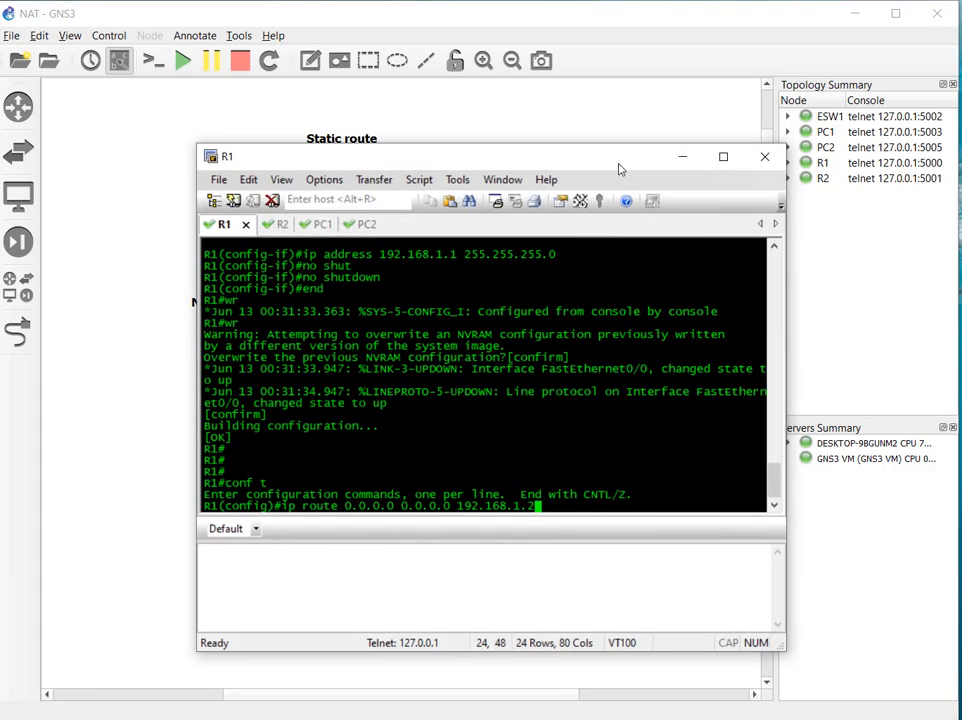
Apply R1's default route command, leave configuration mode with end and save the configuration with wr
{"action": "key", "text": "Return"}
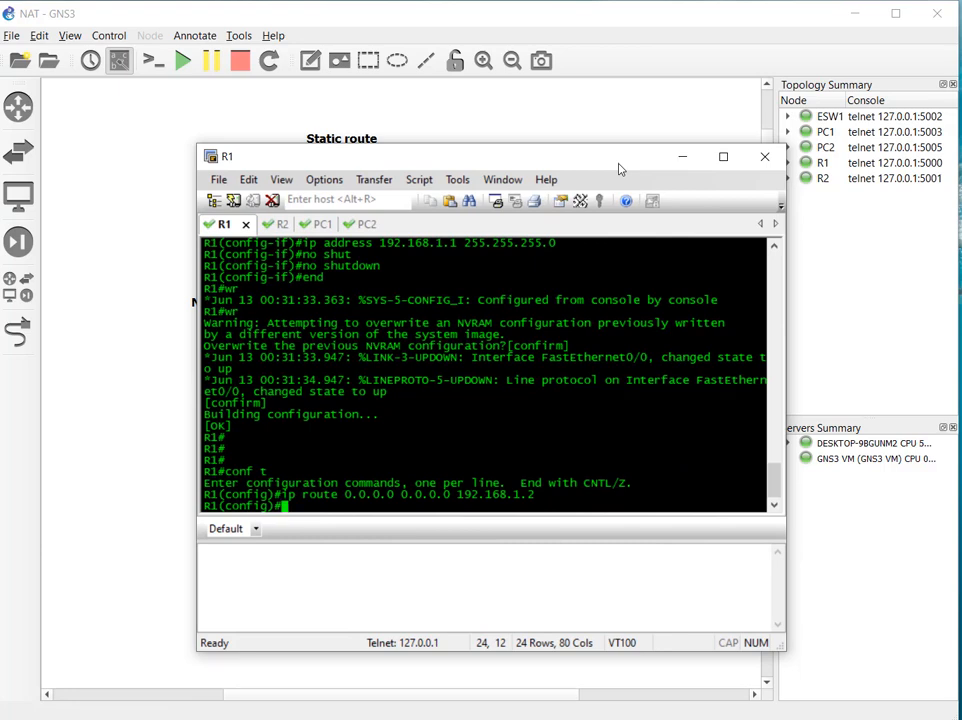
{"action": "type", "text": "end"}
{"action": "key", "text": "Return"}
{"action": "type", "text": "wr"}
{"action": "key", "text": "Return"}
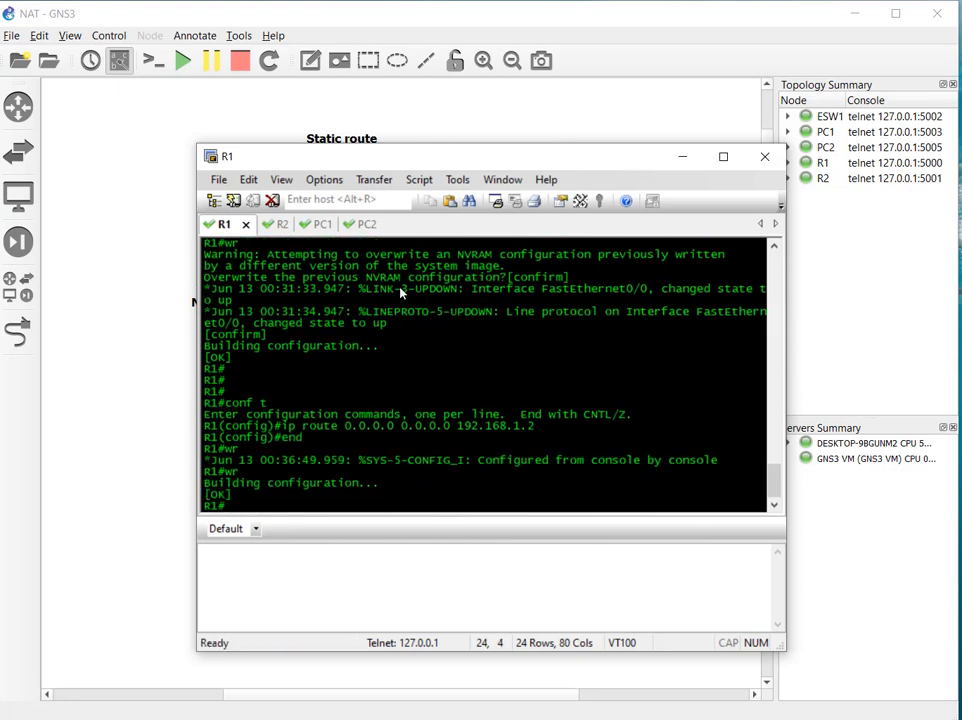
Test connectivity from R1 by pinging 10.10.10.1
{"action": "type", "text": "ping 10.10"}
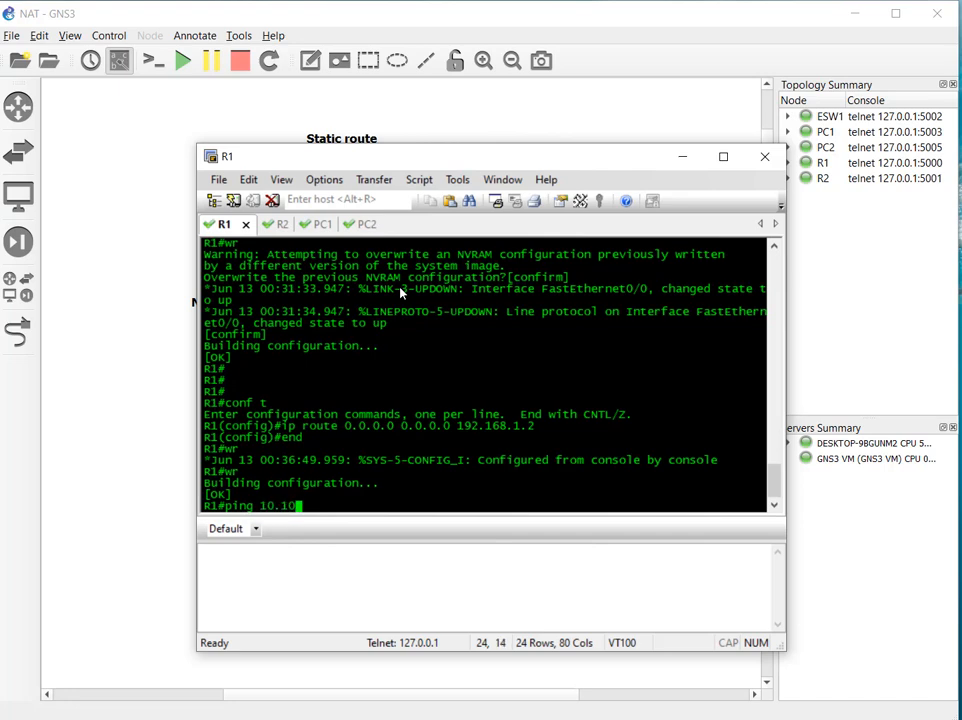
{"action": "type", "text": ".10.1"}
{"action": "key", "text": "Return"}
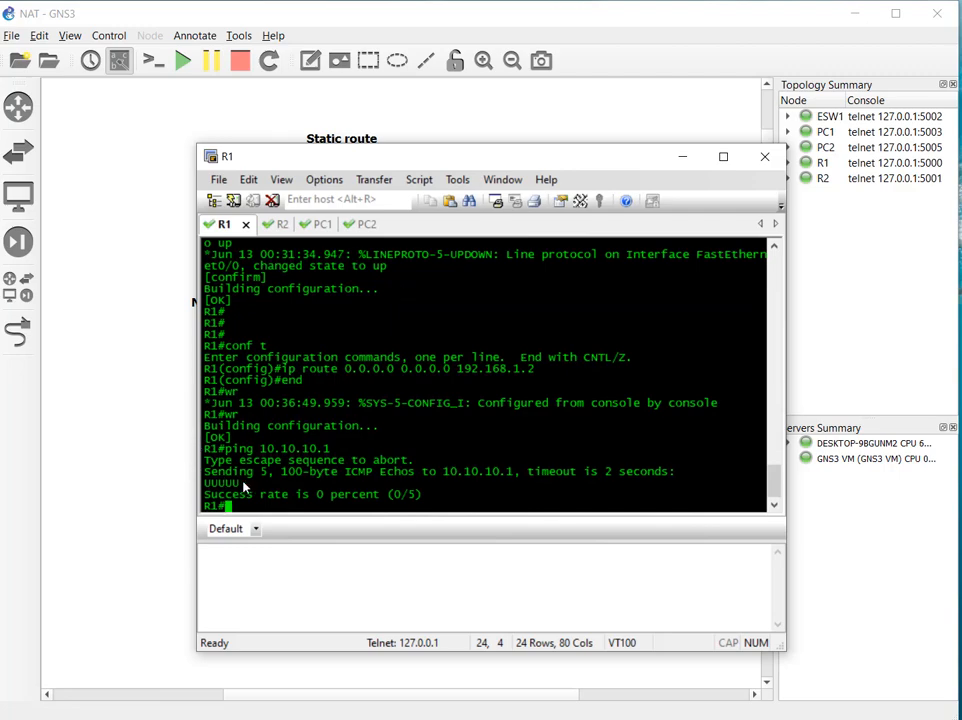
Switch to R2's console, enter global configuration mode with conf t and begin an ip nat inside command
{"action": "left_click_drag", "start_coordinate": [459, 160], "coordinate": [471, 324]}
{"action": "left_click", "coordinate": [287, 389]}
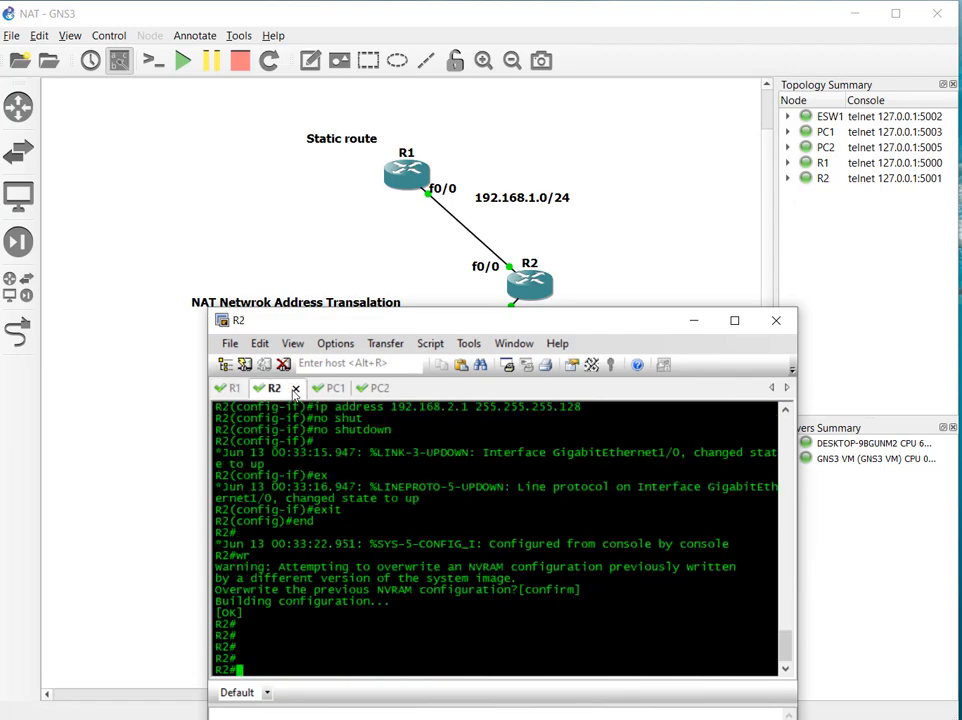
{"action": "left_click_drag", "start_coordinate": [398, 320], "coordinate": [362, 216]}
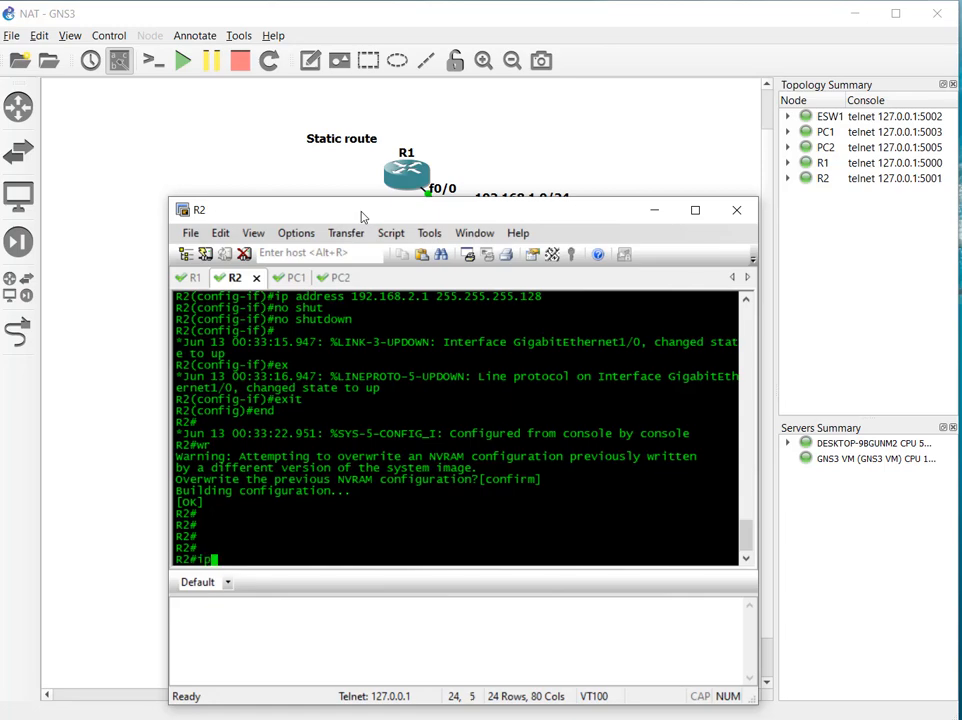
{"action": "type", "text": "ip nat"}
{"action": "key", "text": "BackSpace"}
{"action": "key", "text": "BackSpace"}
{"action": "key", "text": "BackSpace"}
{"action": "key", "text": "BackSpace"}
{"action": "key", "text": "BackSpace"}
{"action": "key", "text": "BackSpace"}
{"action": "type", "text": "conf t"}
{"action": "key", "text": "Return"}
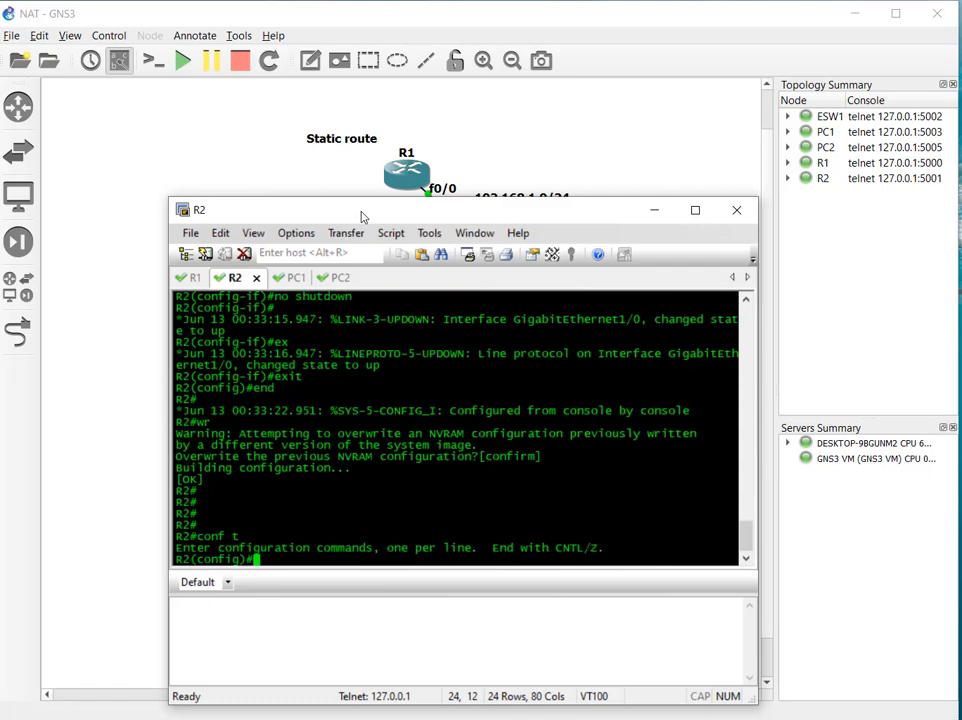
{"action": "type", "text": "ip nat ins"}
{"action": "key", "text": "Tab"}
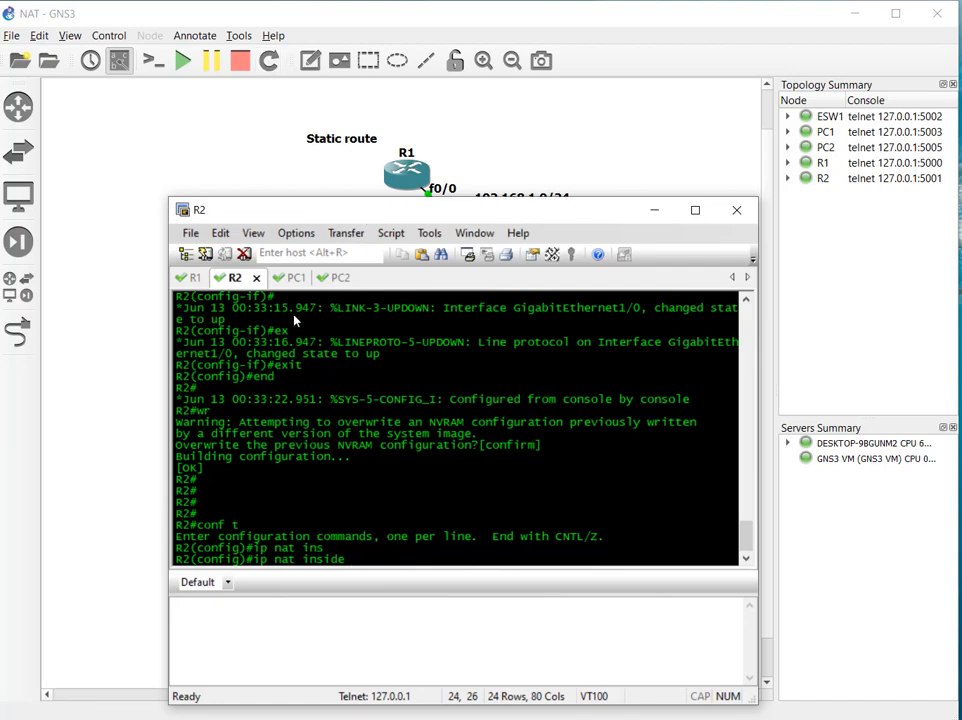
Run show ip on PC1's console and examine its IP address, mask and gateway
{"action": "left_click", "coordinate": [293, 277]}
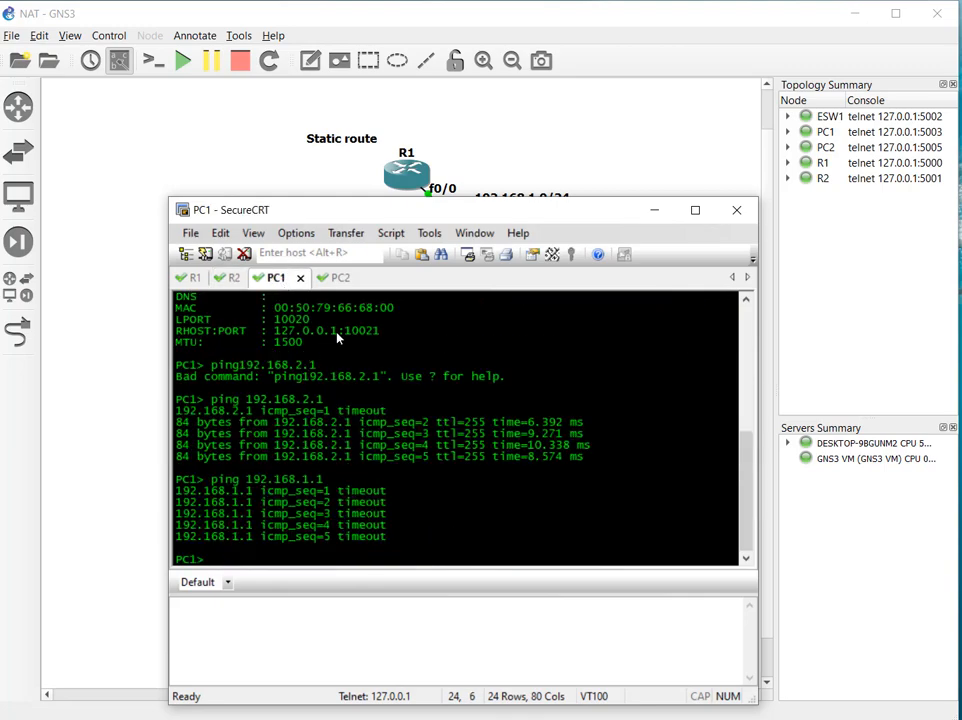
{"action": "type", "text": "show ip"}
{"action": "key", "text": "Return"}
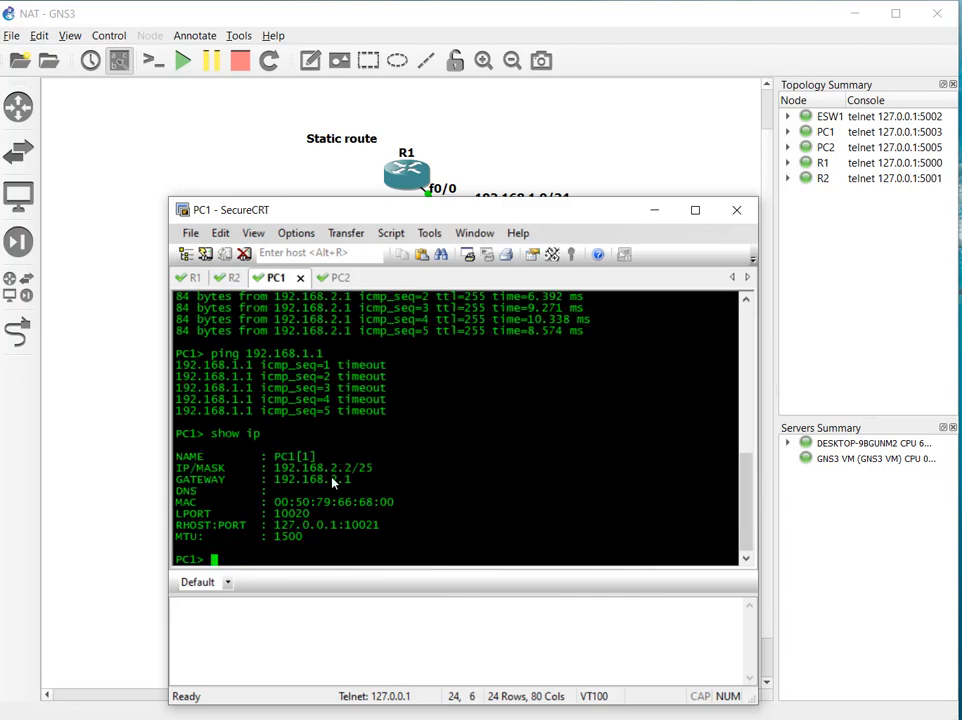
{"action": "left_click_drag", "start_coordinate": [358, 486], "coordinate": [186, 485]}
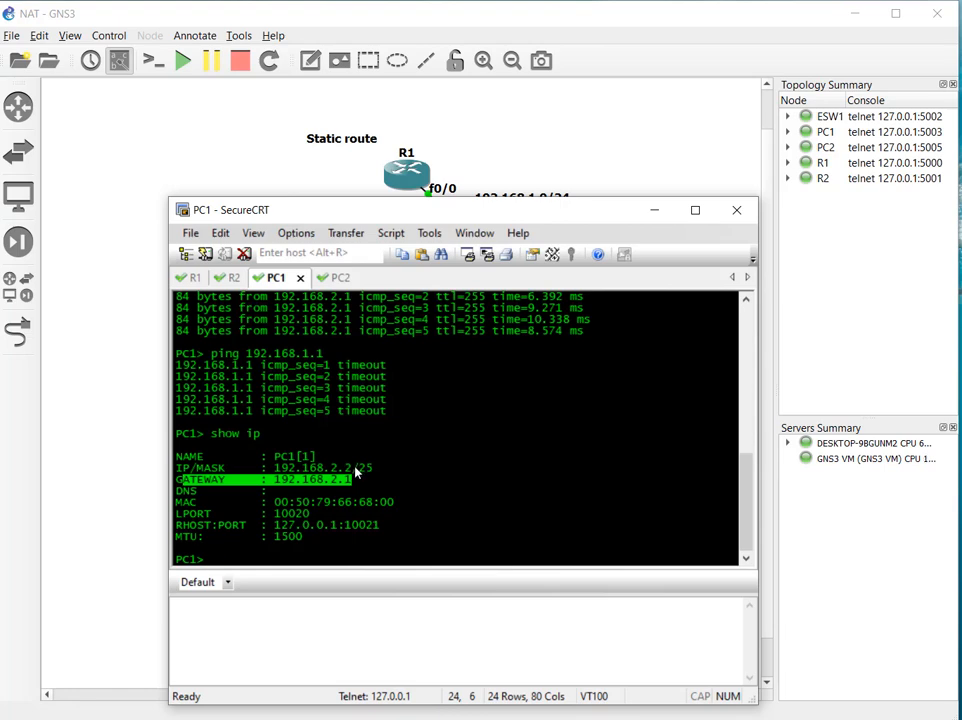
{"action": "left_click_drag", "start_coordinate": [350, 470], "coordinate": [234, 474]}
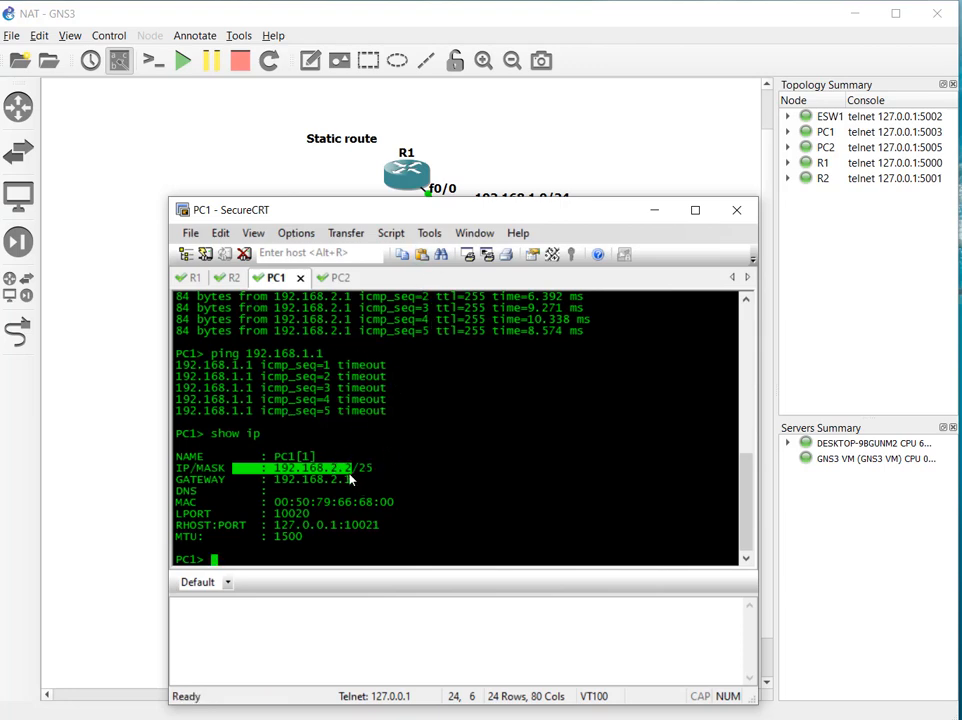
{"action": "left_click_drag", "start_coordinate": [350, 483], "coordinate": [293, 460]}
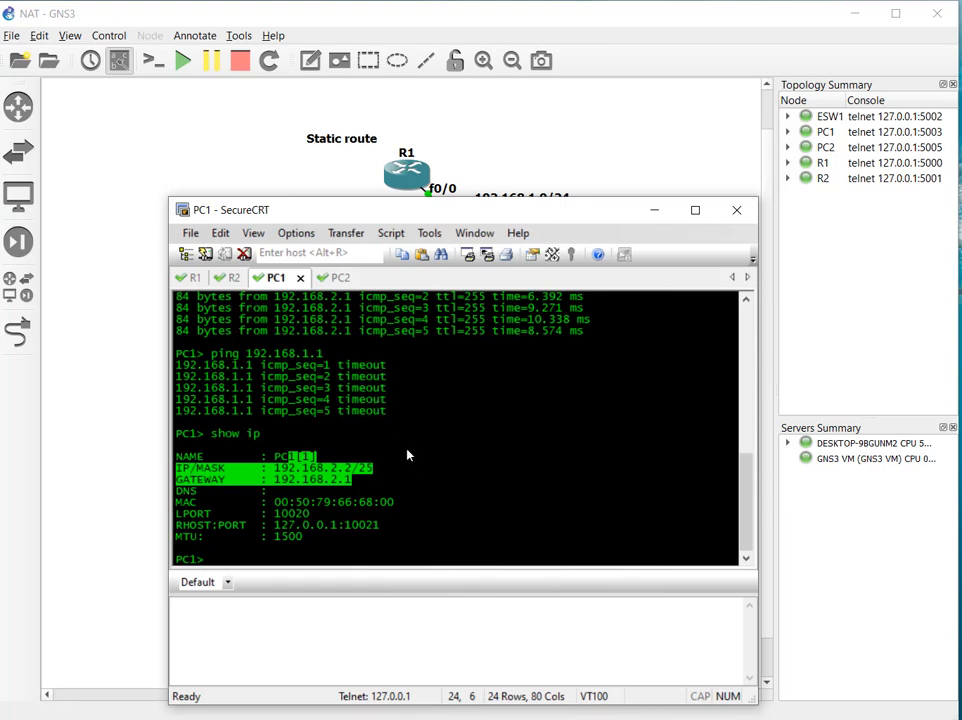
Return to R2's console and try to complete the NAT command as ip nat inside source 192.168.2.1 10.10.10.1
{"action": "left_click", "coordinate": [234, 279]}
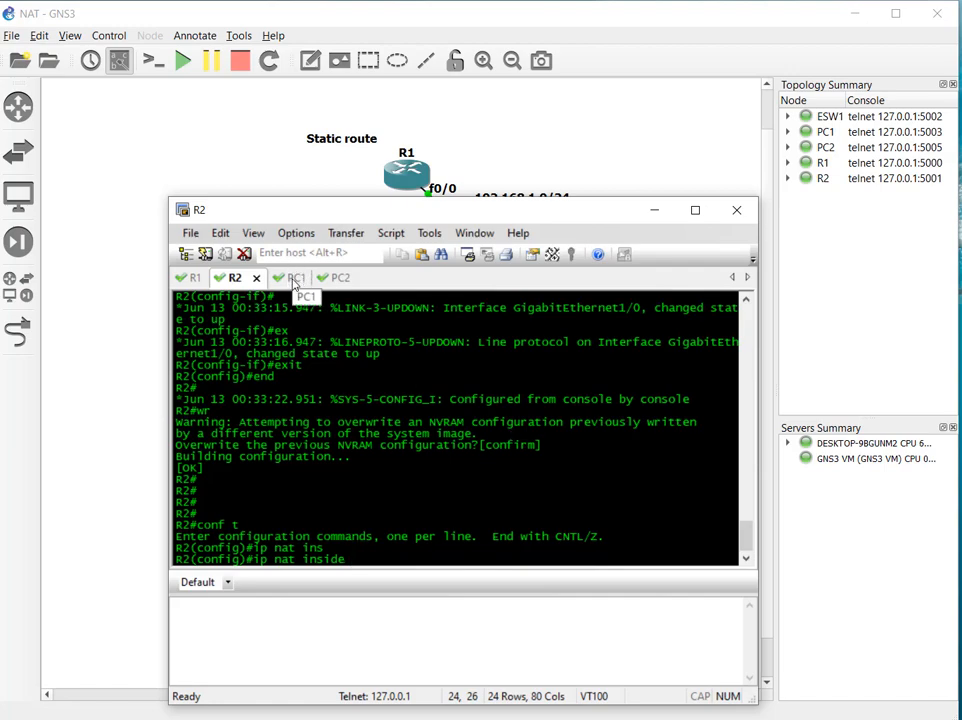
{"action": "left_click", "coordinate": [527, 146]}
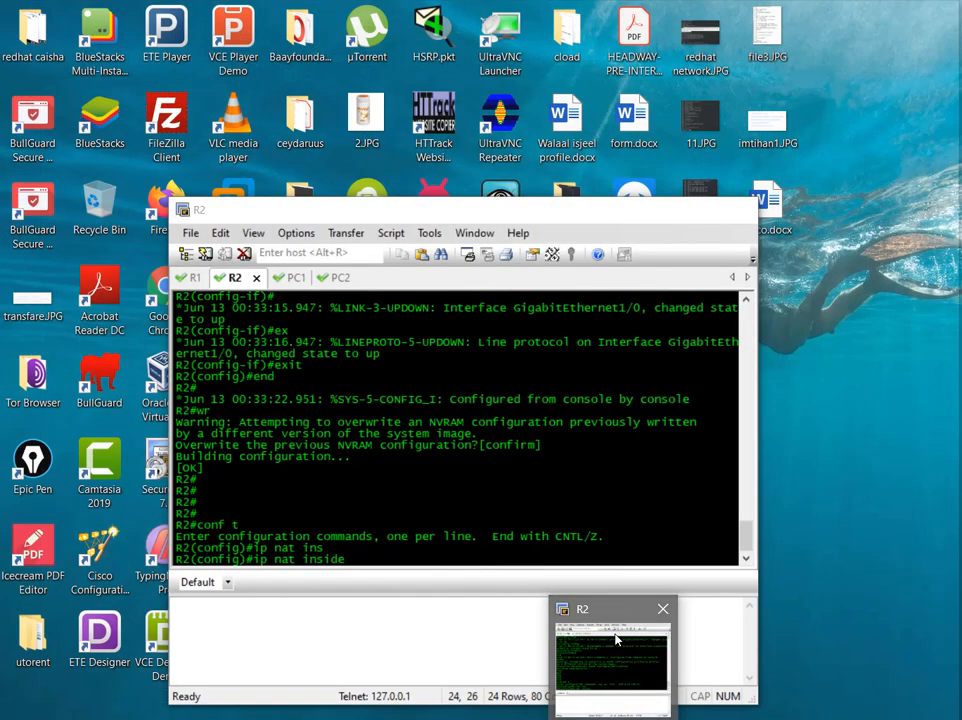
{"action": "left_click", "coordinate": [616, 640]}
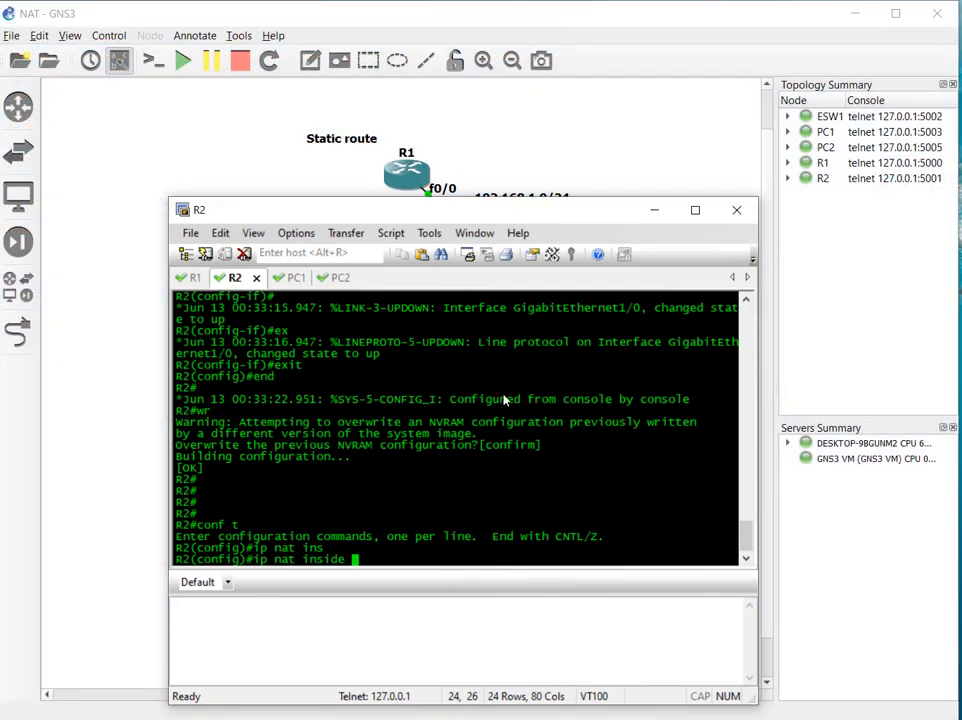
{"action": "type", "text": "sou"}
{"action": "key", "text": "Tab"}
{"action": "type", "text": "19"}
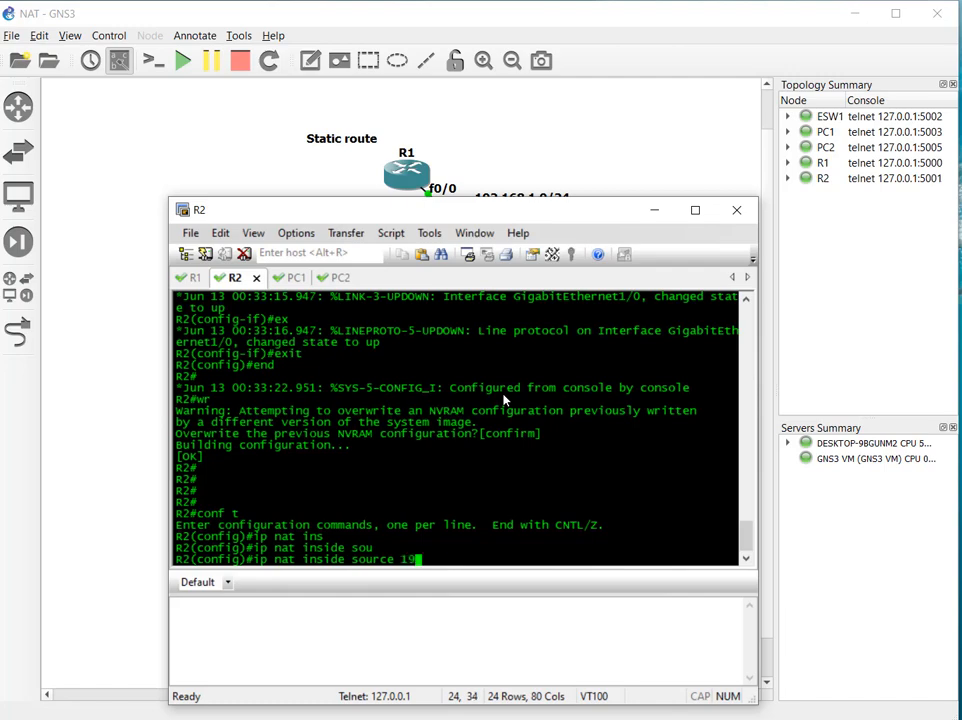
{"action": "type", "text": "2.168.2.1 10.10.10."}
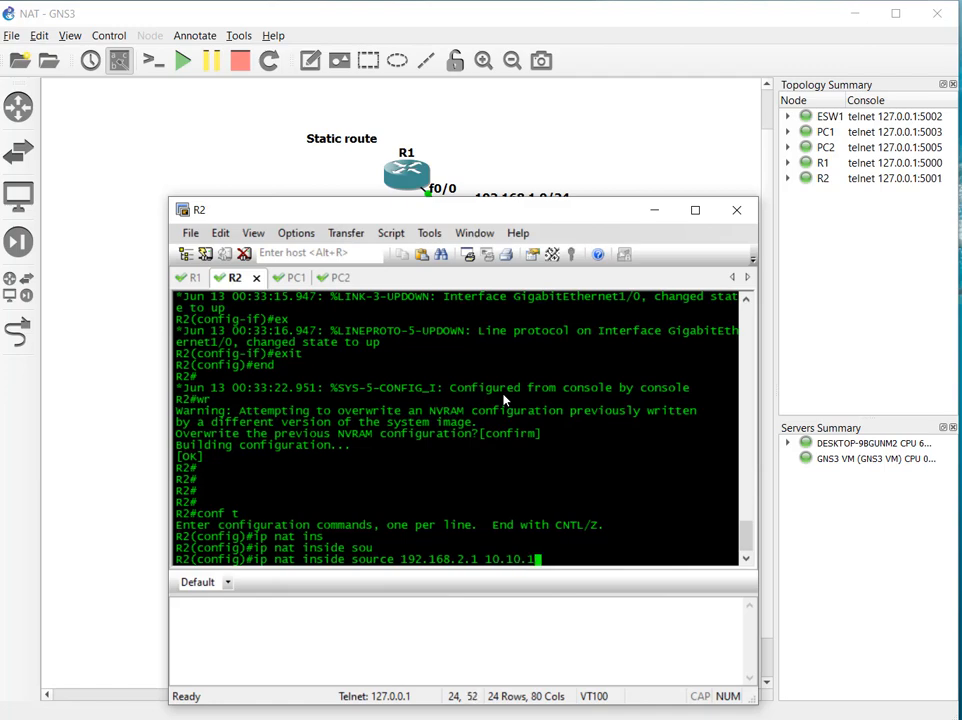
{"action": "type", "text": "1"}
{"action": "key", "text": "Return"}
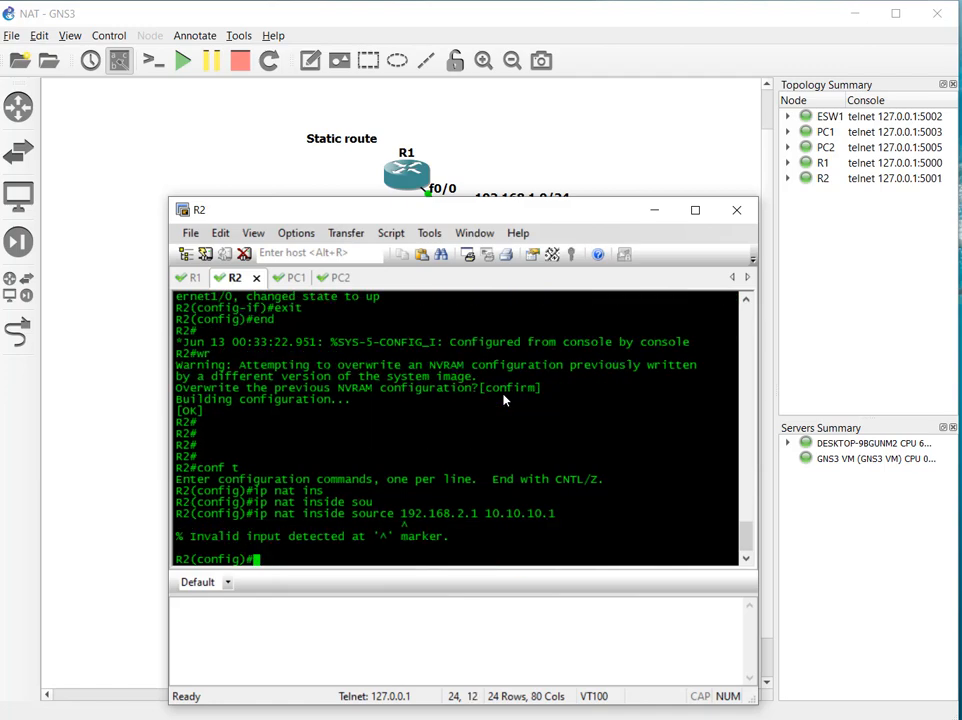
Rewrite R2's NAT command with the static keyword as ip nat inside source static 192.168.2.1 10.10.10.1 and run it
{"action": "key", "text": "Up"}
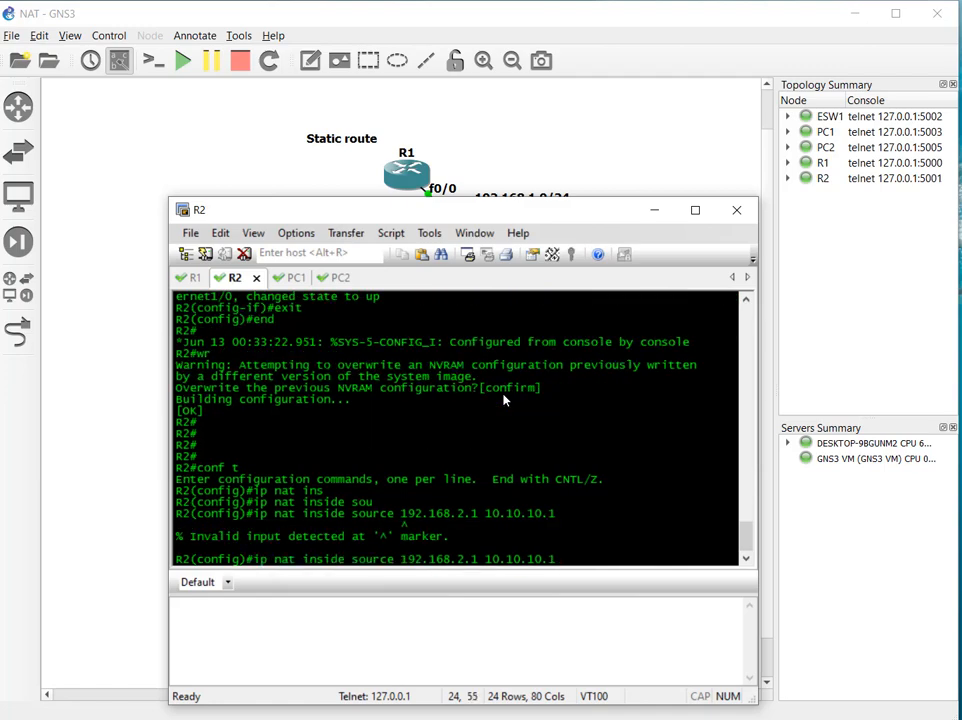
{"action": "key", "text": "BackSpace"}
{"action": "key", "text": "BackSpace"}
{"action": "key", "text": "BackSpace"}
{"action": "key", "text": "BackSpace"}
{"action": "key", "text": "BackSpace"}
{"action": "key", "text": "BackSpace"}
{"action": "key", "text": "BackSpace"}
{"action": "key", "text": "BackSpace"}
{"action": "key", "text": "BackSpace"}
{"action": "key", "text": "BackSpace"}
{"action": "key", "text": "BackSpace"}
{"action": "key", "text": "BackSpace"}
{"action": "key", "text": "BackSpace"}
{"action": "key", "text": "BackSpace"}
{"action": "key", "text": "BackSpace"}
{"action": "key", "text": "BackSpace"}
{"action": "key", "text": "BackSpace"}
{"action": "key", "text": "BackSpace"}
{"action": "key", "text": "BackSpace"}
{"action": "key", "text": "BackSpace"}
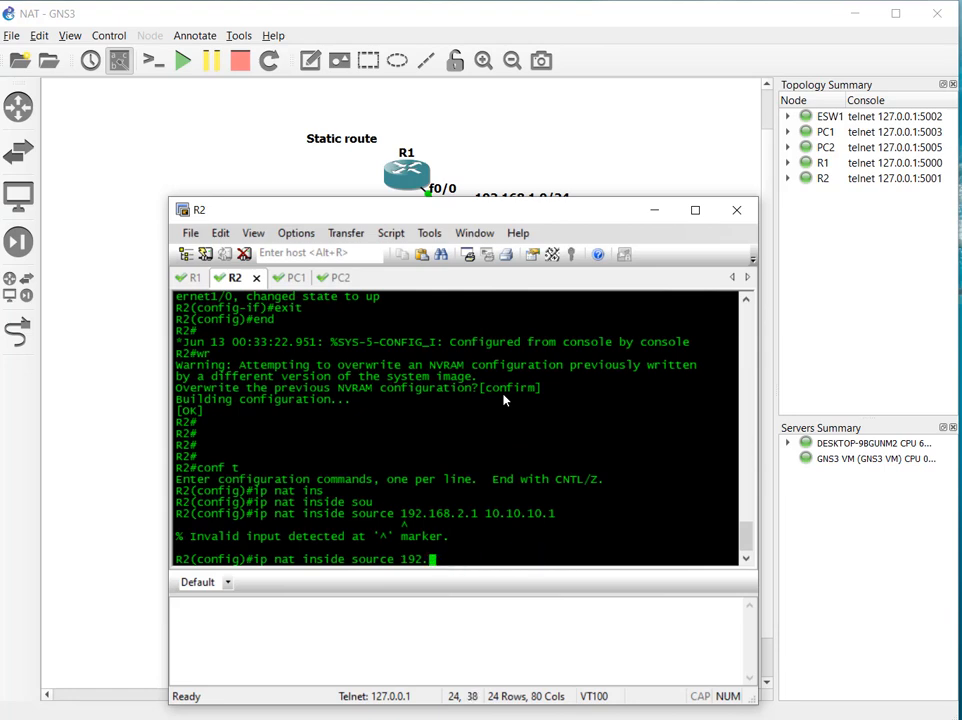
{"action": "key", "text": "BackSpace"}
{"action": "key", "text": "BackSpace"}
{"action": "type", "text": "st"}
{"action": "key", "text": "Tab"}
{"action": "type", "text": "19"}
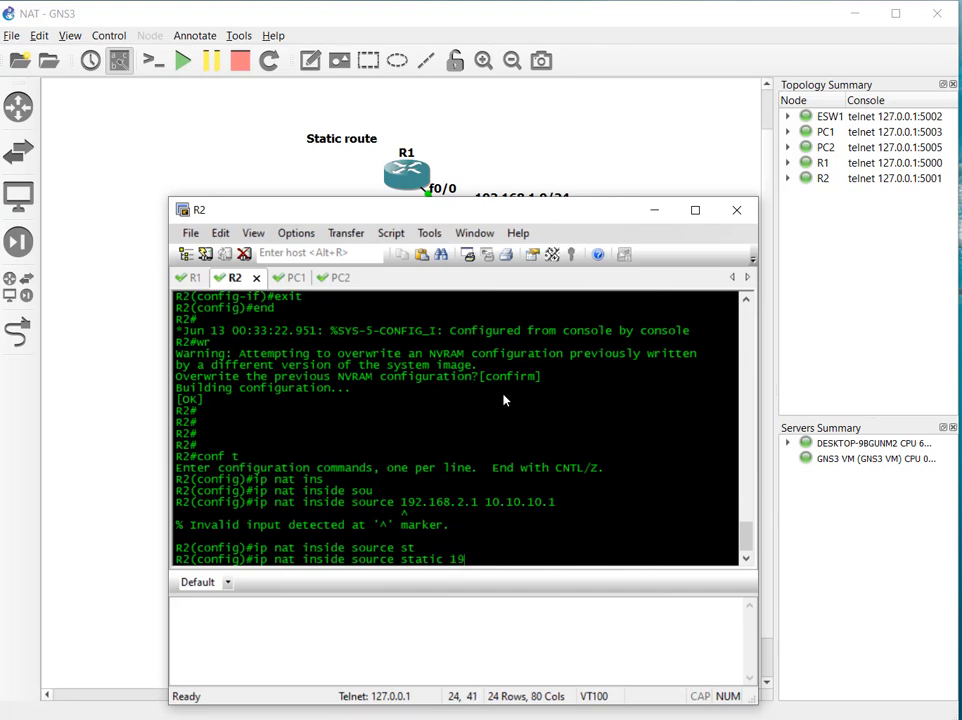
{"action": "type", "text": "2.168.2.1 10"}
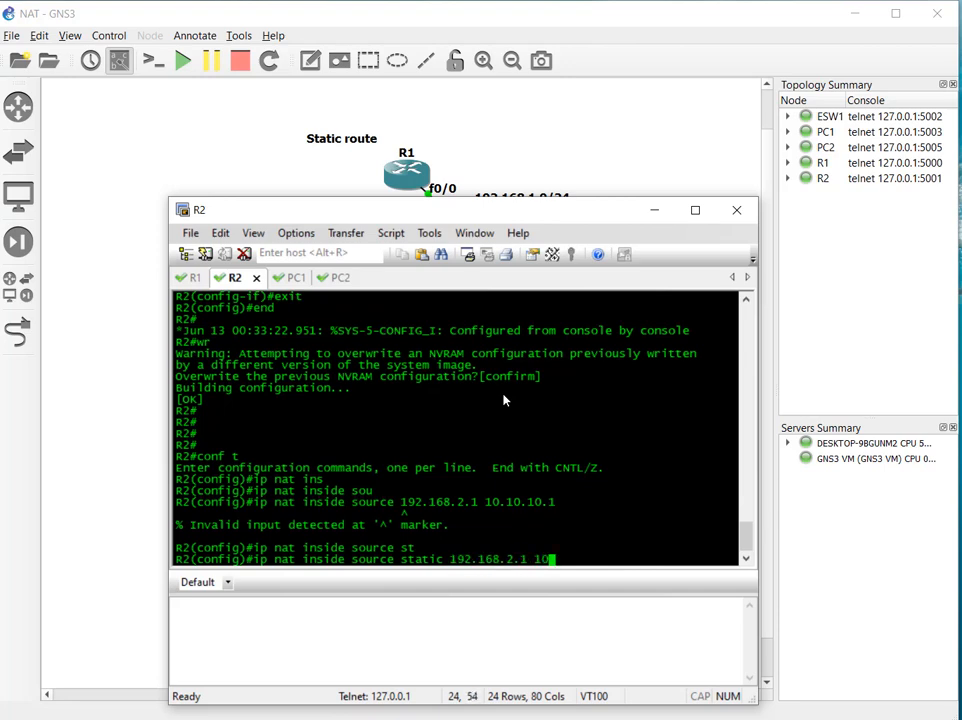
{"action": "type", "text": ".10.10.1"}
{"action": "key", "text": "Return"}
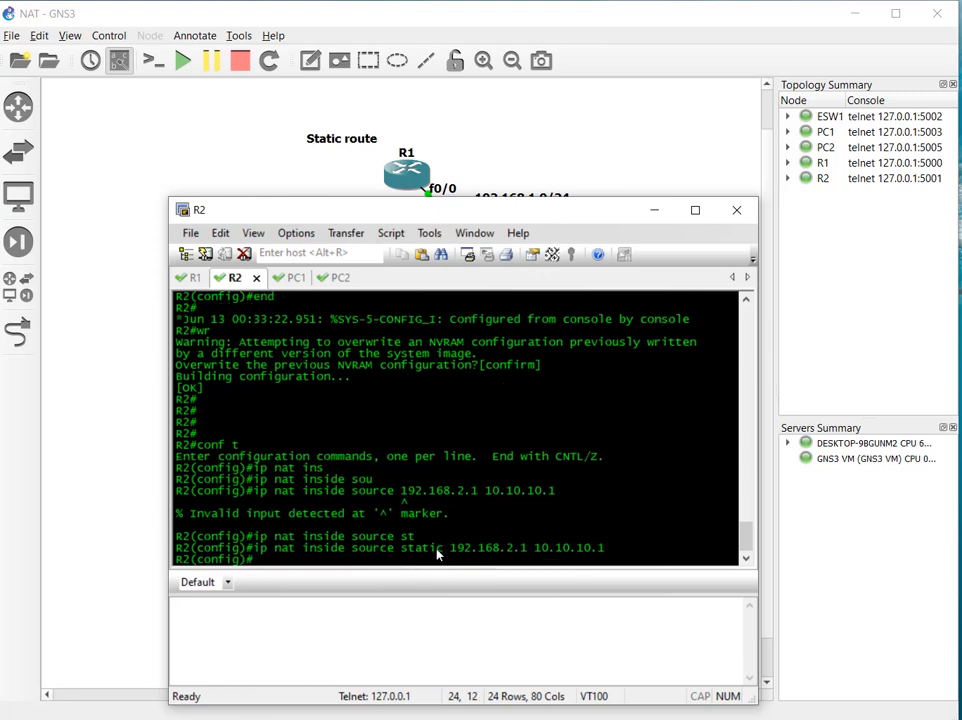
Compare R2's NAT command containing the static keyword with the earlier version that lacks it
{"action": "left_click_drag", "start_coordinate": [440, 551], "coordinate": [410, 548]}
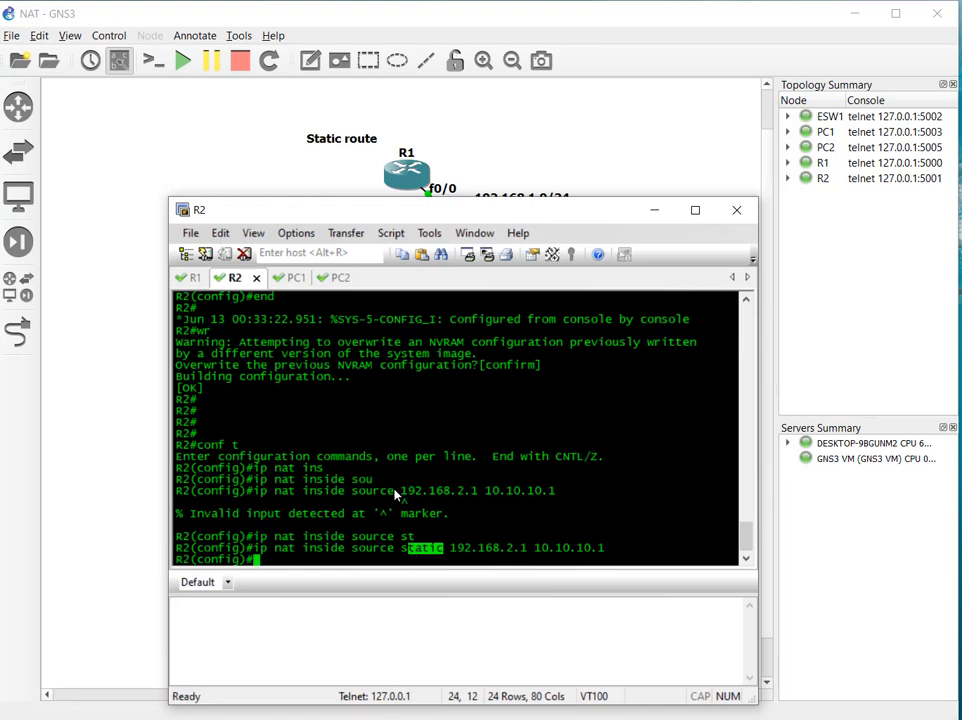
{"action": "left_click_drag", "start_coordinate": [567, 497], "coordinate": [312, 494]}
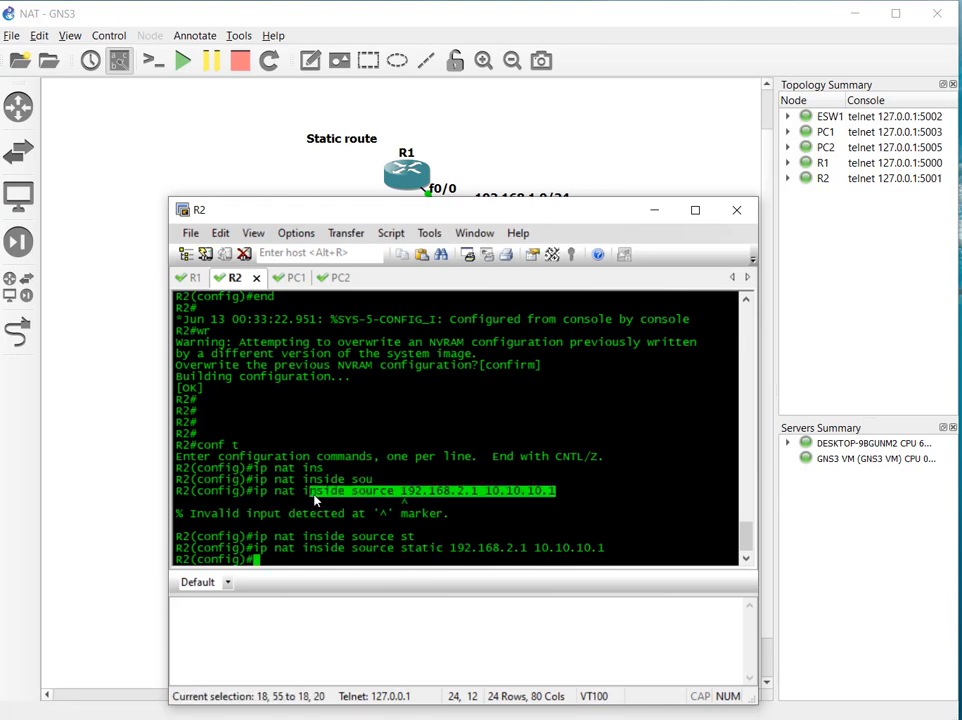
{"action": "left_click", "coordinate": [422, 510]}
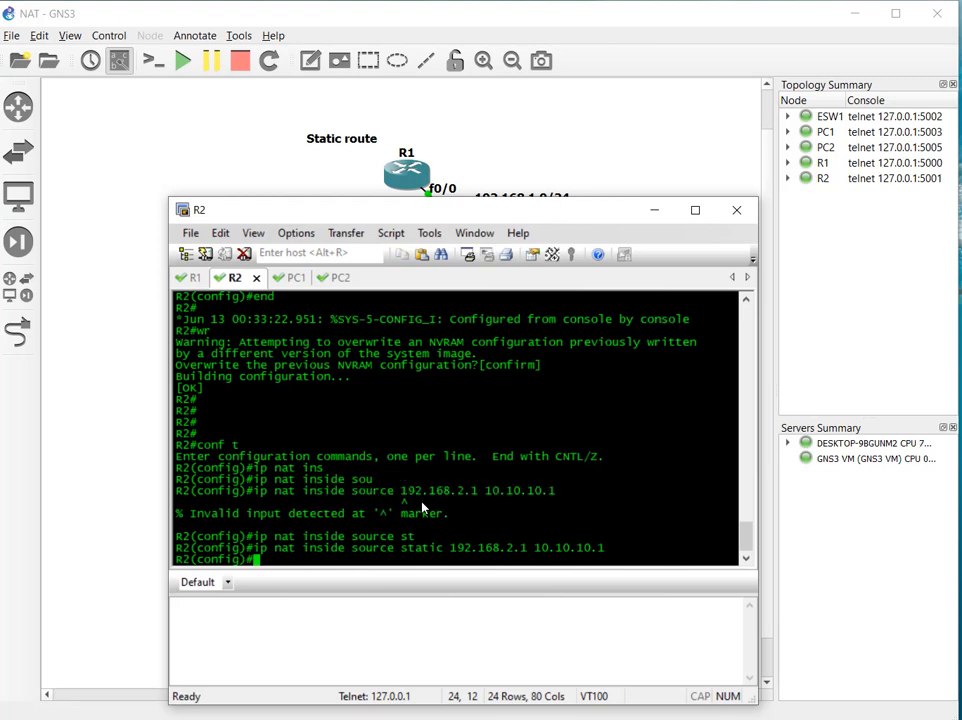
{"action": "left_click_drag", "start_coordinate": [416, 506], "coordinate": [400, 503]}
{"action": "left_click", "coordinate": [425, 515]}
{"action": "left_click_drag", "start_coordinate": [448, 557], "coordinate": [406, 557]}
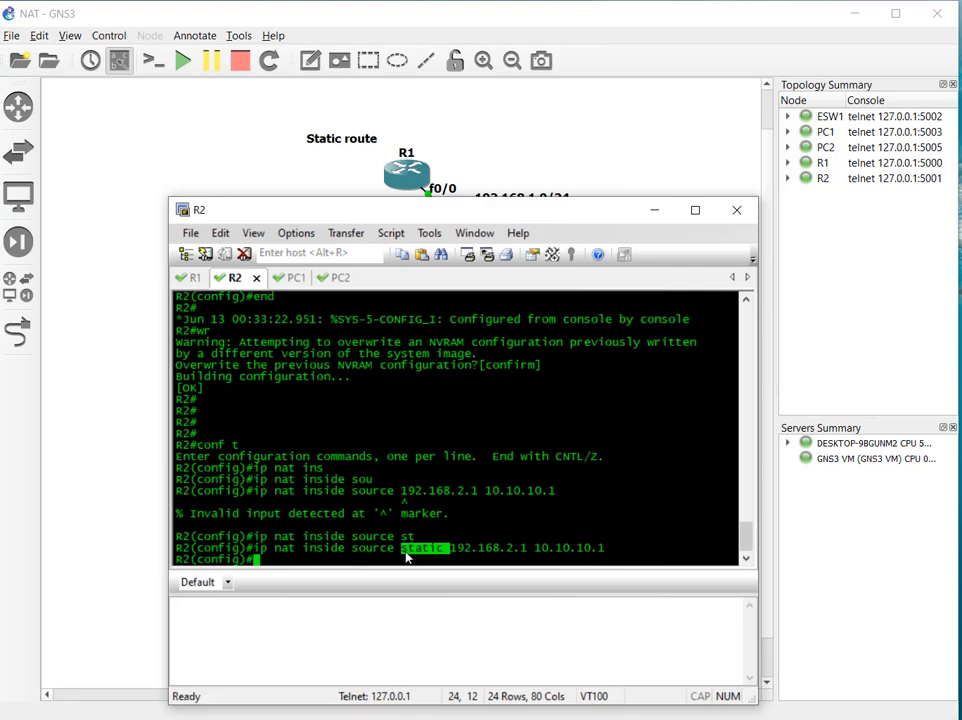
{"action": "left_click", "coordinate": [613, 554]}
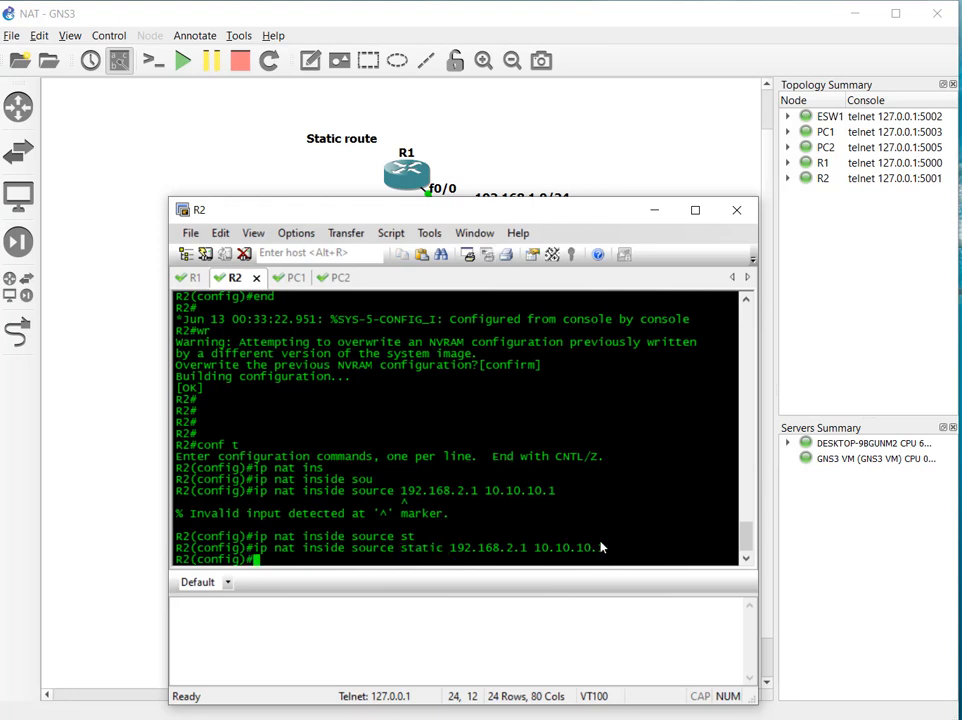
Check PC1's IP address and add its mapping on R2 with ip nat inside source static 192.168.2.2 10.10.10.2
{"action": "key", "text": "Up"}
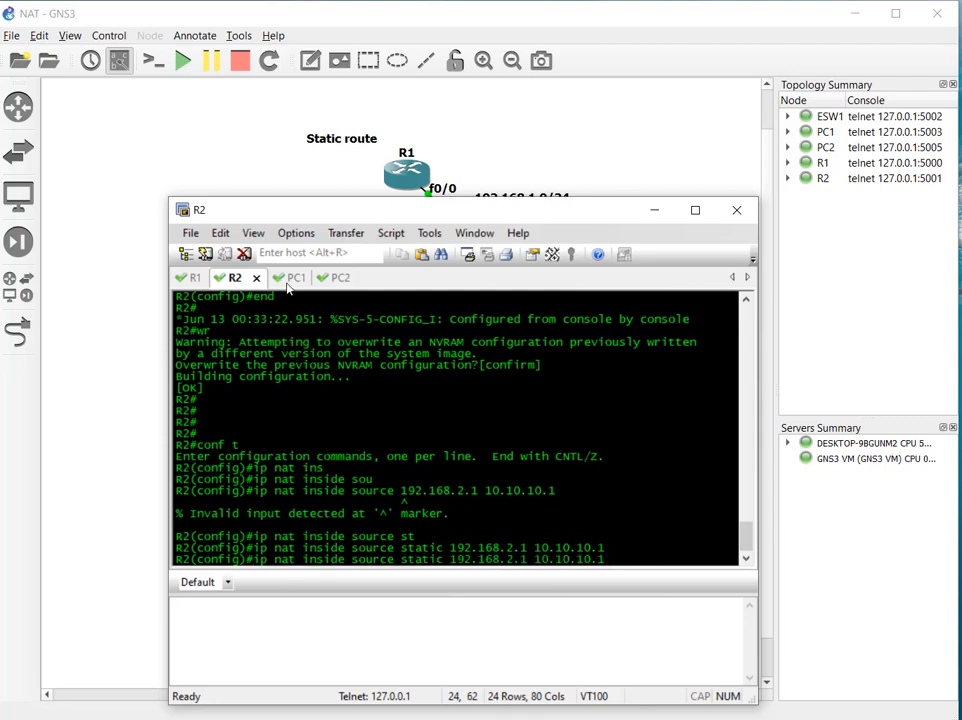
{"action": "left_click", "coordinate": [292, 278]}
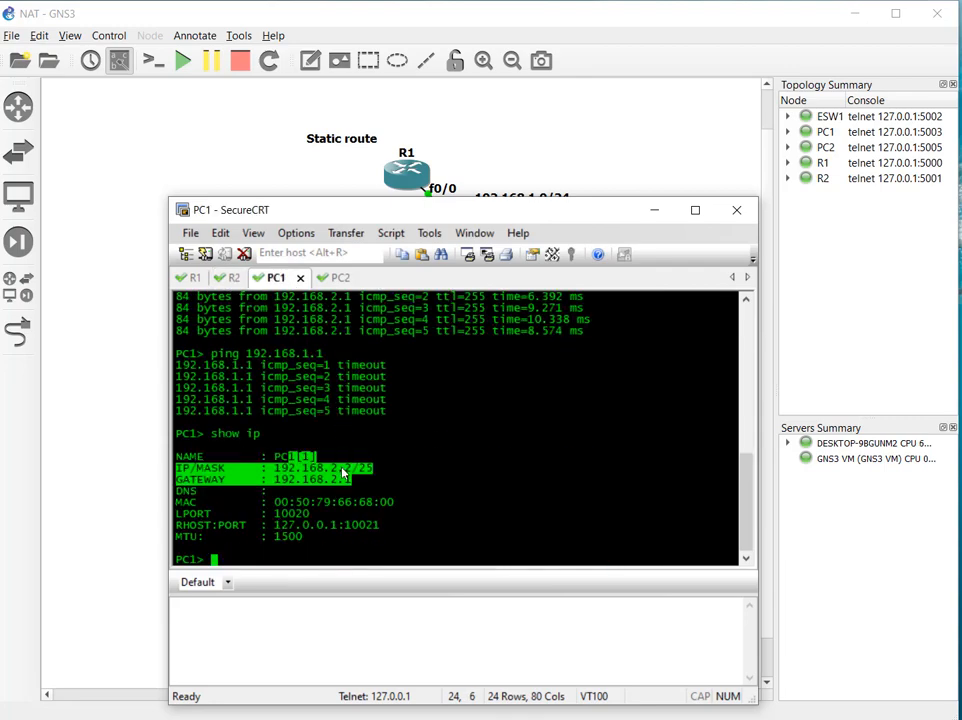
{"action": "left_click", "coordinate": [228, 280]}
{"action": "key", "text": "BackSpace"}
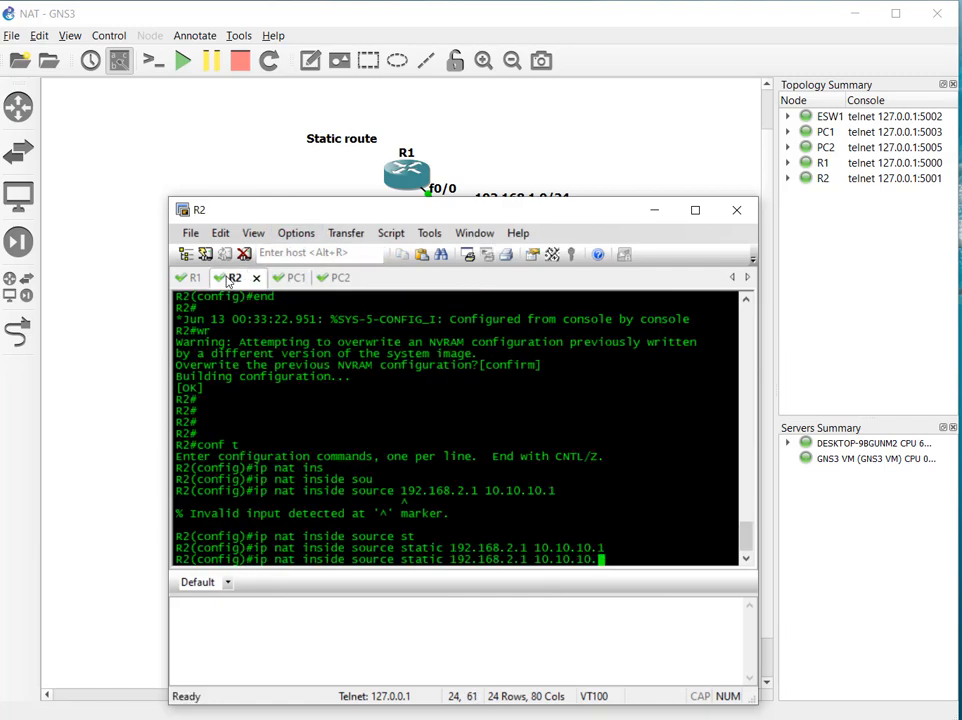
{"action": "type", "text": "2"}
{"action": "key", "text": "Left"}
{"action": "key", "text": "Left"}
{"action": "key", "text": "Left"}
{"action": "key", "text": "Left"}
{"action": "key", "text": "Left"}
{"action": "key", "text": "Left"}
{"action": "key", "text": "Left"}
{"action": "key", "text": "Left"}
{"action": "key", "text": "Left"}
{"action": "key", "text": "Left"}
{"action": "key", "text": "Left"}
{"action": "key", "text": "BackSpace"}
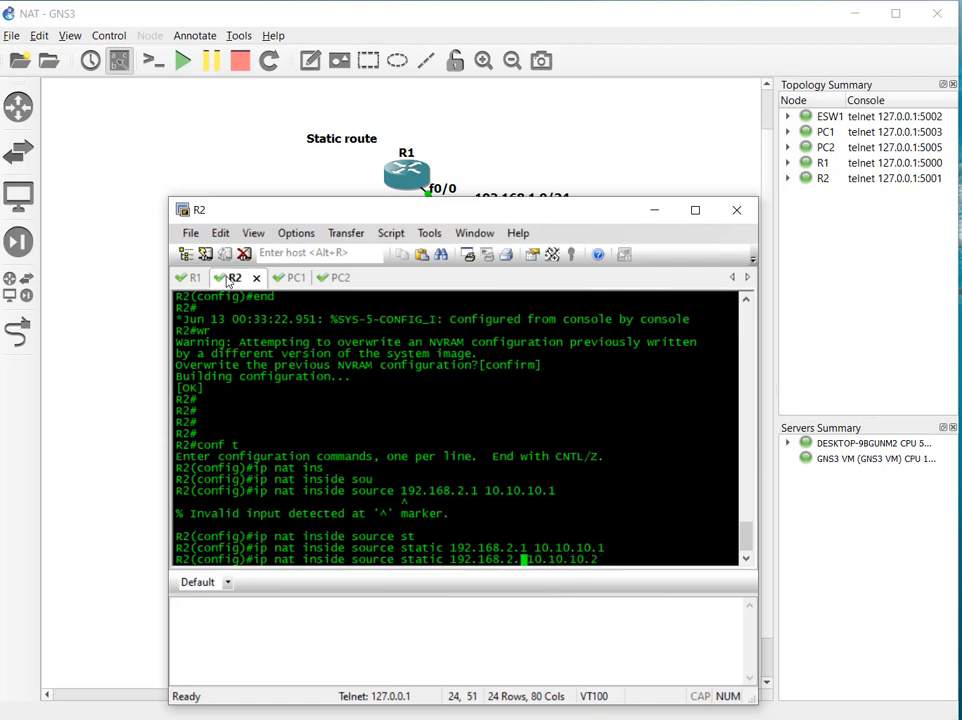
{"action": "type", "text": "2"}
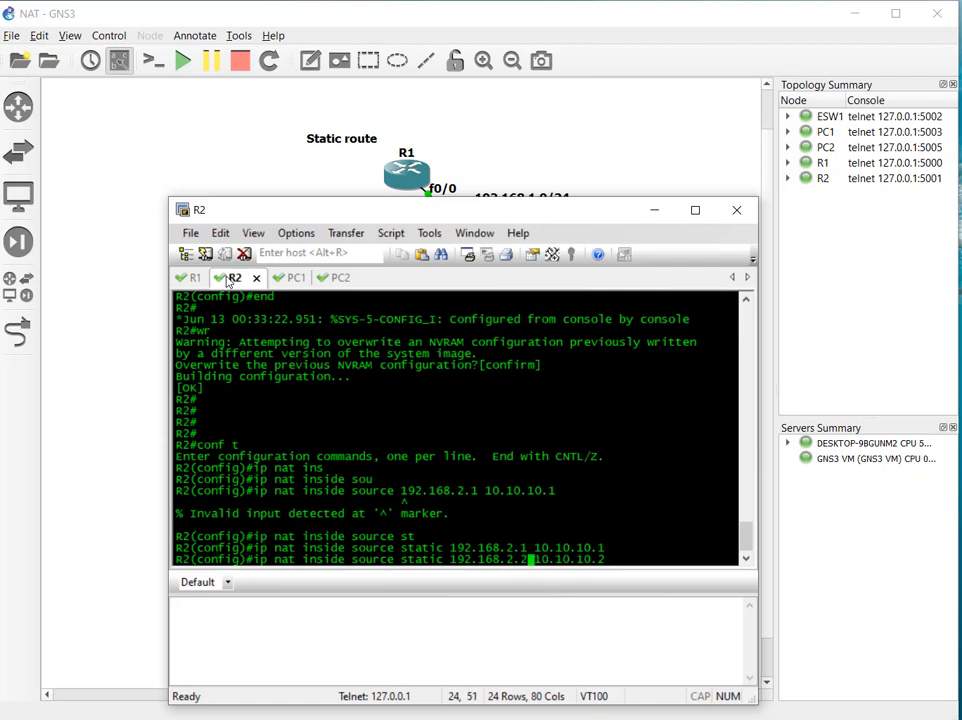
{"action": "key", "text": "Return"}
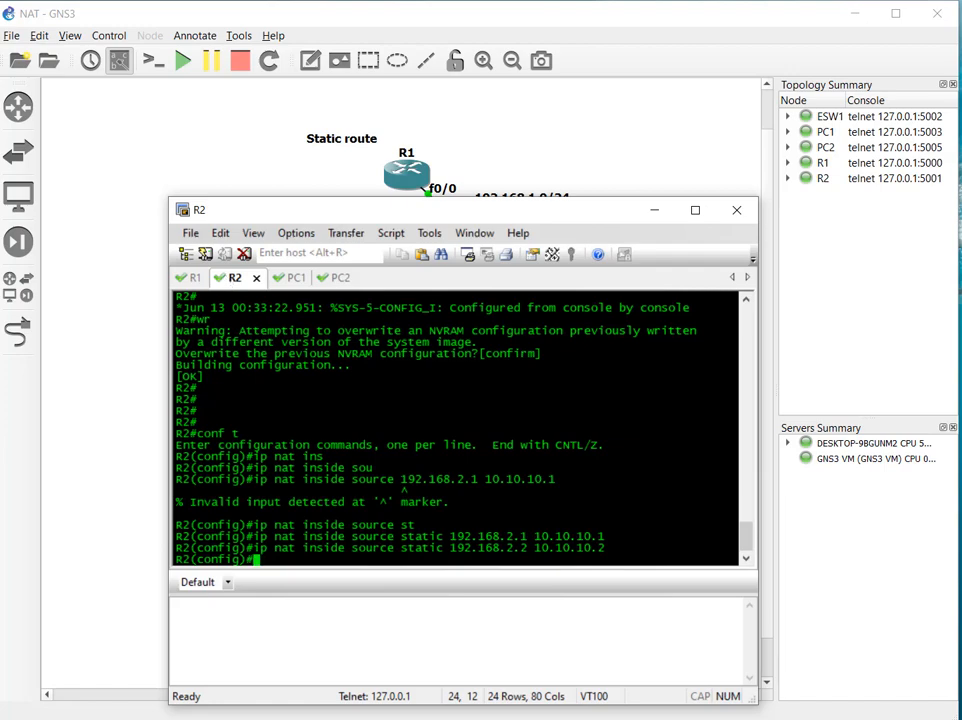
Run show ip on PC2 to check the IP address it needs mapped
{"action": "left_click", "coordinate": [334, 286]}
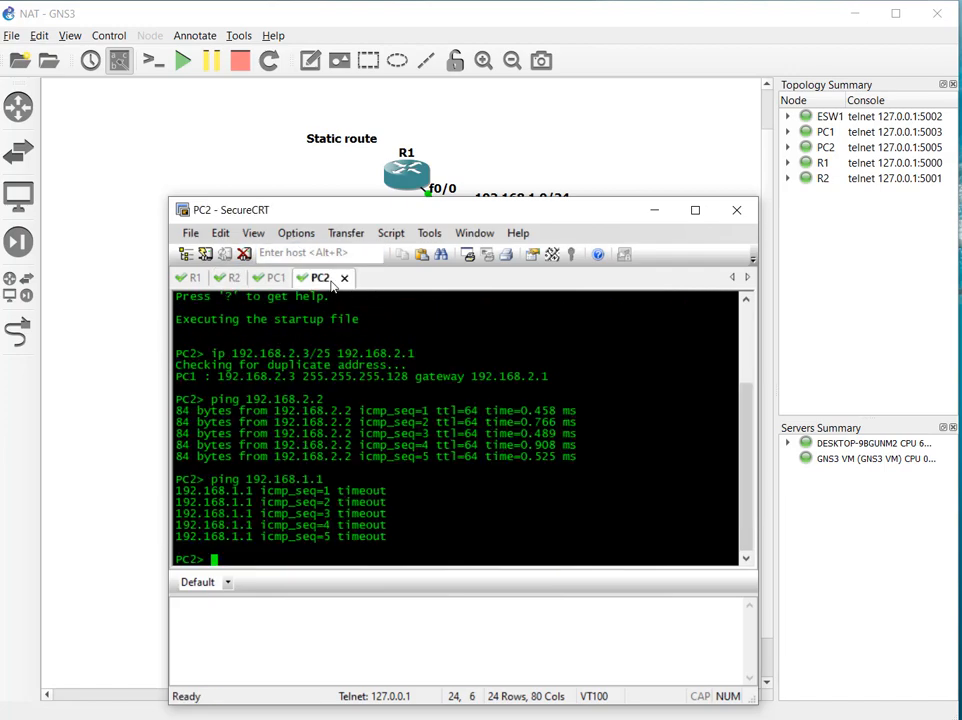
{"action": "type", "text": "show ip"}
{"action": "key", "text": "Return"}
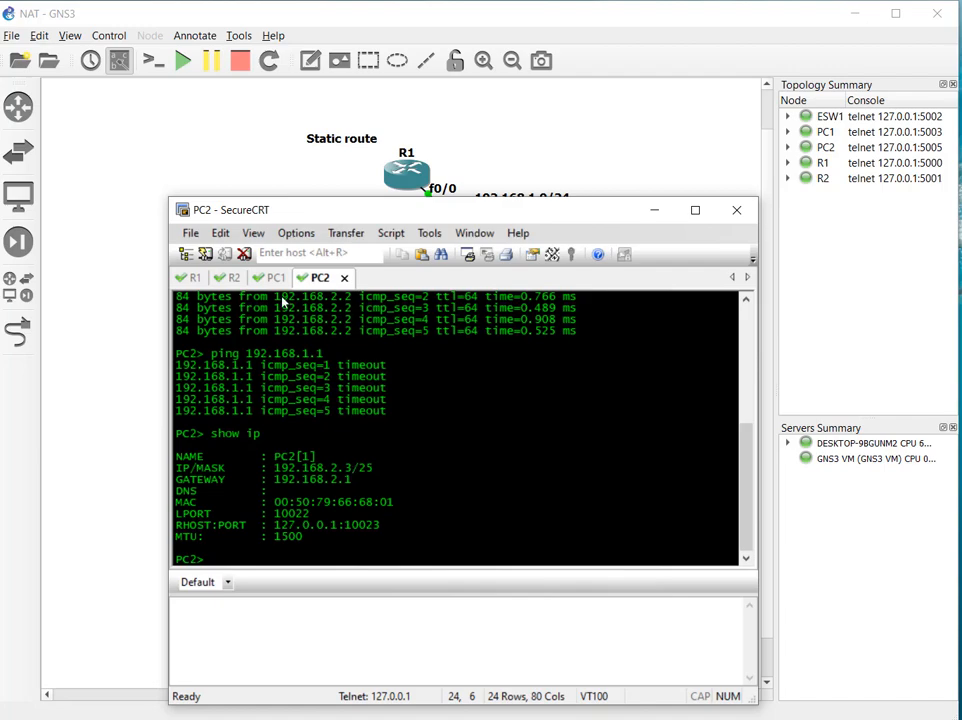
{"action": "left_click", "coordinate": [230, 280]}
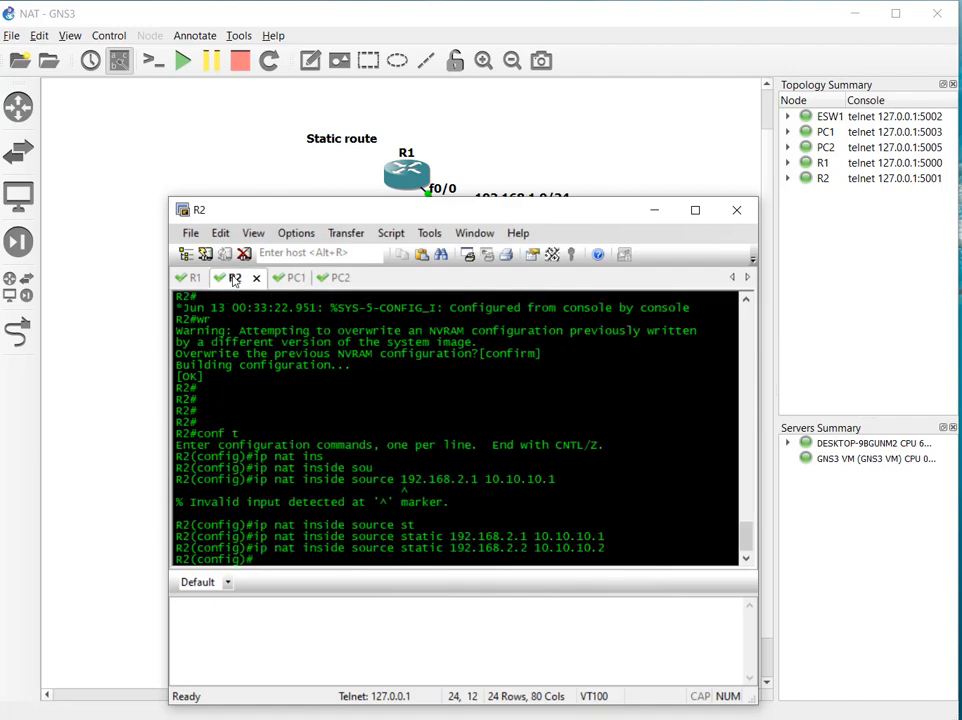
{"action": "left_click", "coordinate": [337, 279]}
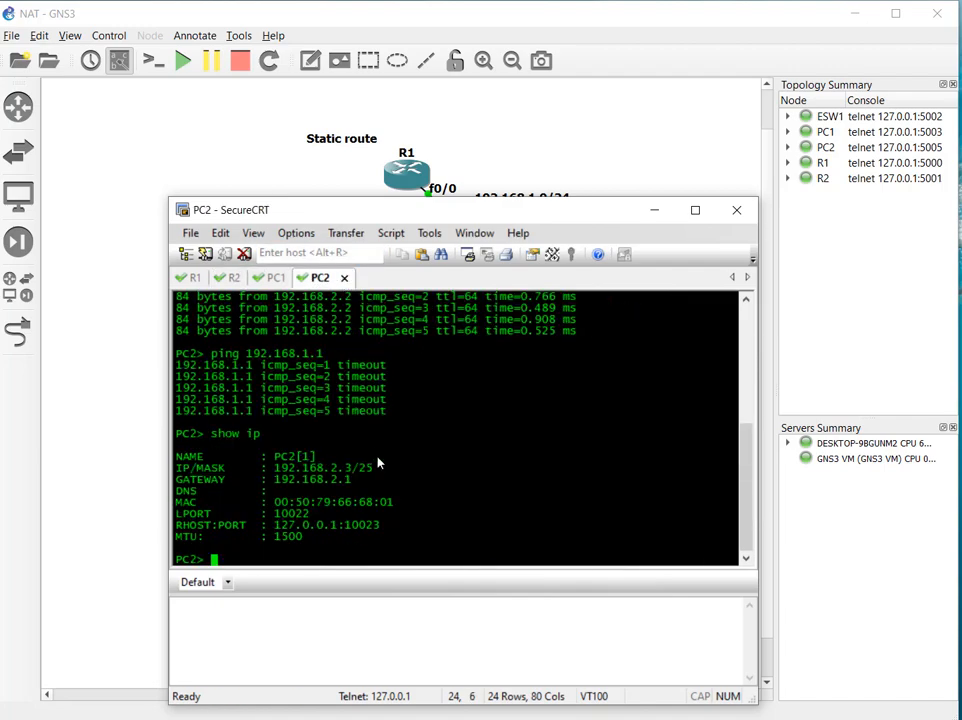
{"action": "left_click_drag", "start_coordinate": [378, 466], "coordinate": [283, 470]}
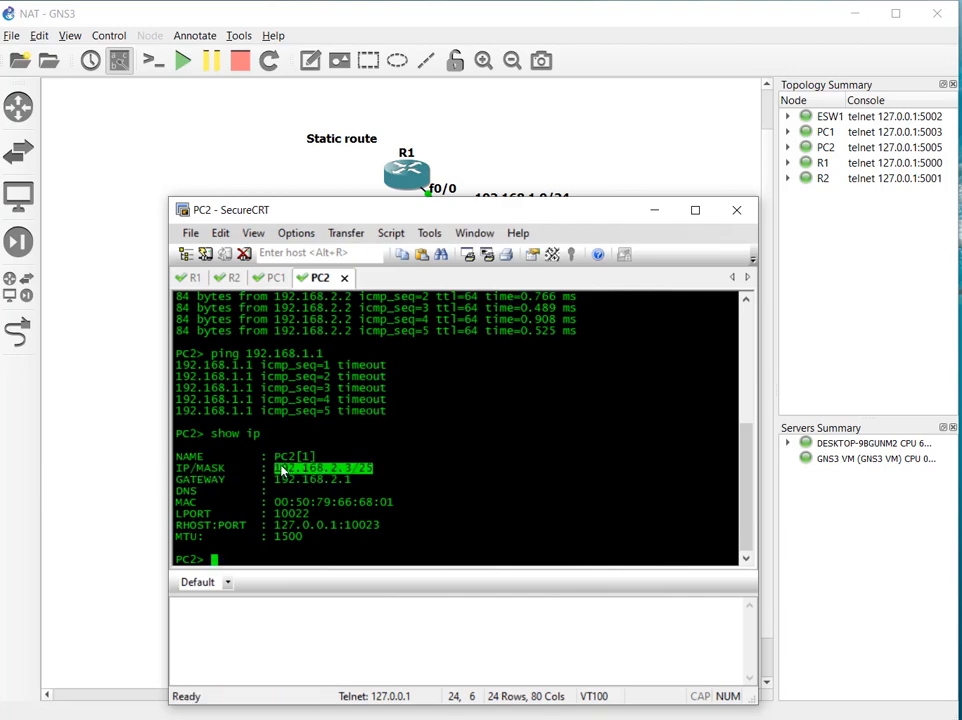
On R2, edit the previous NAT command into ip nat inside source static 192.168.2.3 10.10.10.3 for PC2
{"action": "left_click", "coordinate": [232, 280]}
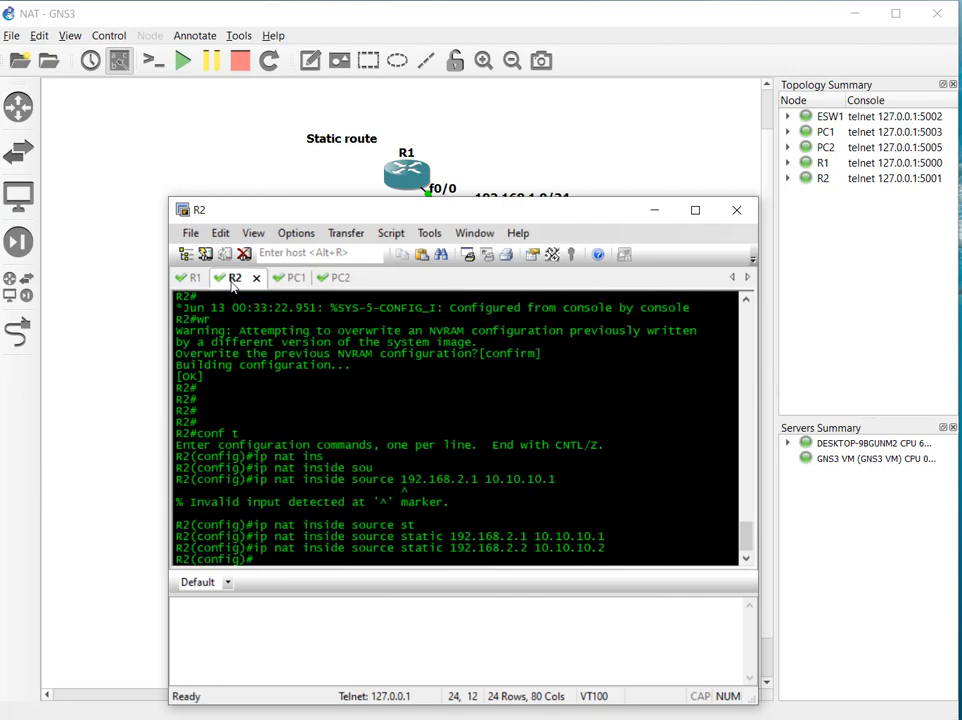
{"action": "key", "text": "Up"}
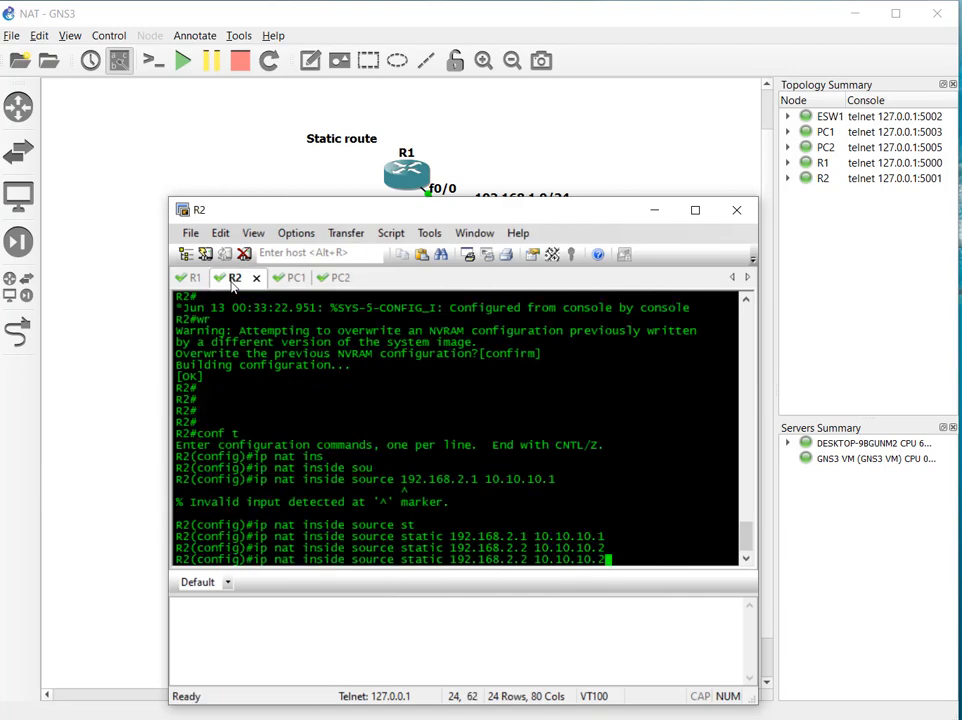
{"action": "key", "text": "BackSpace"}
{"action": "type", "text": "3"}
{"action": "key", "text": "Left"}
{"action": "key", "text": "Left"}
{"action": "key", "text": "Left"}
{"action": "key", "text": "Left"}
{"action": "key", "text": "Left"}
{"action": "key", "text": "Left"}
{"action": "key", "text": "Left"}
{"action": "key", "text": "Left"}
{"action": "key", "text": "Left"}
{"action": "key", "text": "Left"}
{"action": "key", "text": "Left"}
{"action": "key", "text": "BackSpace"}
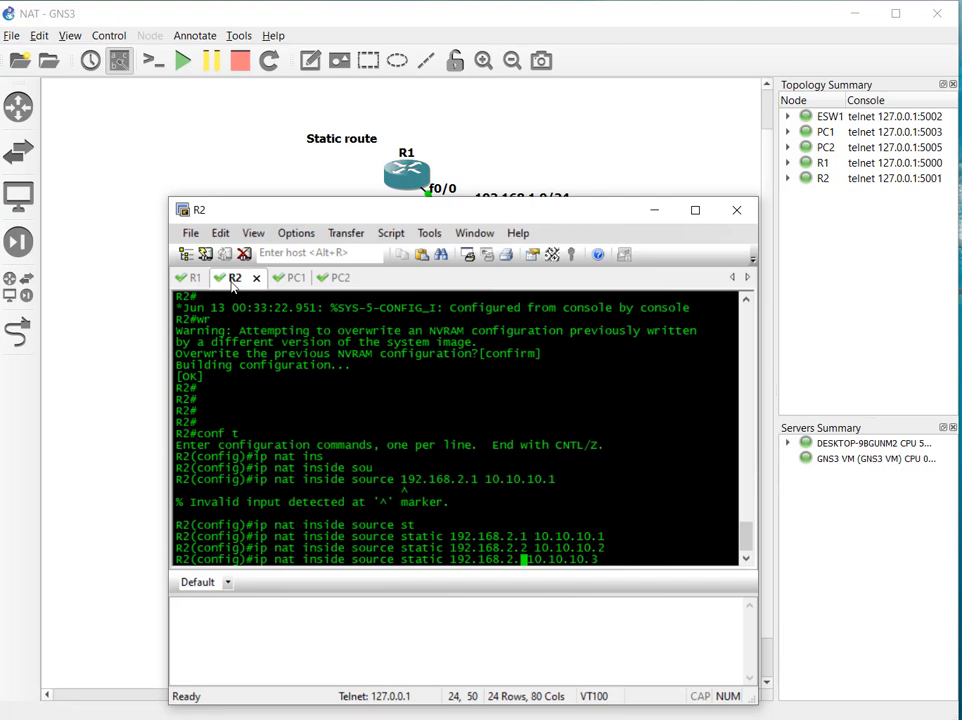
{"action": "type", "text": "3"}
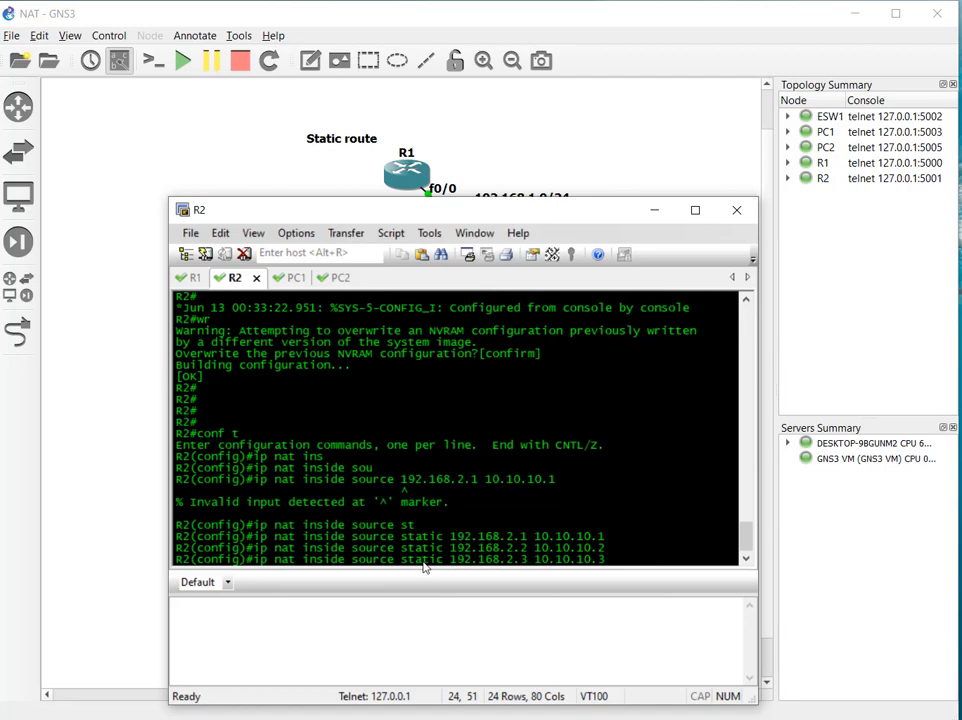
Compare the inside address 192.168.2.3 with its translated address 10.10.10.3 in R2's pending command, and view the topology
{"action": "left_click_drag", "start_coordinate": [447, 566], "coordinate": [533, 573]}
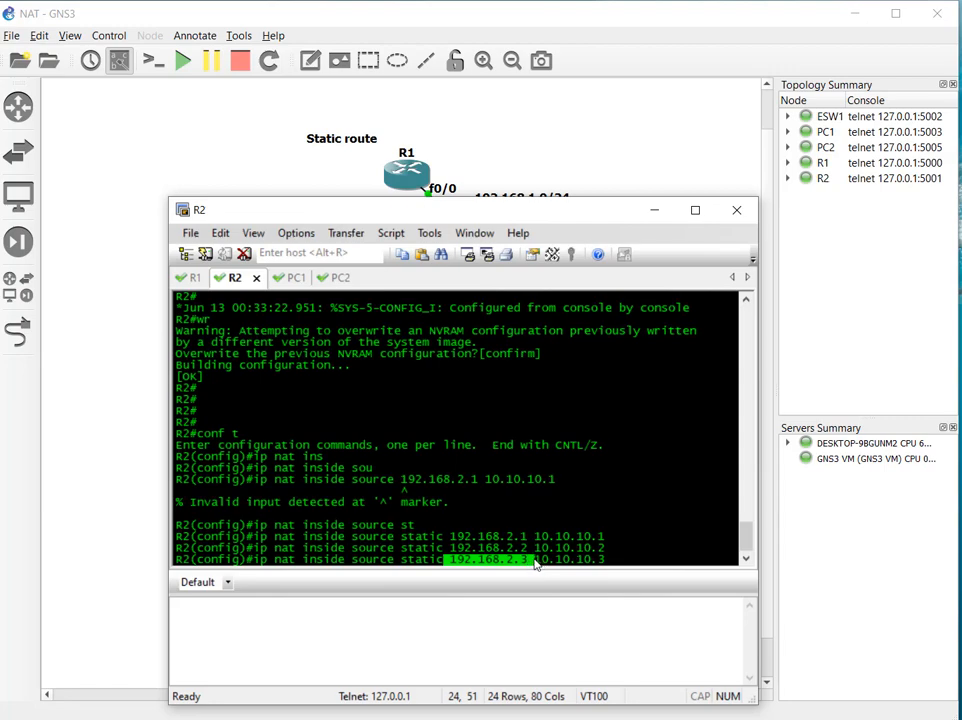
{"action": "left_click_drag", "start_coordinate": [535, 566], "coordinate": [617, 572]}
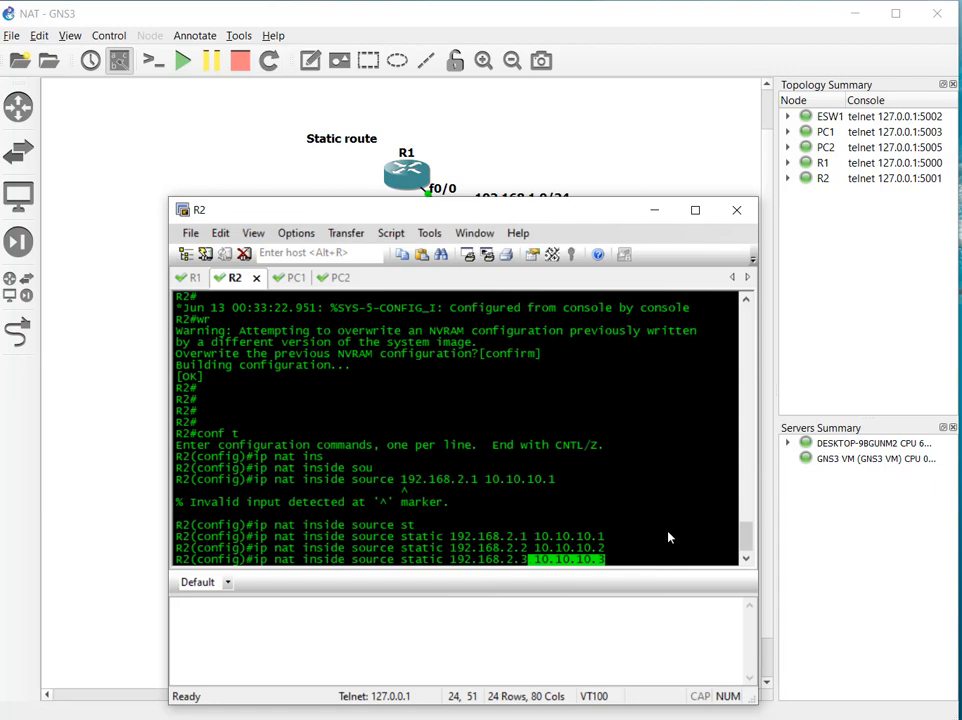
{"action": "left_click", "coordinate": [650, 552]}
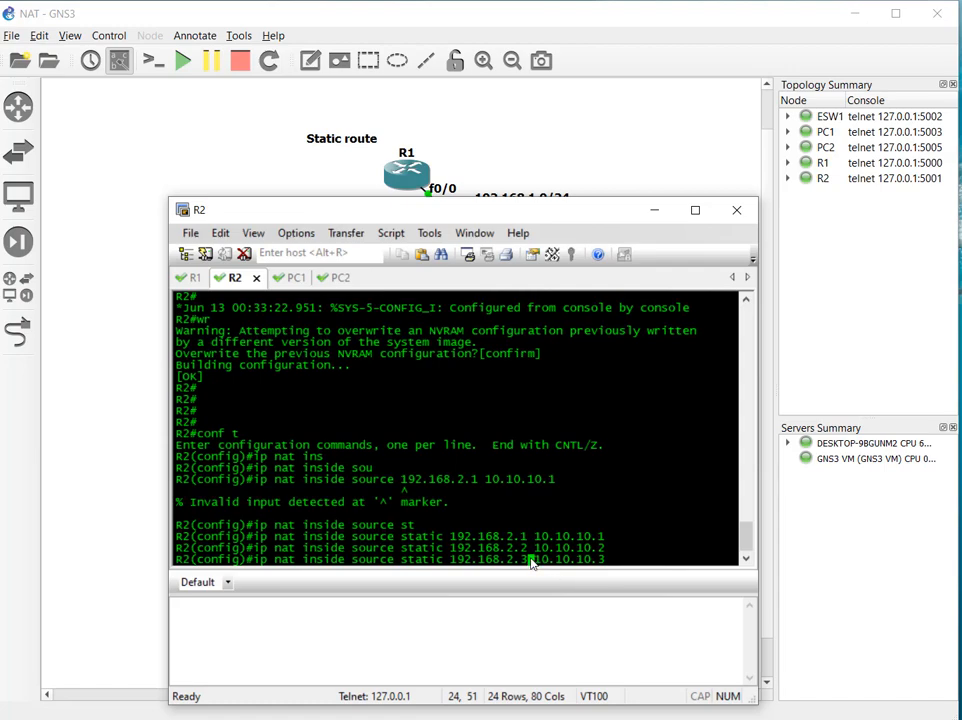
{"action": "left_click_drag", "start_coordinate": [531, 562], "coordinate": [450, 568]}
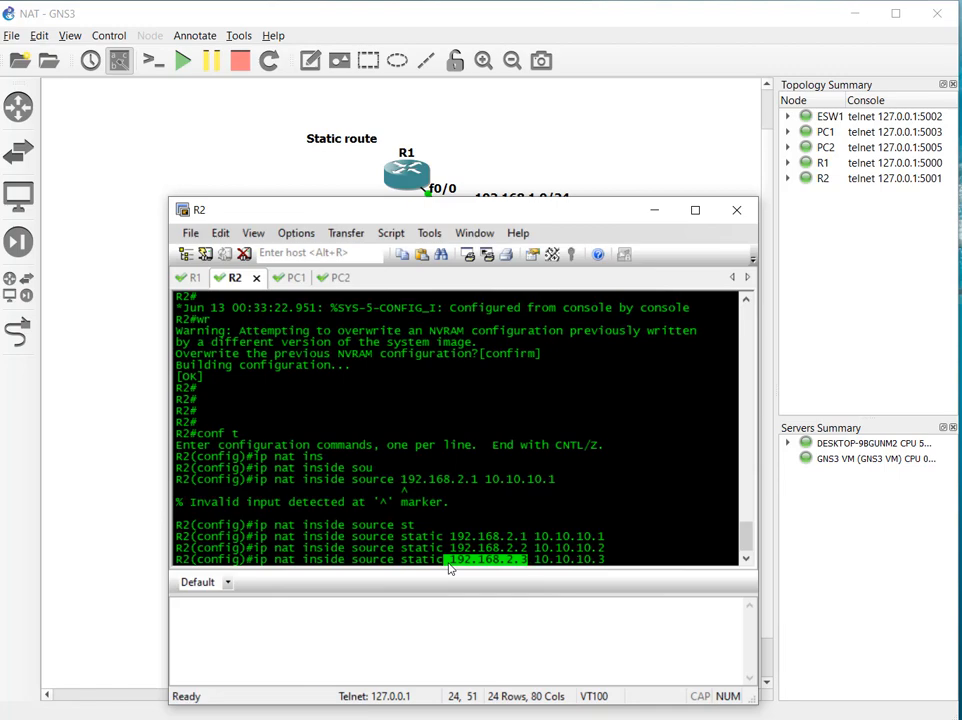
{"action": "left_click_drag", "start_coordinate": [614, 564], "coordinate": [451, 569]}
{"action": "left_click_drag", "start_coordinate": [631, 565], "coordinate": [535, 569]}
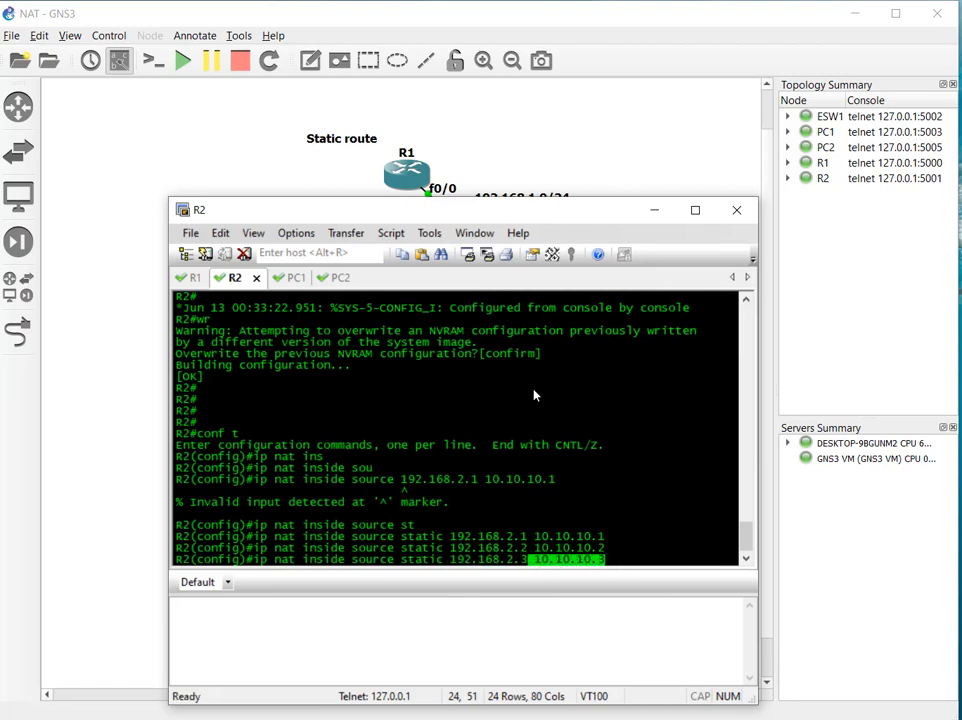
{"action": "left_click", "coordinate": [554, 127]}
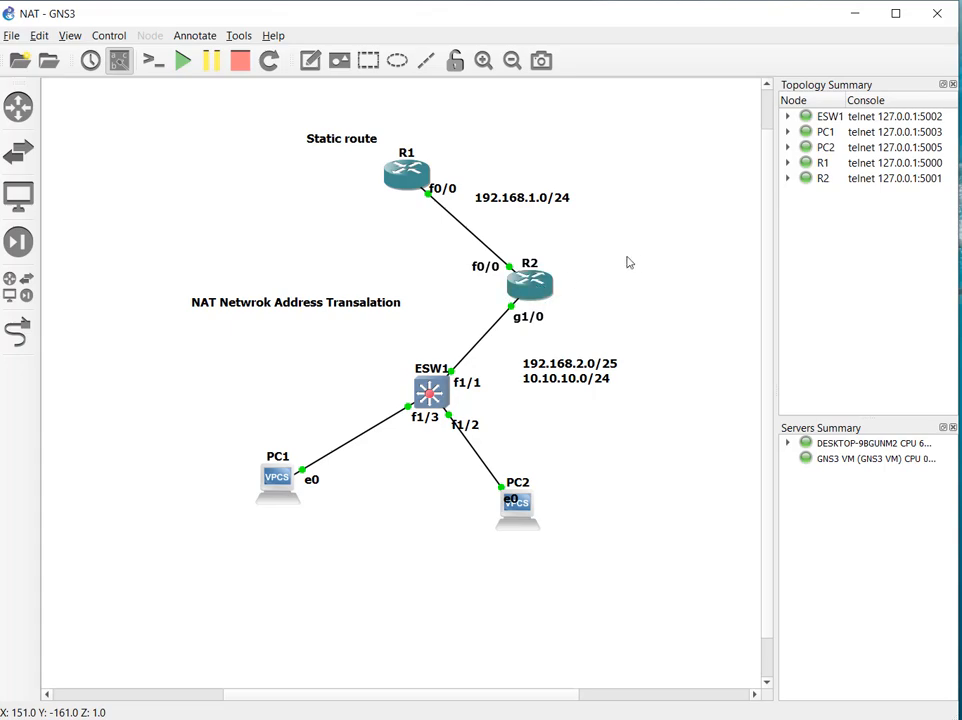
Return to R2's console and run the pending static NAT command for PC2
{"action": "mouse_move", "coordinate": [612, 718]}
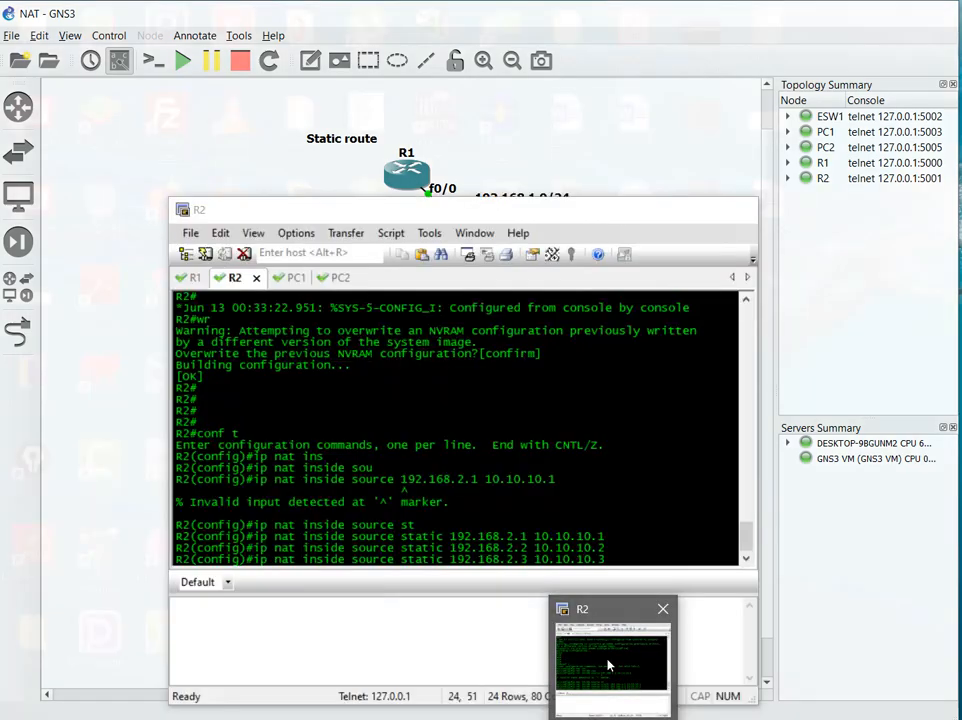
{"action": "left_click", "coordinate": [609, 665]}
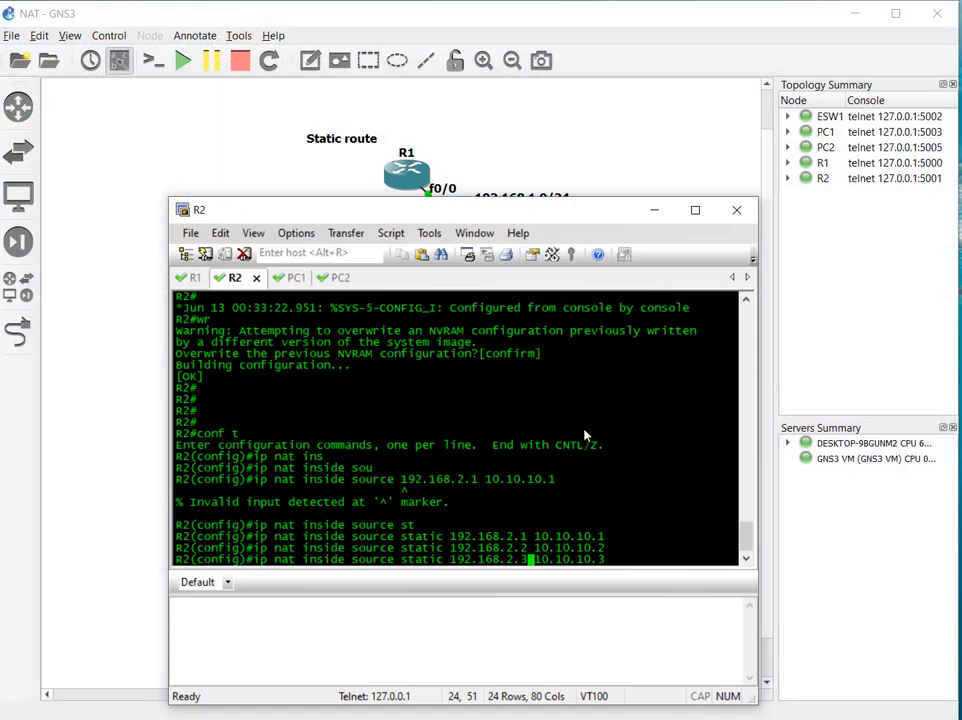
{"action": "key", "text": "Return"}
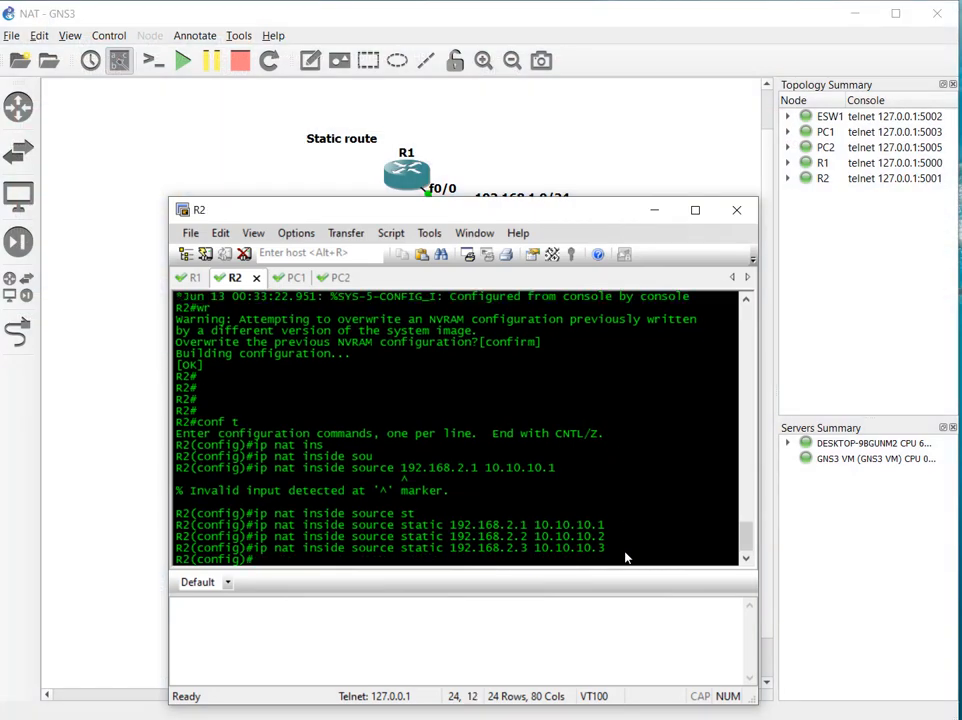
Review the inside and translated address pairs in R2's three static NAT commands
{"action": "left_click_drag", "start_coordinate": [610, 526], "coordinate": [492, 526]}
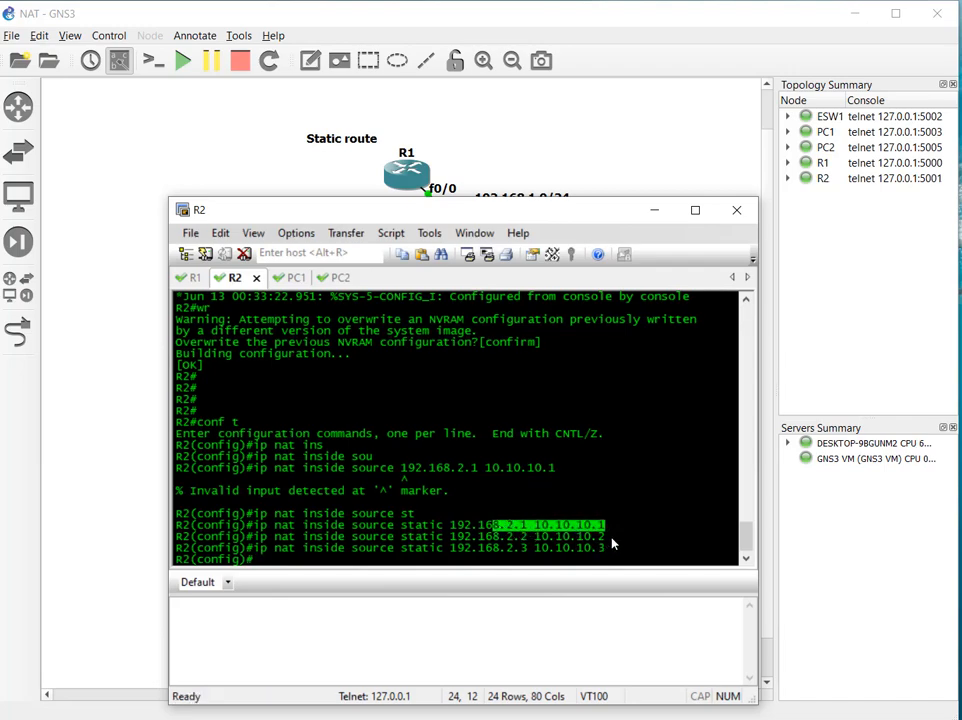
{"action": "left_click_drag", "start_coordinate": [610, 538], "coordinate": [510, 543]}
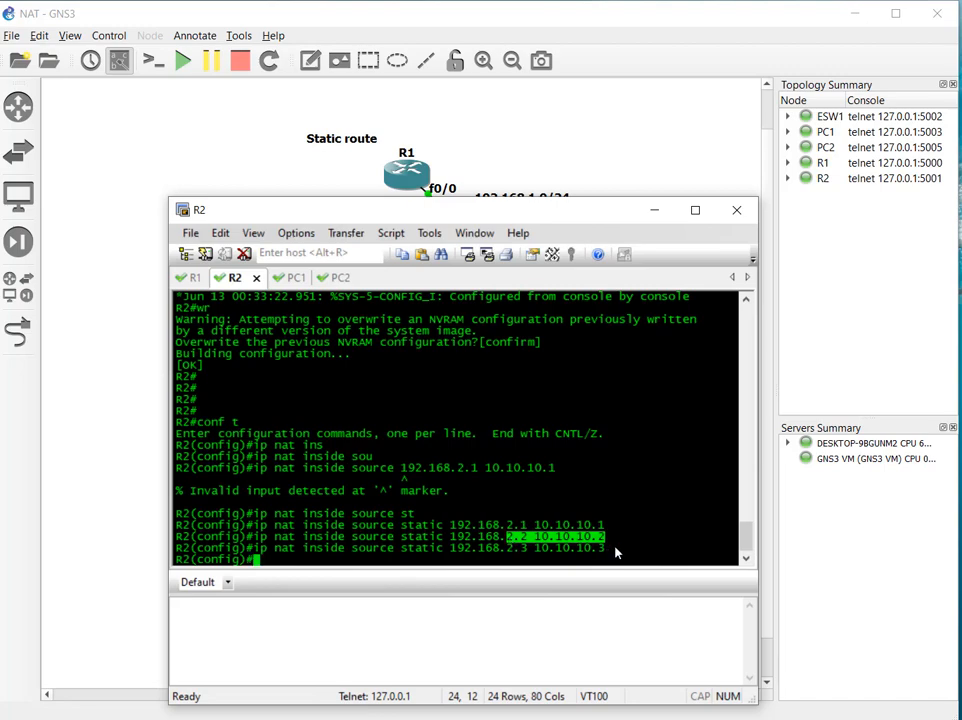
{"action": "left_click_drag", "start_coordinate": [618, 550], "coordinate": [484, 550]}
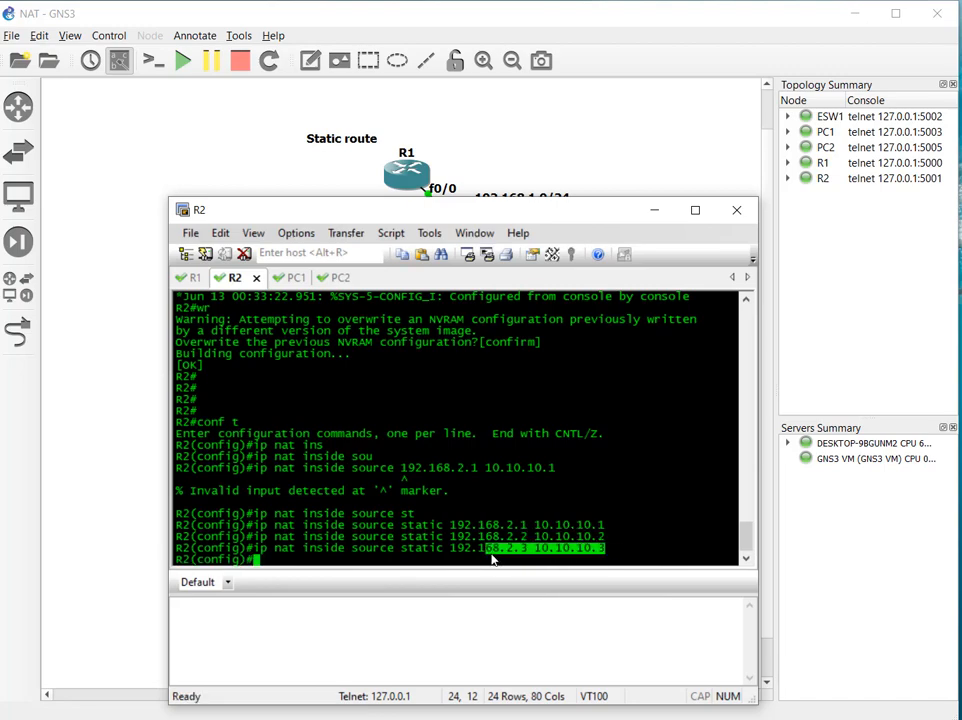
{"action": "left_click", "coordinate": [650, 545]}
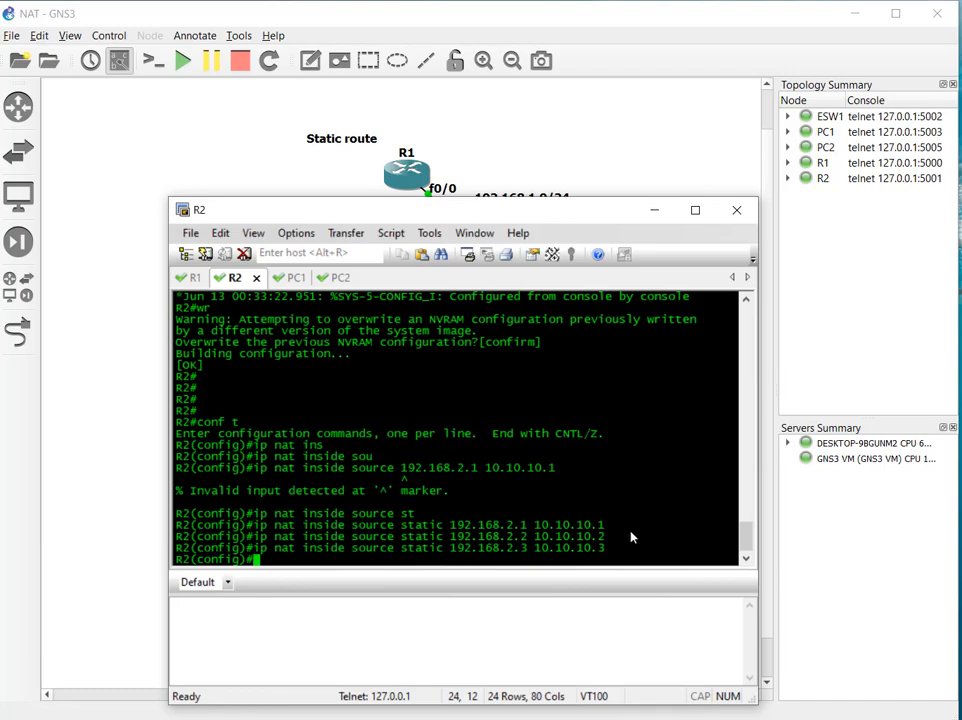
{"action": "left_click_drag", "start_coordinate": [612, 551], "coordinate": [456, 527]}
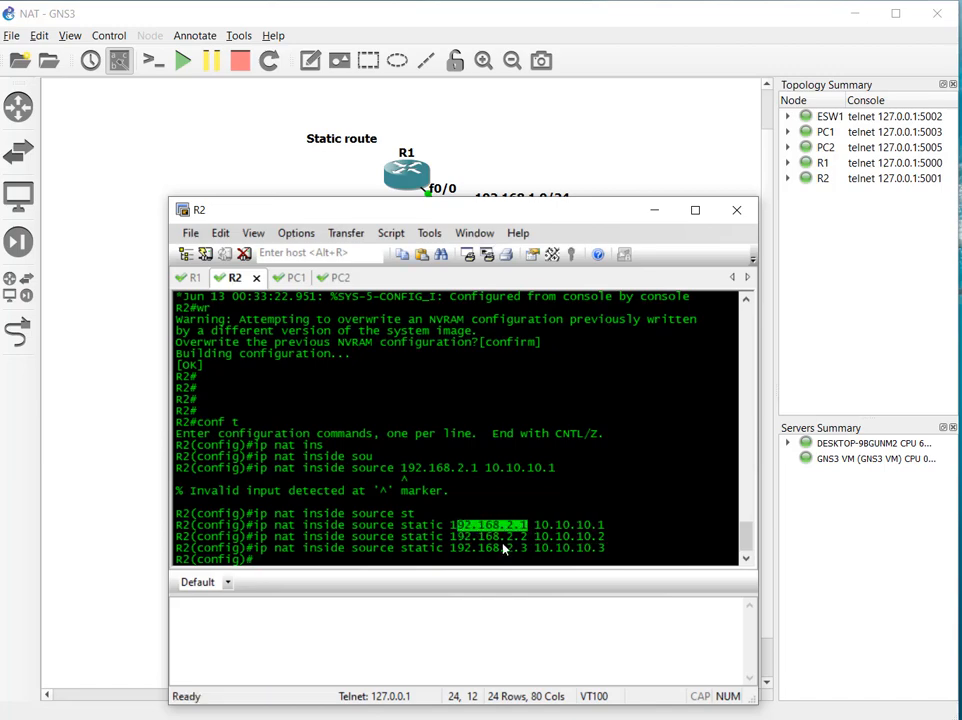
{"action": "left_click_drag", "start_coordinate": [535, 540], "coordinate": [457, 541]}
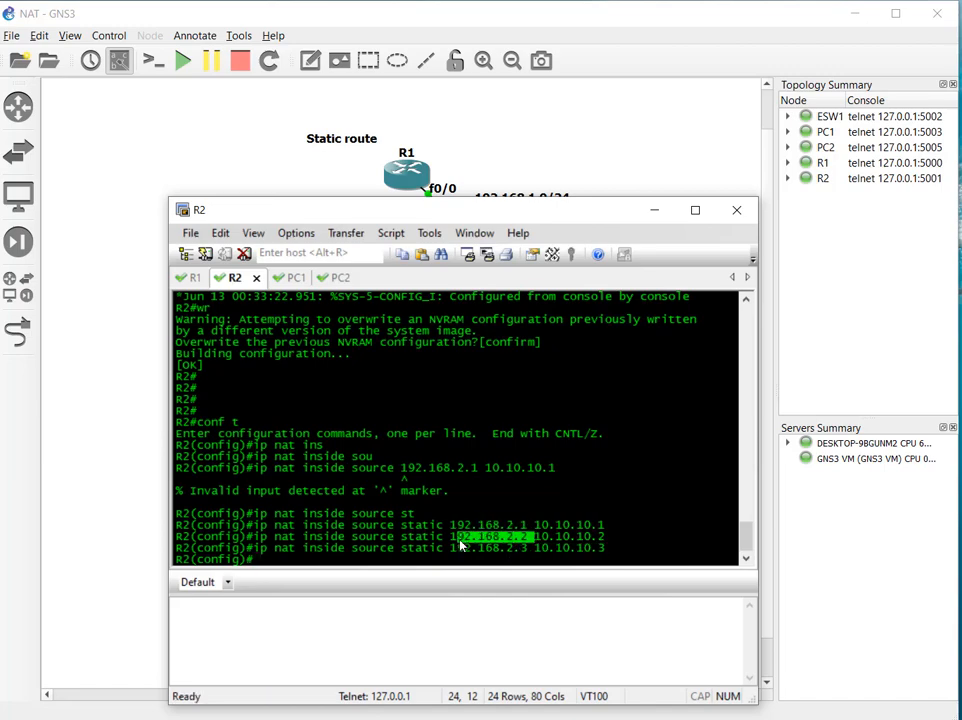
{"action": "left_click_drag", "start_coordinate": [536, 545], "coordinate": [611, 543]}
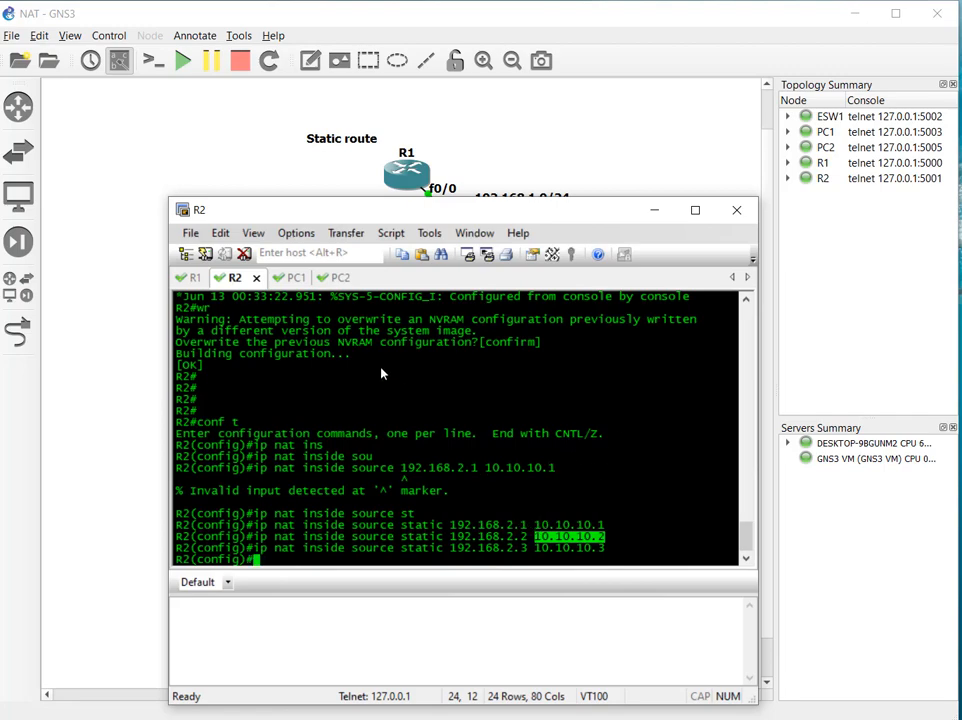
Test the translation from R1 by pinging 10.10.10.1 twice, comparing with the earlier ping result
{"action": "left_click", "coordinate": [193, 278]}
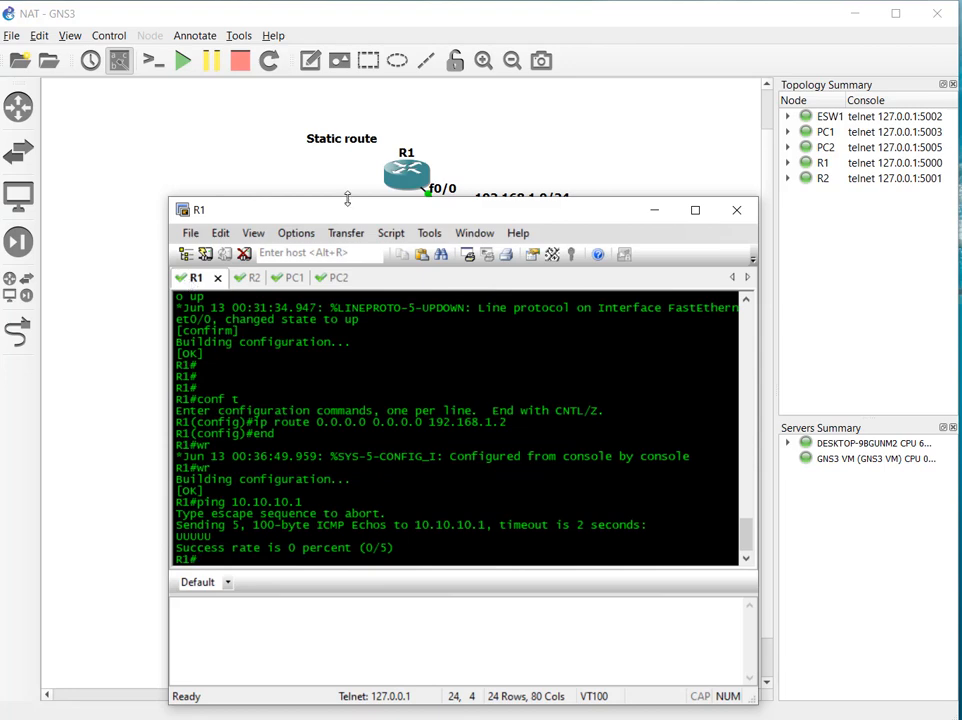
{"action": "key", "text": "Up"}
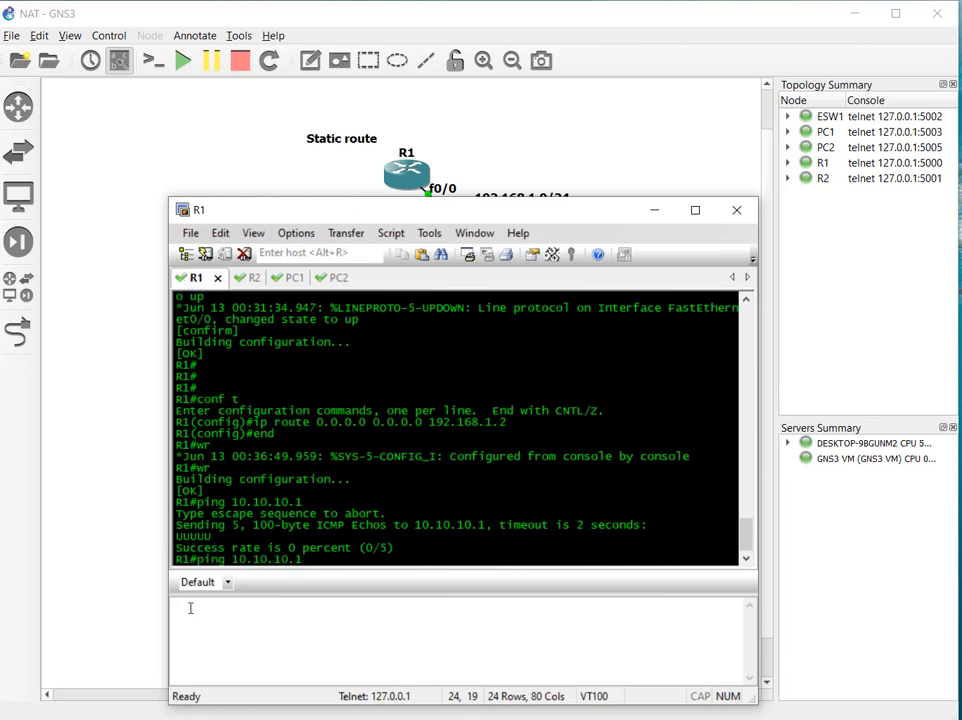
{"action": "double_click", "coordinate": [220, 539]}
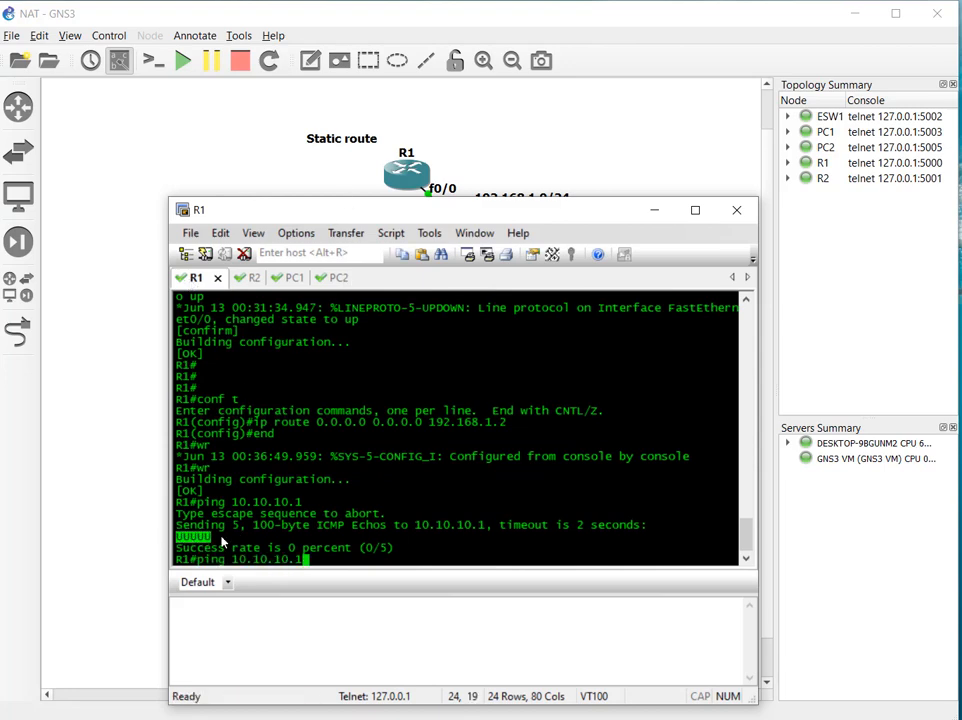
{"action": "left_click", "coordinate": [308, 519]}
{"action": "key", "text": "Return"}
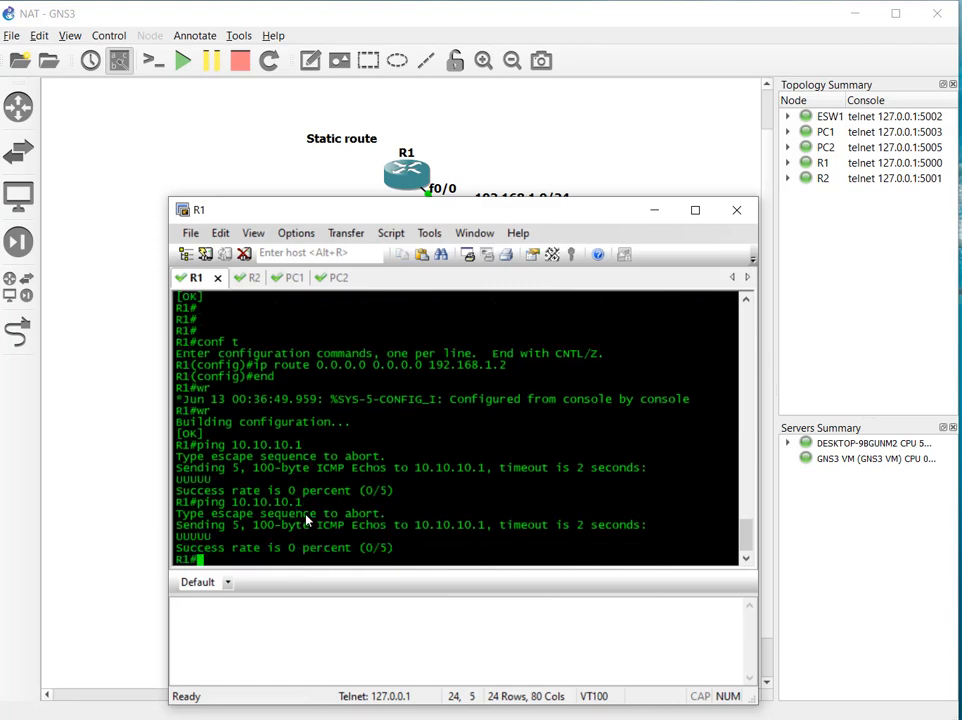
{"action": "type", "text": "ping 10.10.10.1"}
{"action": "key", "text": "Return"}
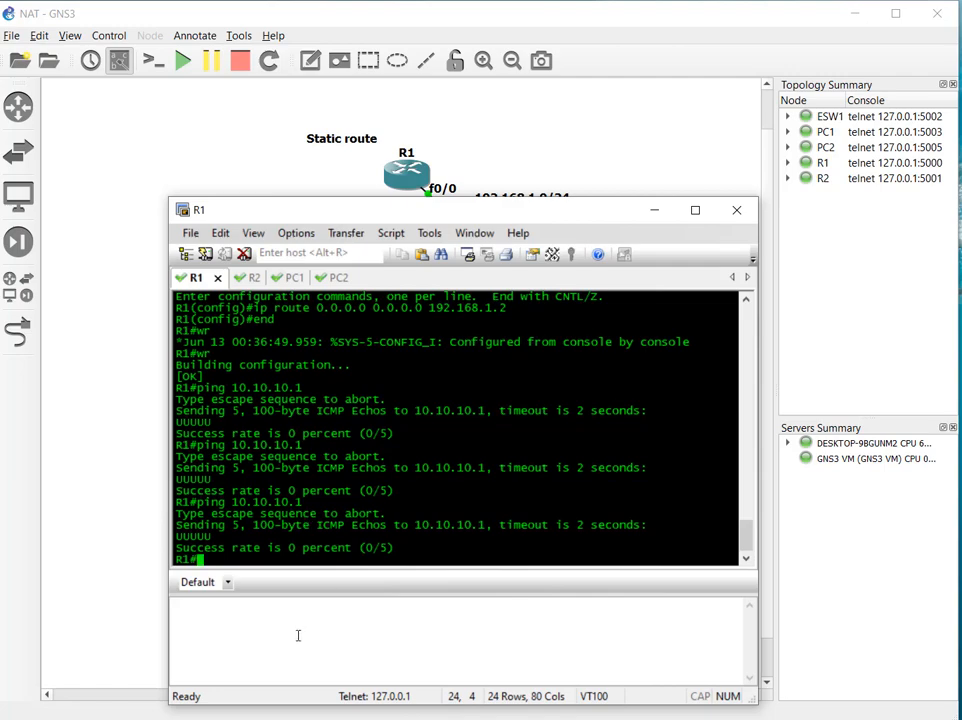
Recheck the static NAT mappings on R2 and view R2's interfaces in the network topology
{"action": "left_click", "coordinate": [245, 279]}
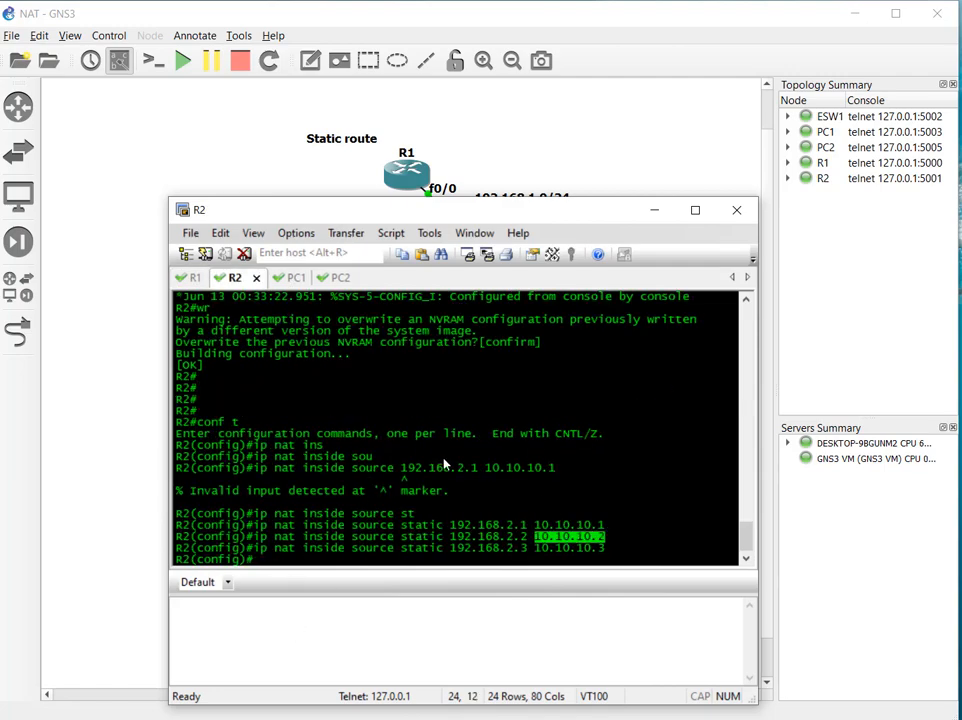
{"action": "left_click", "coordinate": [606, 542]}
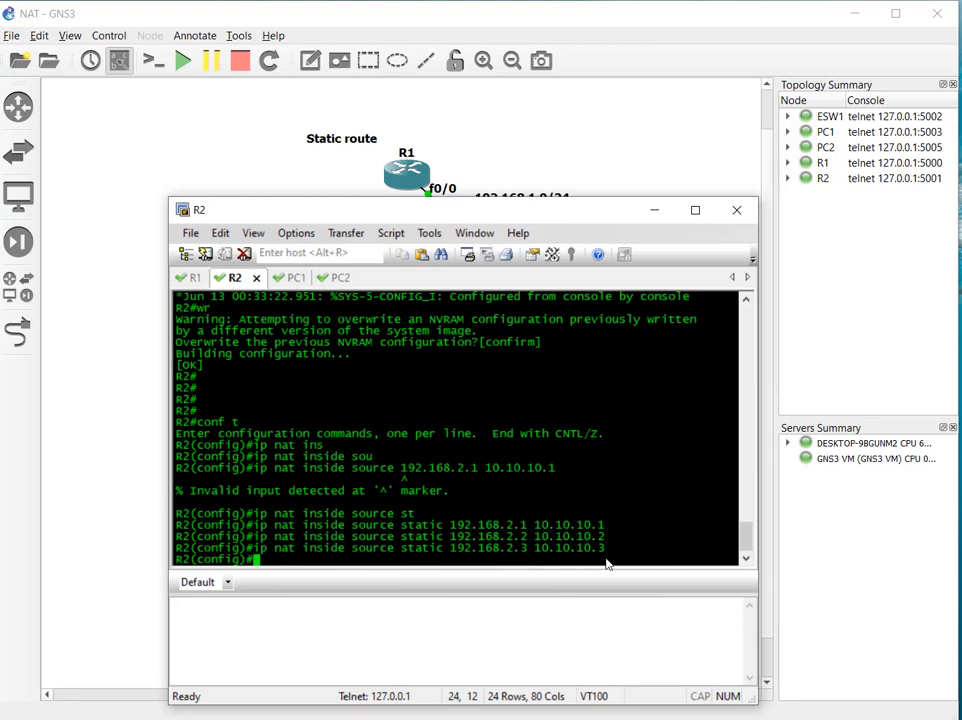
{"action": "left_click_drag", "start_coordinate": [625, 548], "coordinate": [283, 541]}
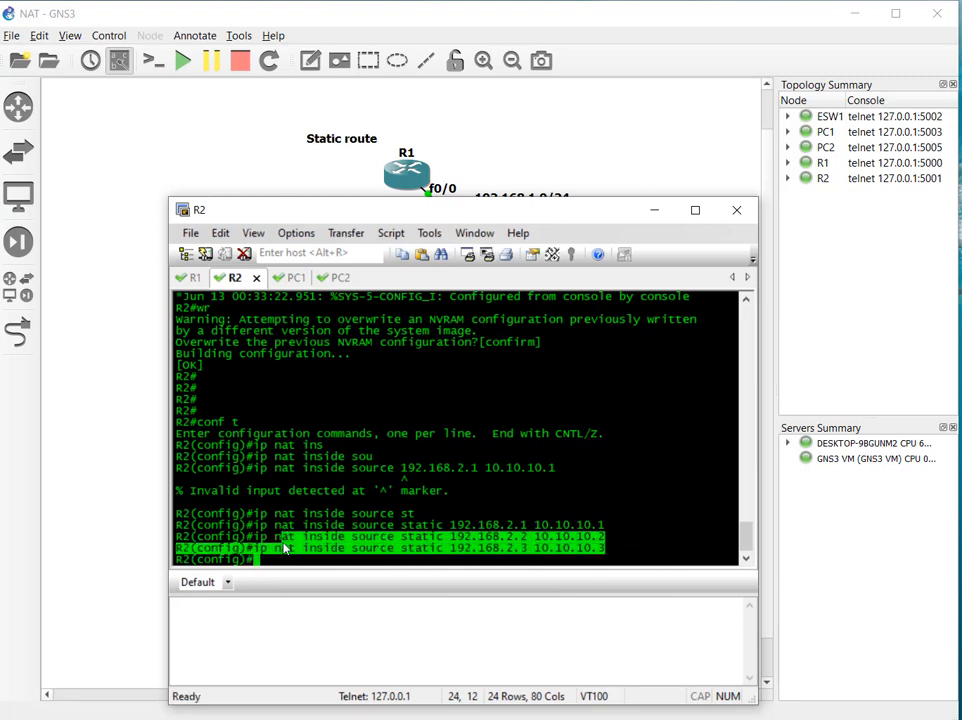
{"action": "left_click", "coordinate": [283, 542]}
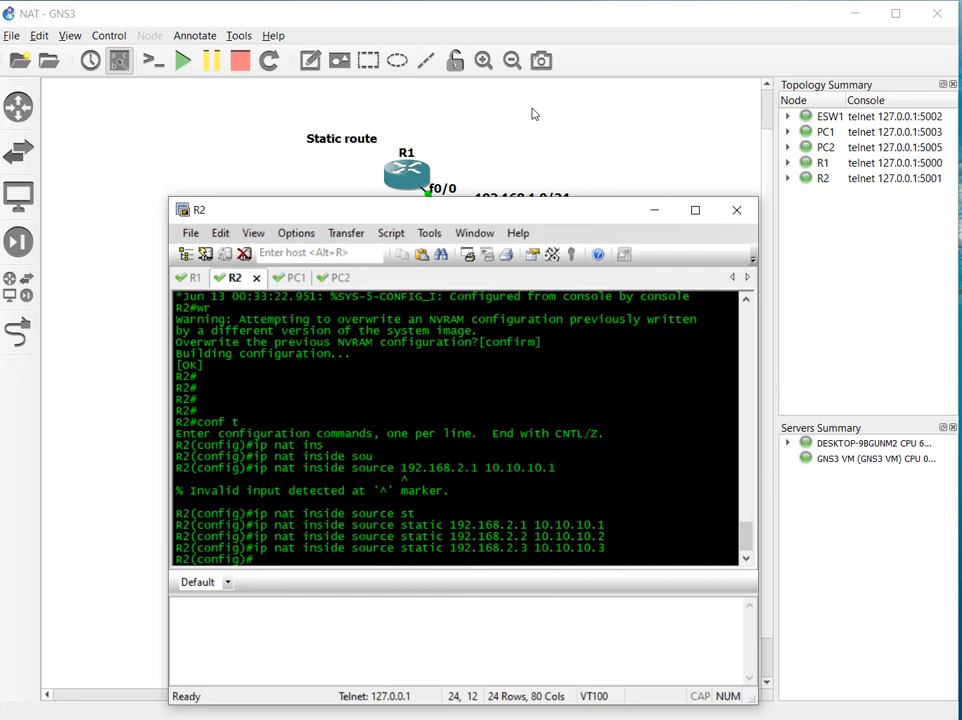
{"action": "left_click", "coordinate": [606, 136]}
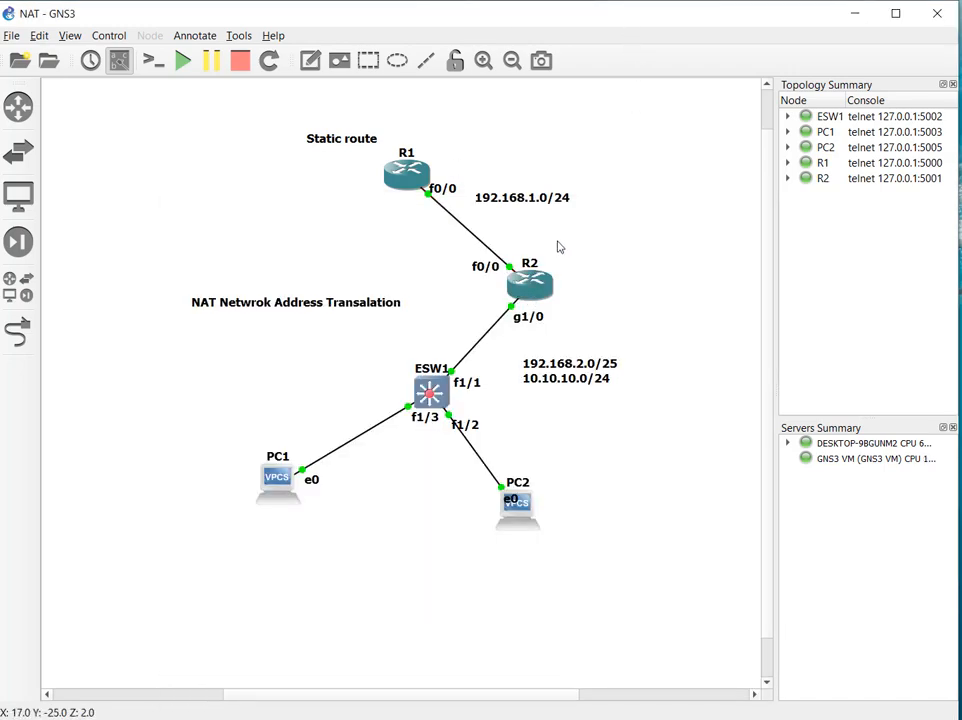
Examine R2's f0/0 and g1/0 interfaces in the topology to identify the outside and inside sides
{"action": "left_click_drag", "start_coordinate": [557, 248], "coordinate": [493, 298]}
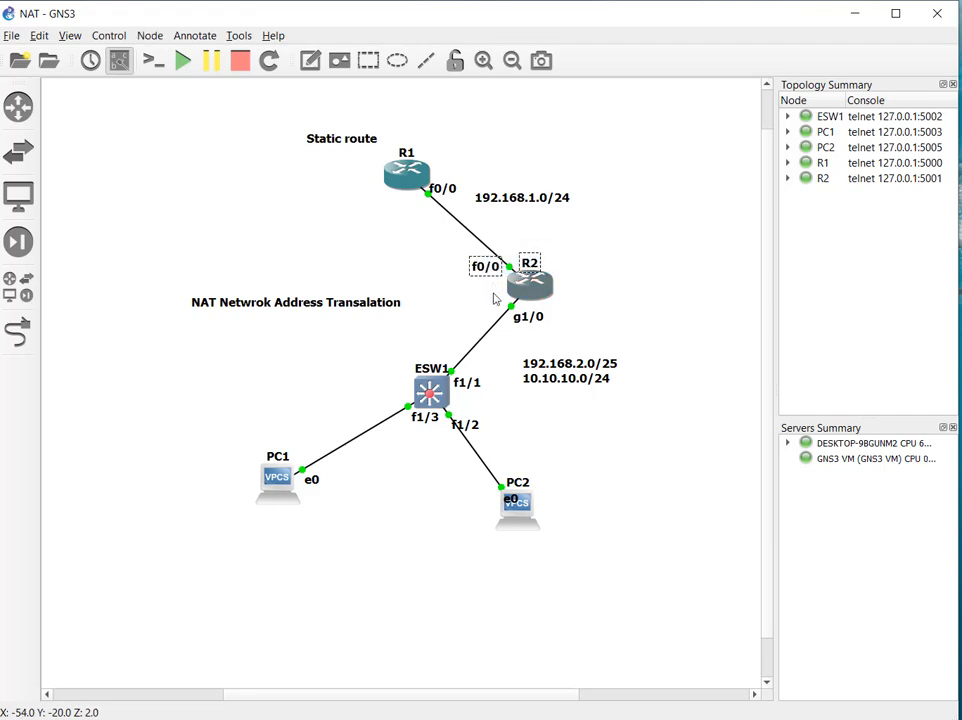
{"action": "left_click", "coordinate": [499, 301]}
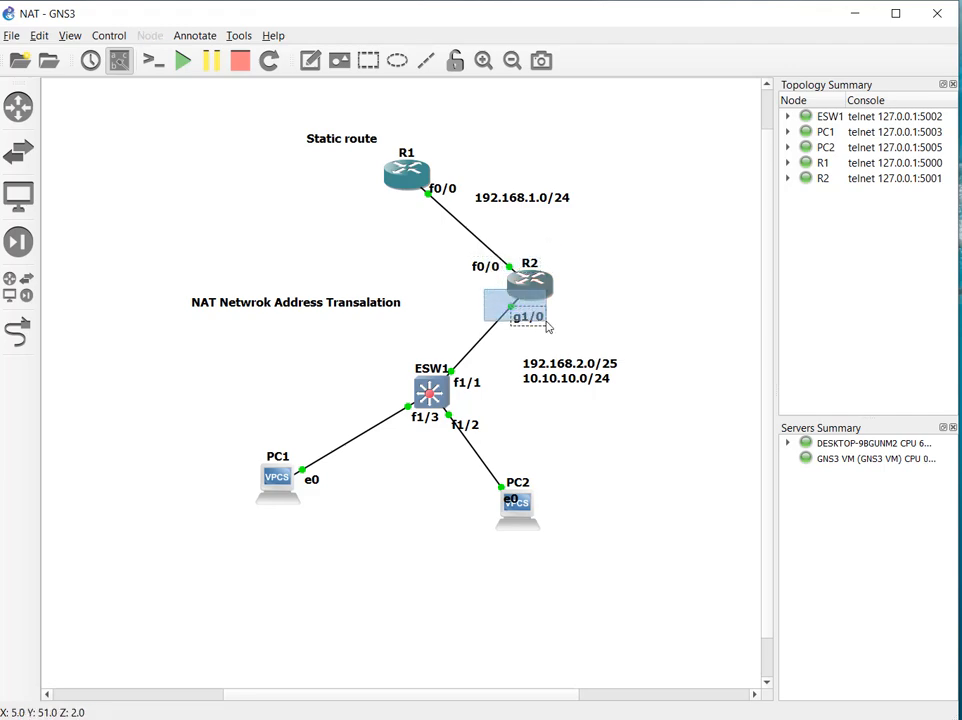
{"action": "left_click_drag", "start_coordinate": [547, 324], "coordinate": [547, 326]}
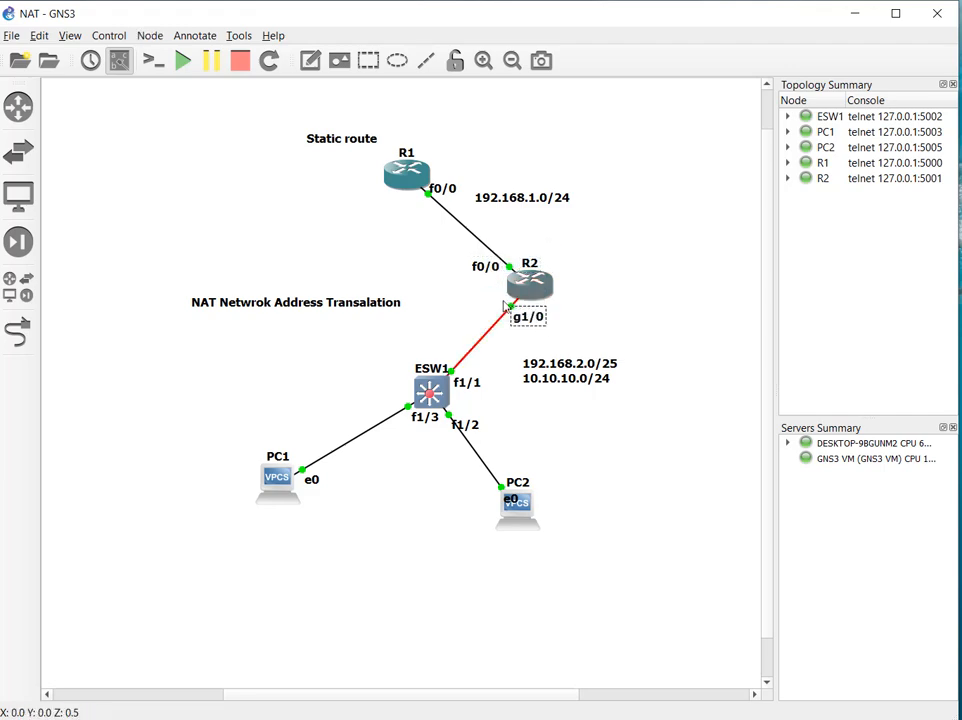
{"action": "left_click_drag", "start_coordinate": [479, 291], "coordinate": [553, 327]}
{"action": "left_click_drag", "start_coordinate": [552, 250], "coordinate": [477, 285]}
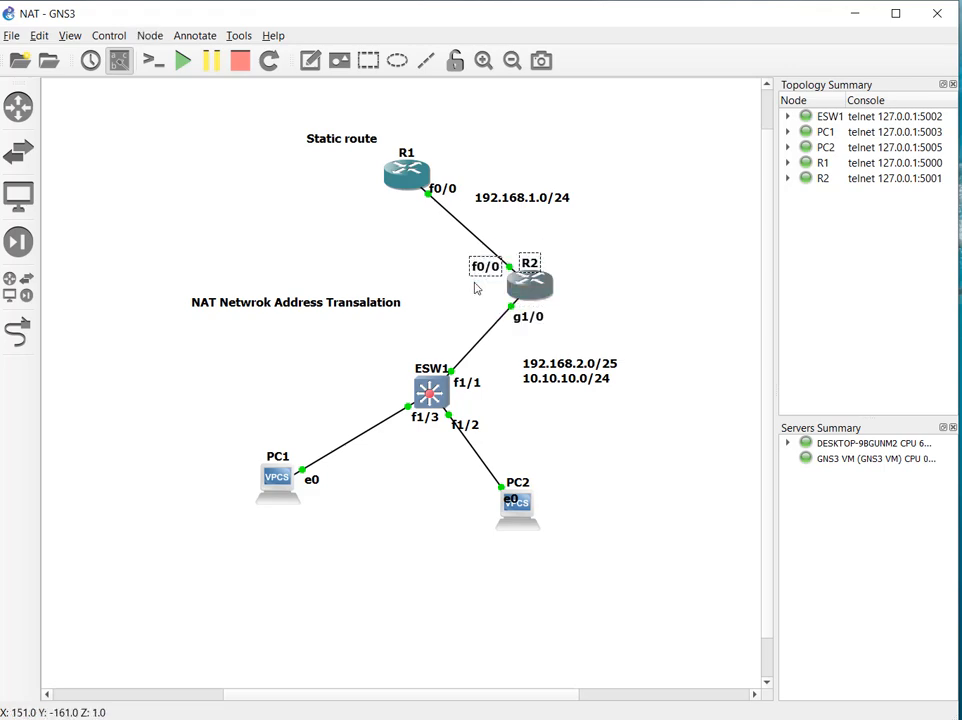
{"action": "left_click", "coordinate": [634, 282]}
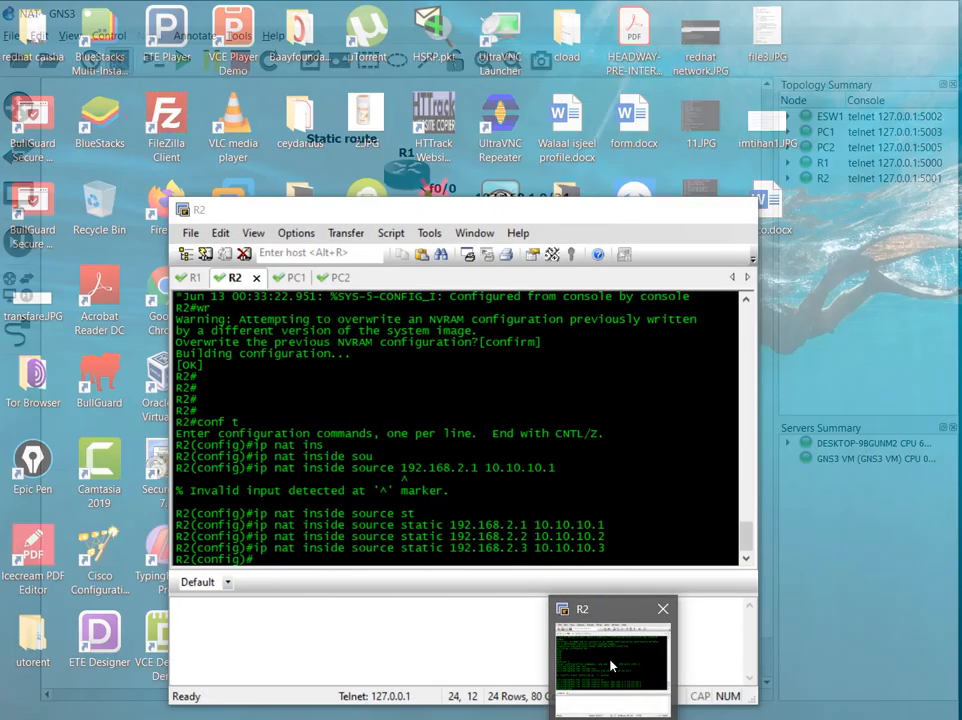
Return to R2's console and enter interface configuration mode for GigabitEthernet 1/0
{"action": "left_click", "coordinate": [614, 670]}
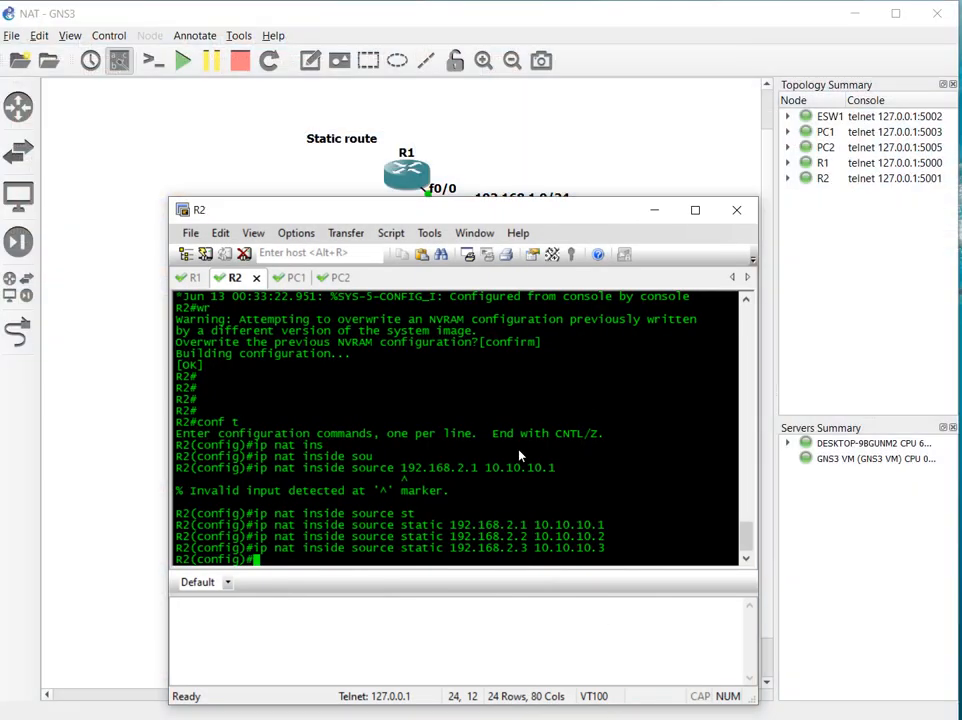
{"action": "type", "text": "int"}
{"action": "key", "text": "Tab"}
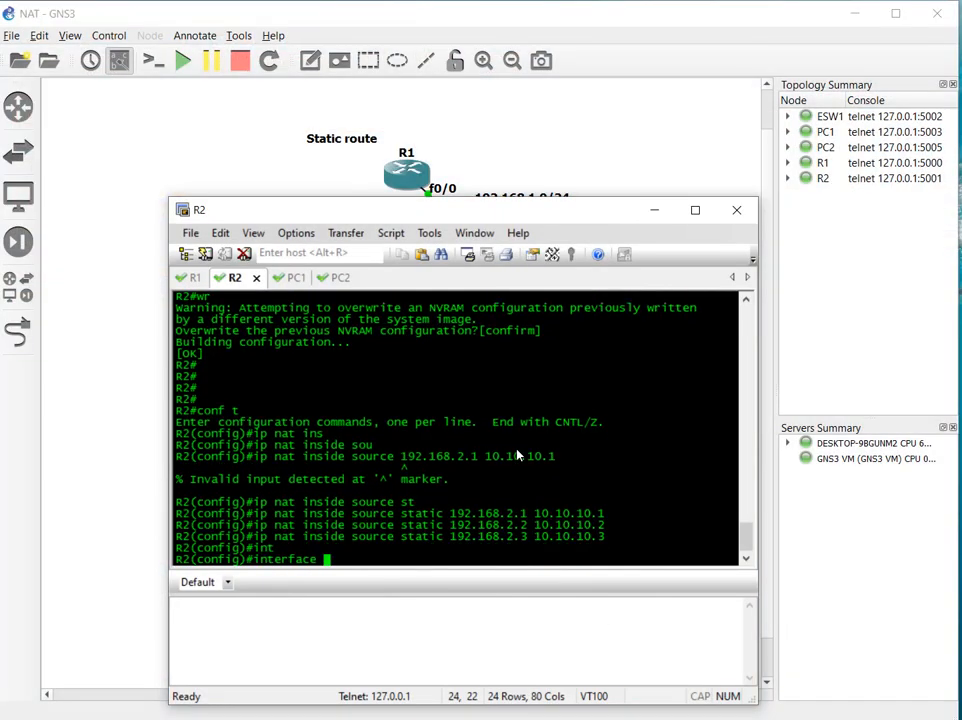
{"action": "type", "text": "gi"}
{"action": "key", "text": "Tab"}
{"action": "type", "text": "1"}
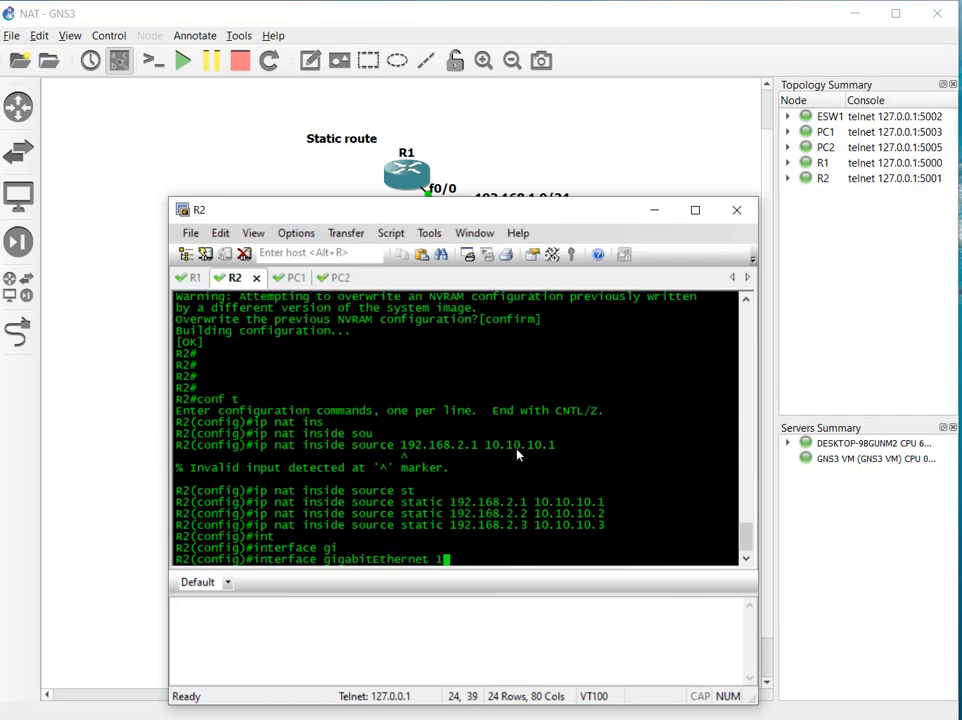
{"action": "left_click_drag", "start_coordinate": [565, 215], "coordinate": [545, 199]}
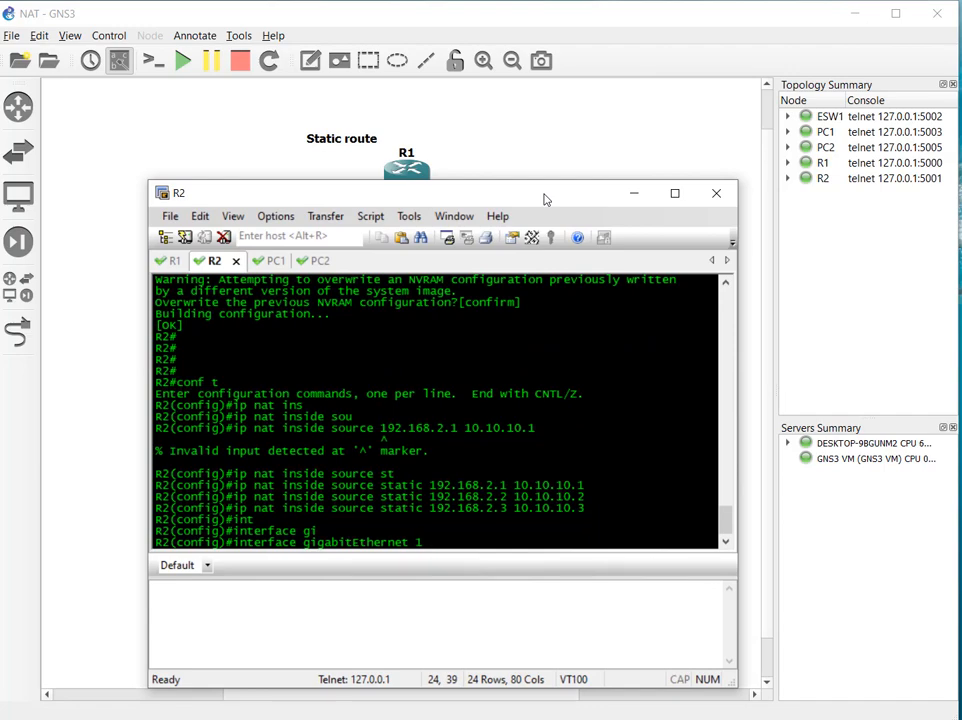
{"action": "type", "text": "/0"}
{"action": "key", "text": "Return"}
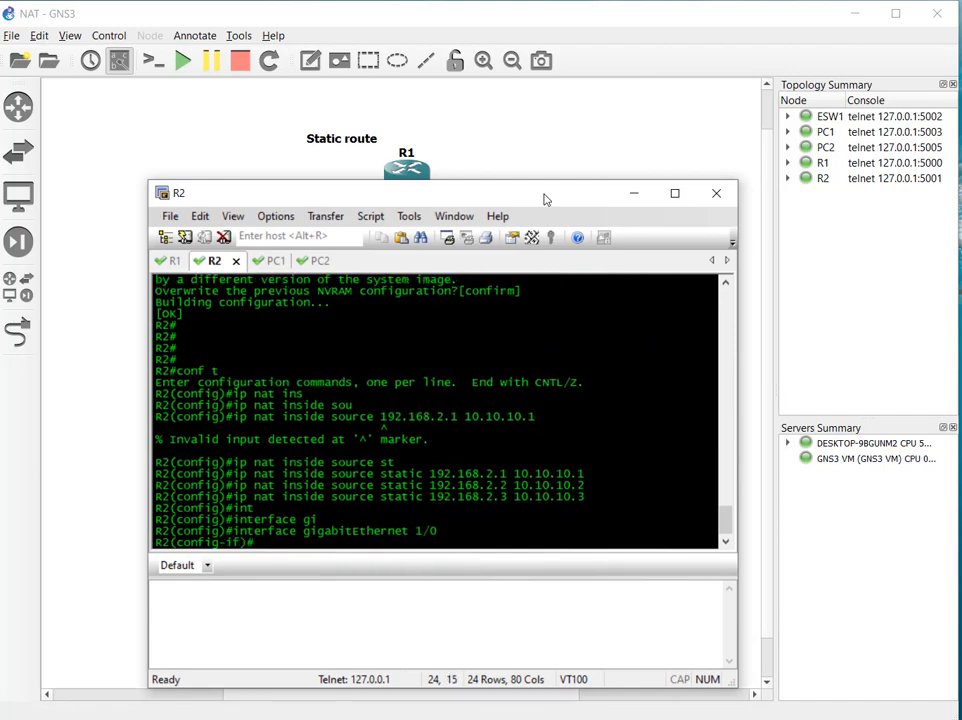
List the interface's ip nat options, mark it as NAT inside, and exit interface configuration
{"action": "type", "text": "ip nat "}
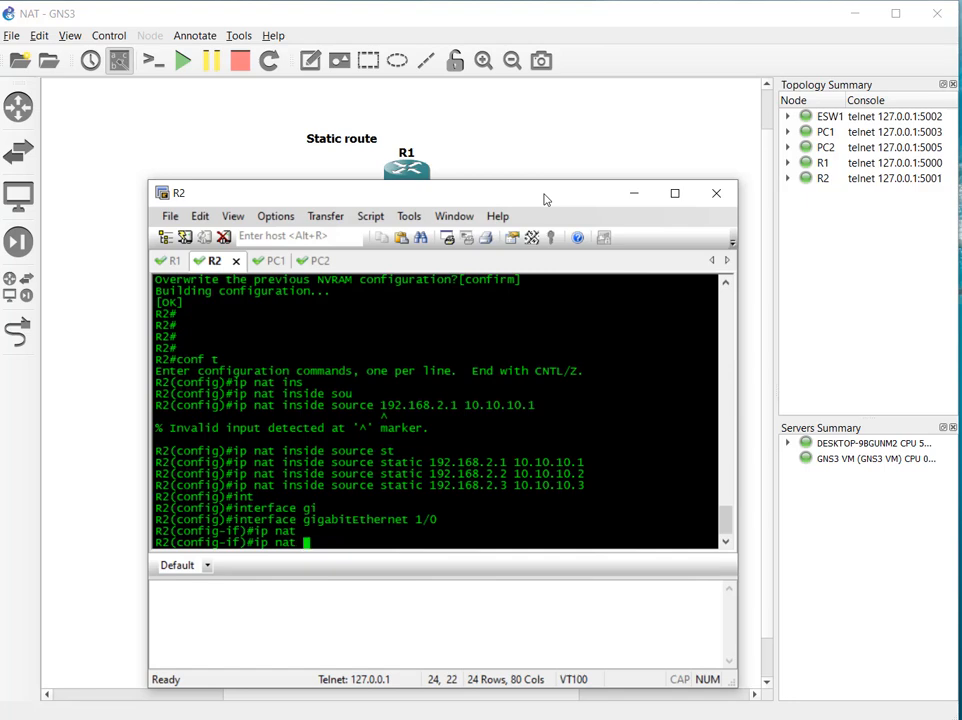
{"action": "type", "text": "?"}
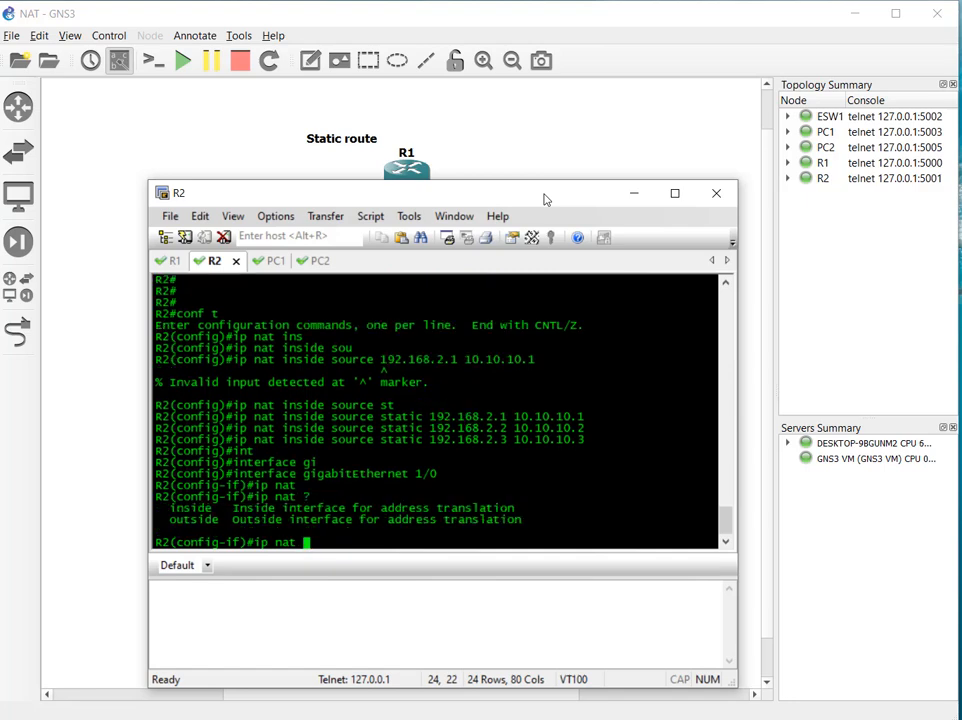
{"action": "type", "text": "in"}
{"action": "key", "text": "Tab"}
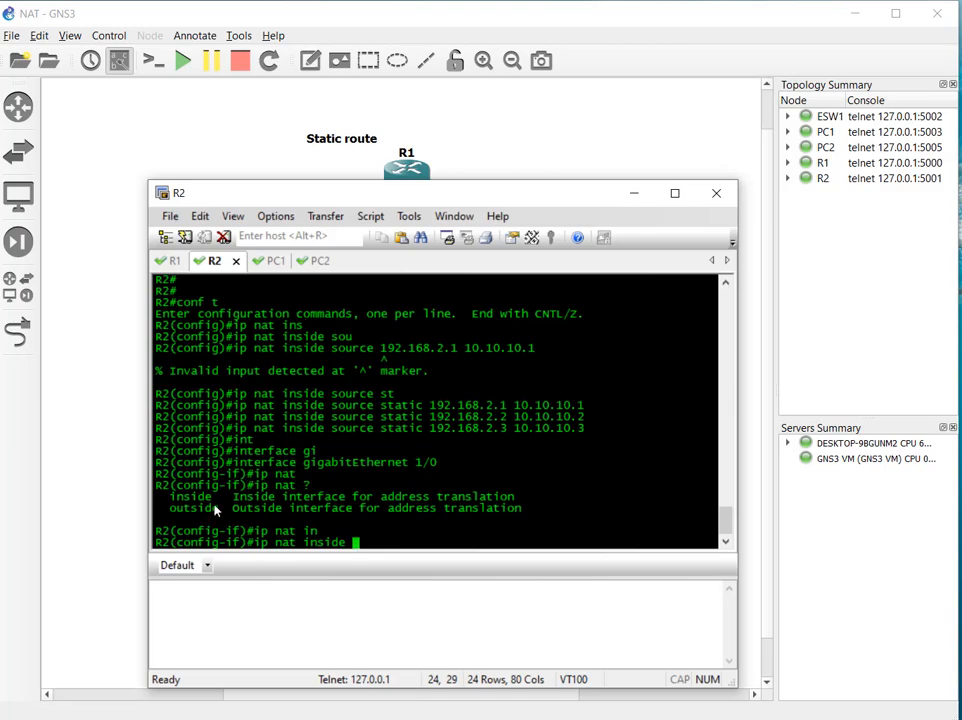
{"action": "key", "text": "Return"}
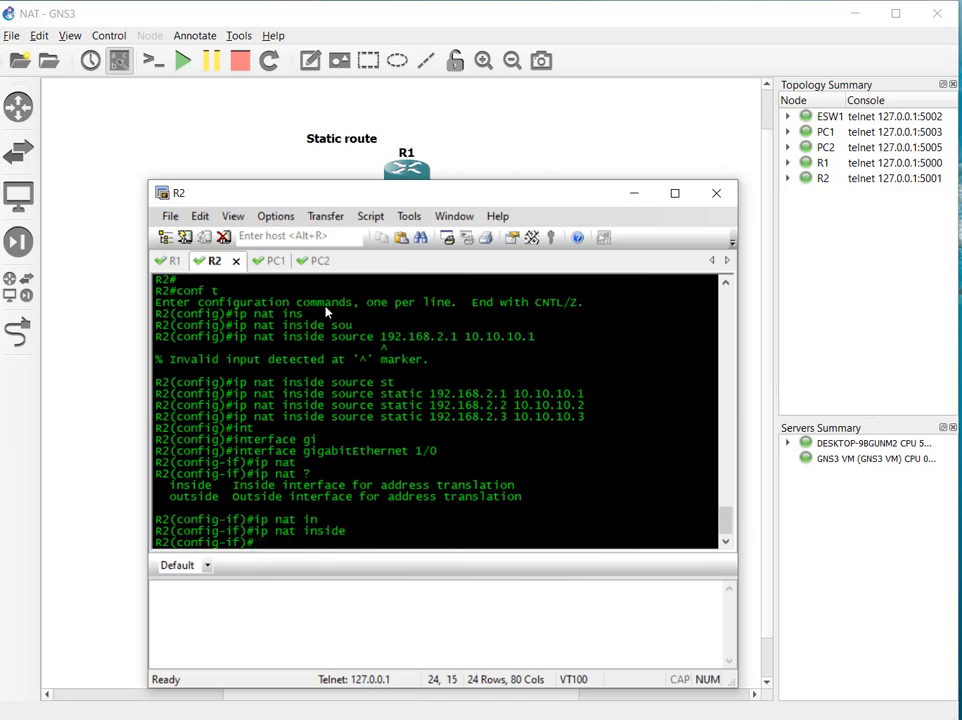
{"action": "type", "text": "exit"}
{"action": "key", "text": "Return"}
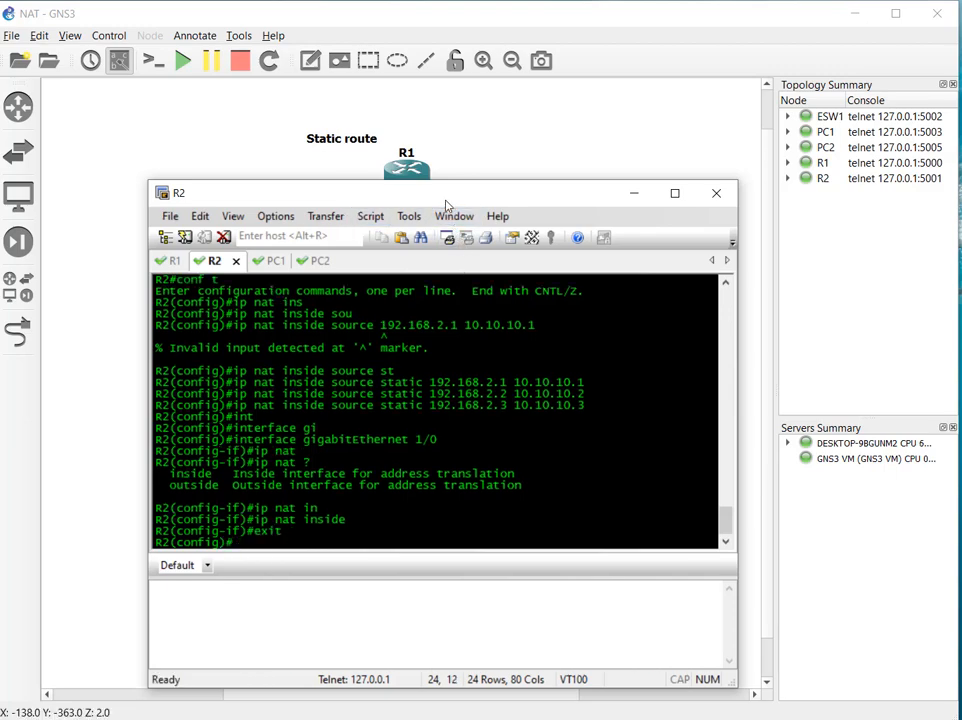
Configure R2's FastEthernet 0/0 as the NAT outside interface with ip nat outside
{"action": "left_click_drag", "start_coordinate": [445, 196], "coordinate": [423, 195]}
{"action": "type", "text": "int"}
{"action": "key", "text": "Tab"}
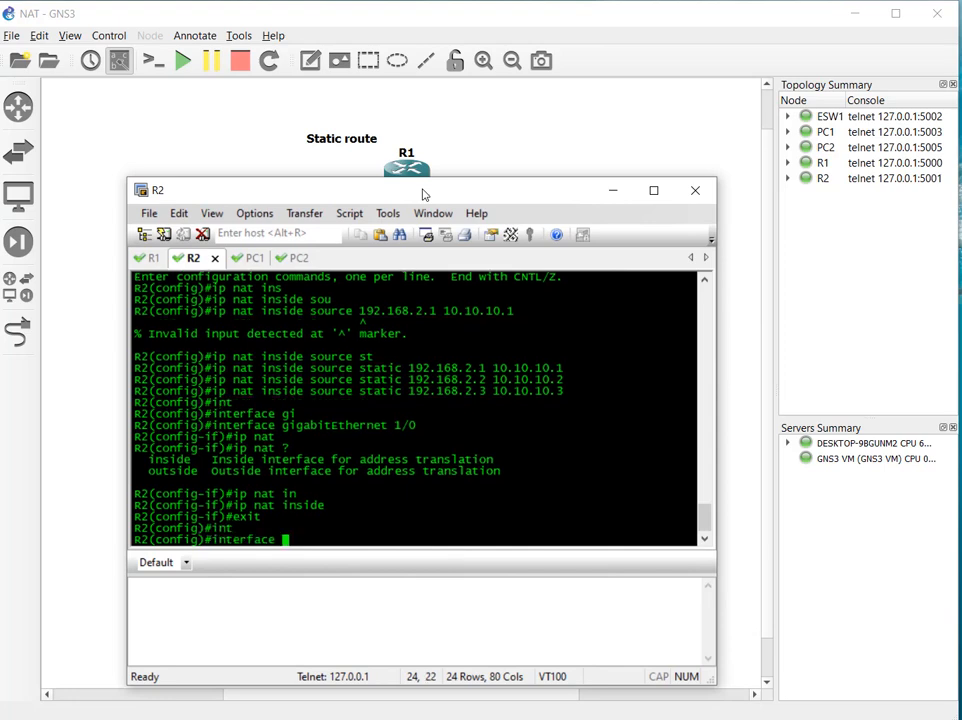
{"action": "type", "text": "fa"}
{"action": "key", "text": "Tab"}
{"action": "type", "text": "0/0"}
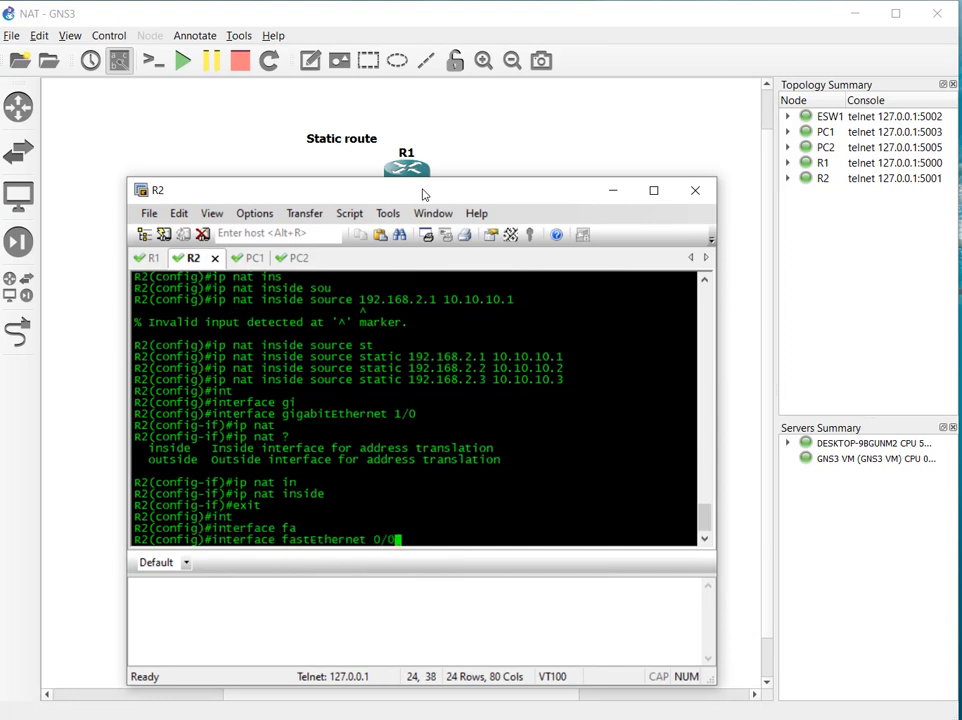
{"action": "key", "text": "Return"}
{"action": "type", "text": "ip nat"}
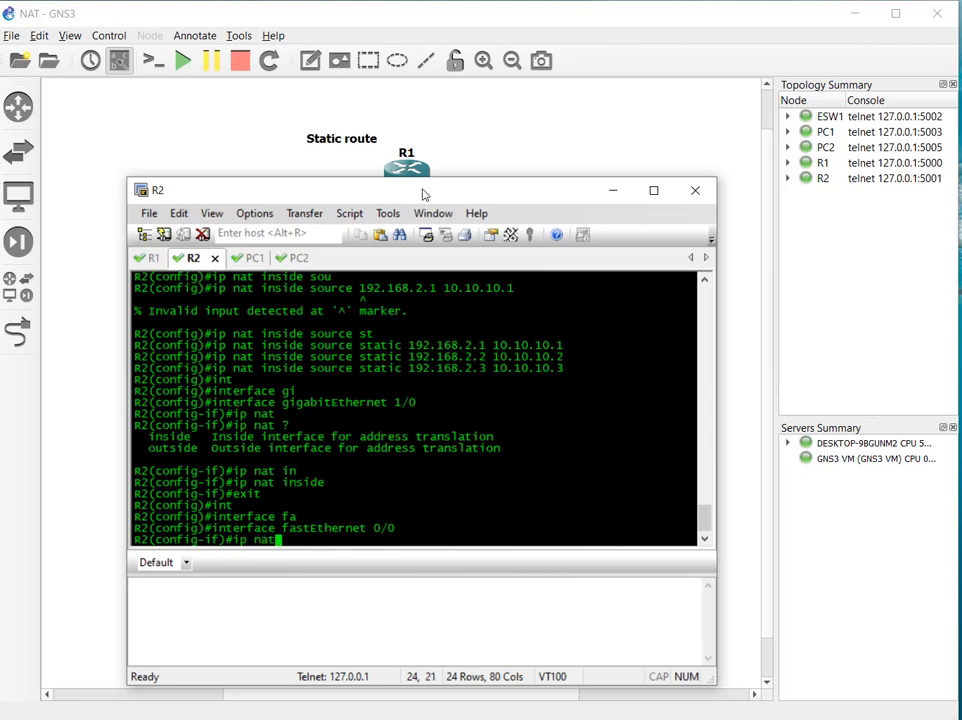
{"action": "key", "text": "Tab"}
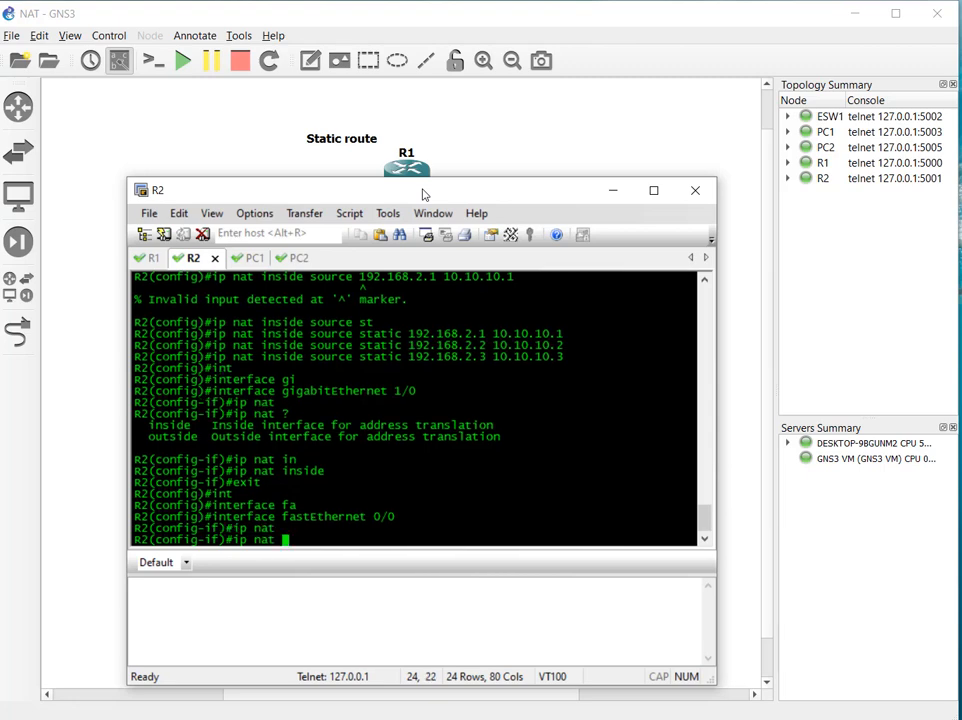
{"action": "type", "text": "ou"}
{"action": "key", "text": "Tab"}
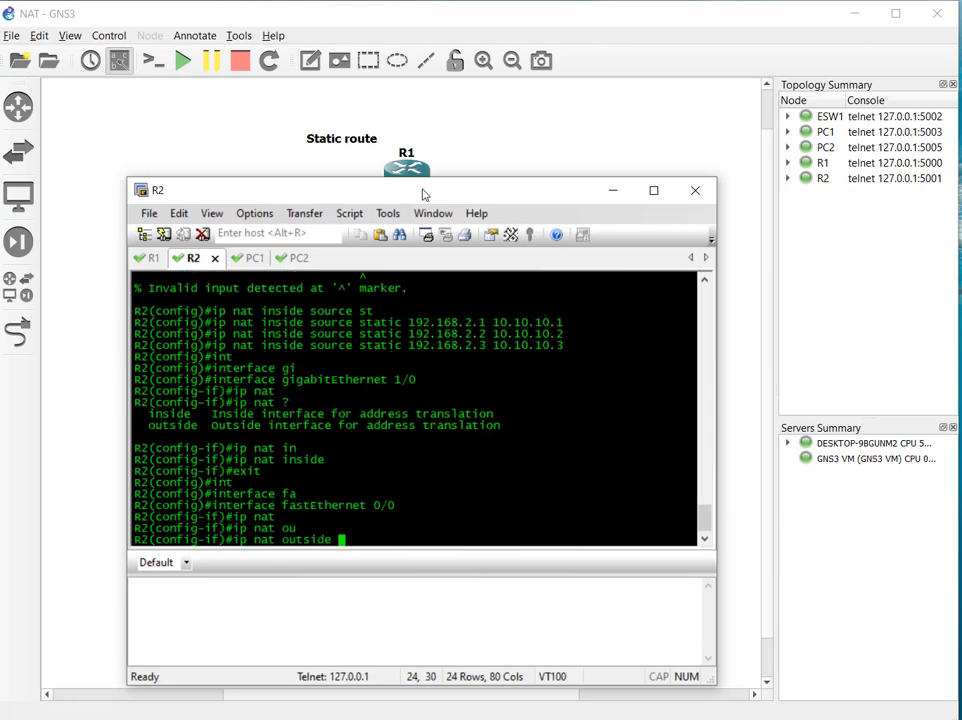
{"action": "key", "text": "Return"}
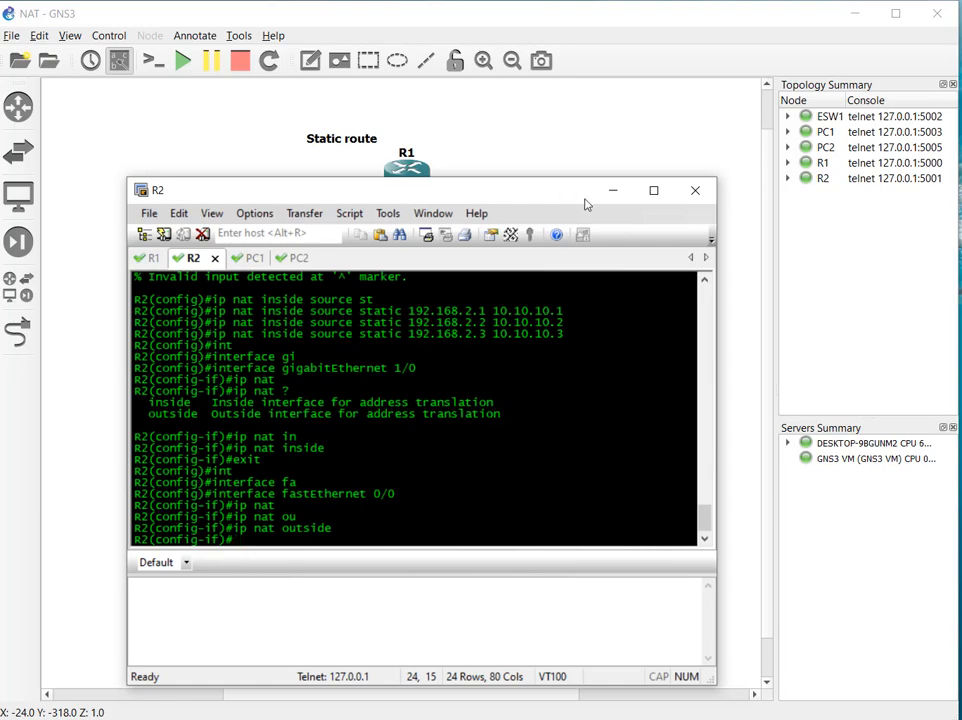
Check R2's interfaces in the topology, then repeat the ping to 10.10.10.1 from R1's console
{"action": "left_click_drag", "start_coordinate": [369, 195], "coordinate": [397, 397]}
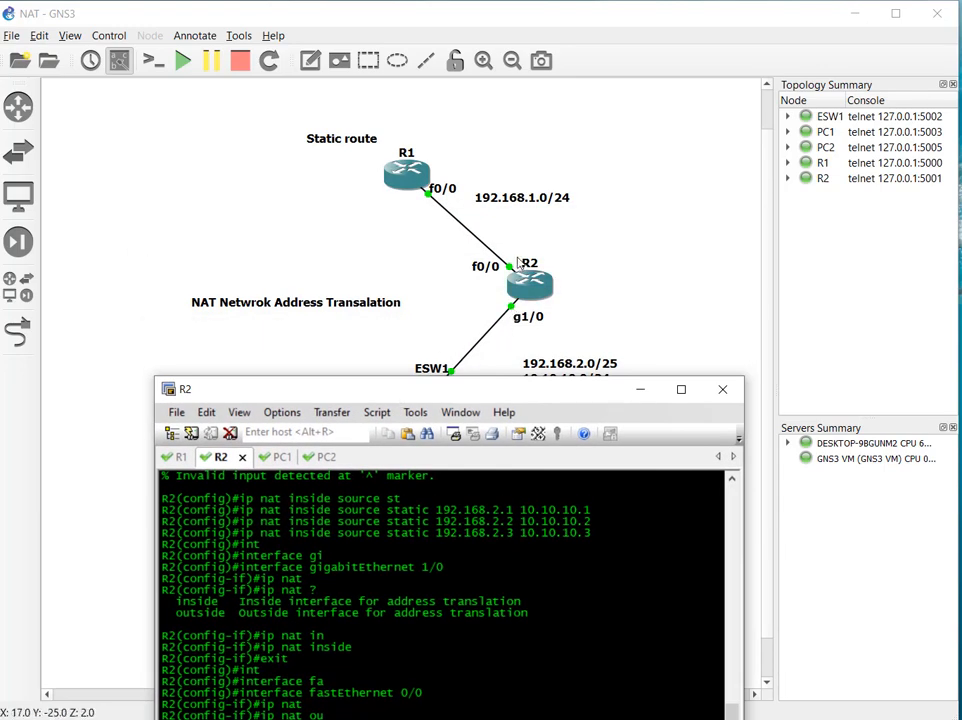
{"action": "left_click_drag", "start_coordinate": [507, 397], "coordinate": [517, 223]}
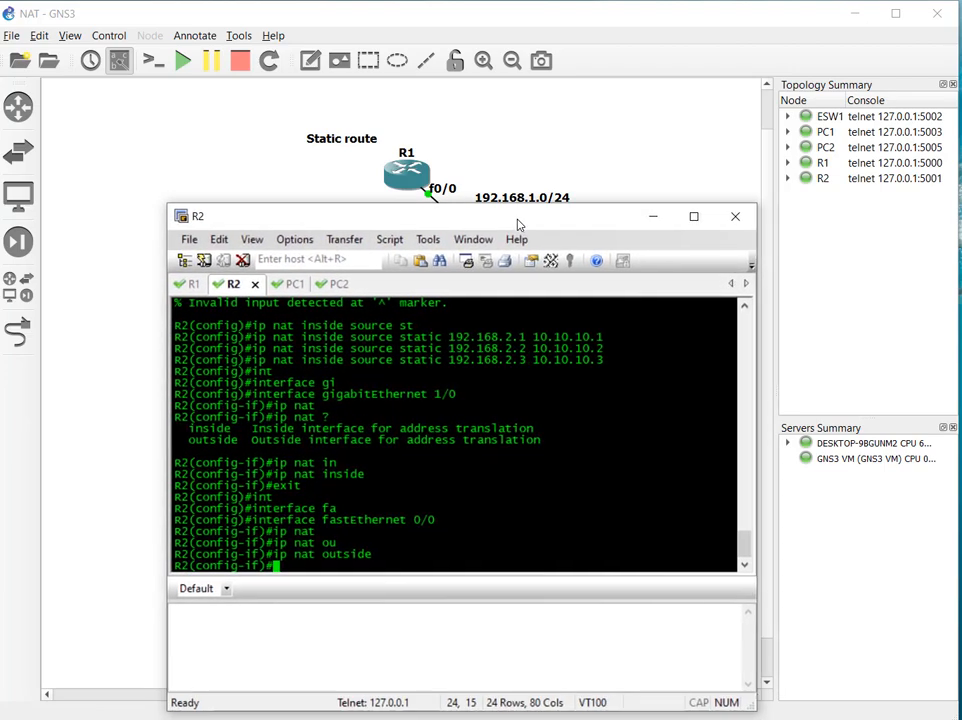
{"action": "left_click", "coordinate": [190, 283]}
{"action": "left_click_drag", "start_coordinate": [218, 550], "coordinate": [210, 541]}
{"action": "left_click", "coordinate": [214, 541]}
{"action": "key", "text": "Up"}
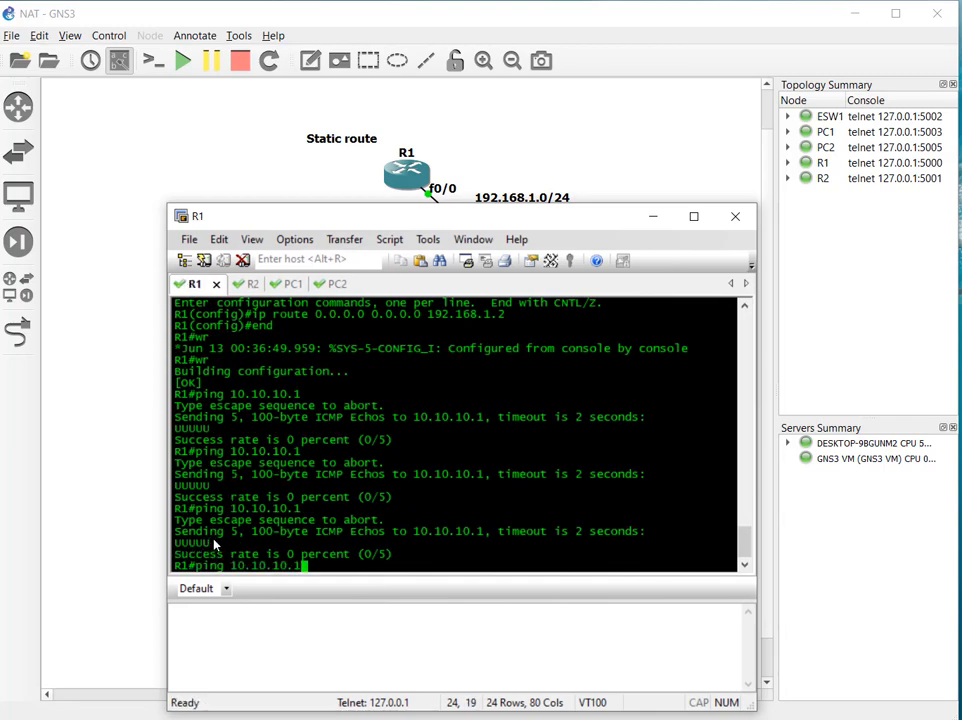
{"action": "key", "text": "Return"}
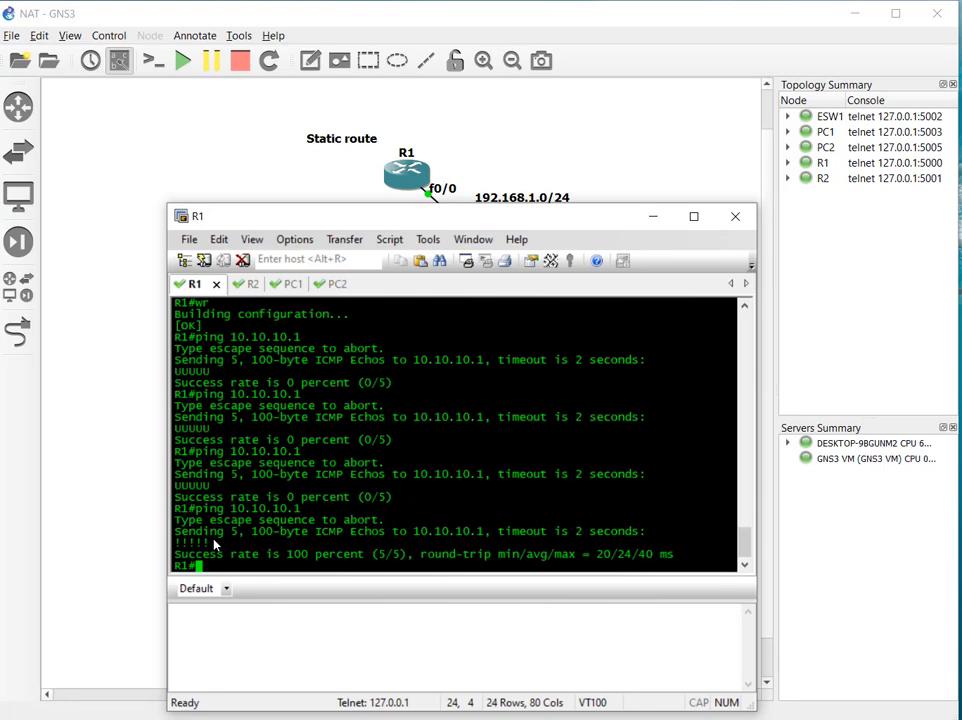
Compare the latest ping replies on R1 with those of the earlier pings to 10.10.10.1
{"action": "left_click_drag", "start_coordinate": [214, 542], "coordinate": [175, 542]}
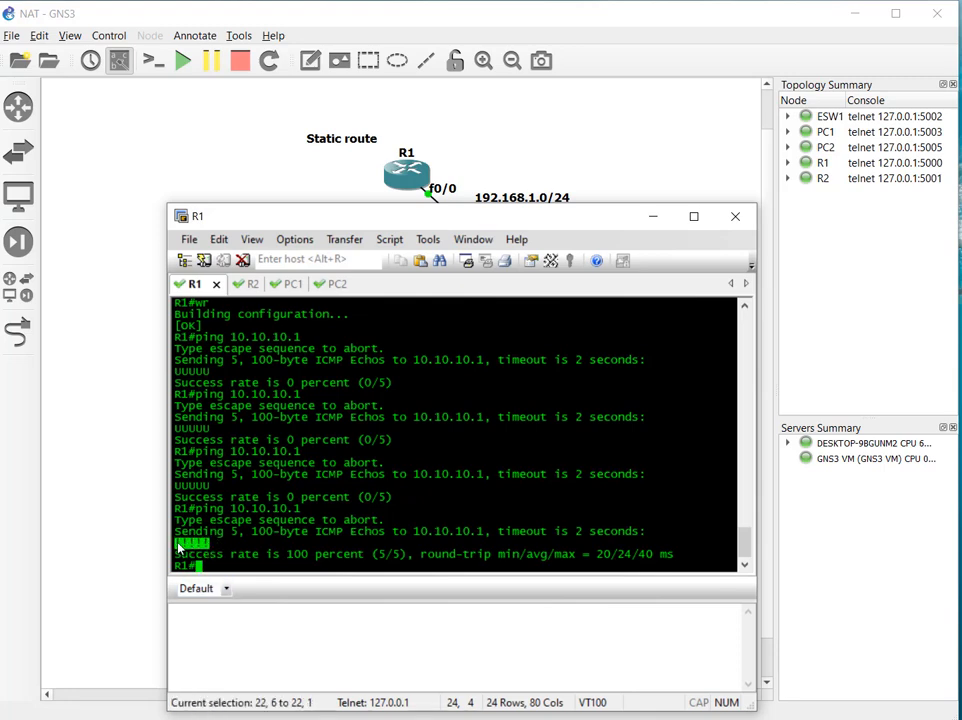
{"action": "left_click_drag", "start_coordinate": [187, 486], "coordinate": [210, 486]}
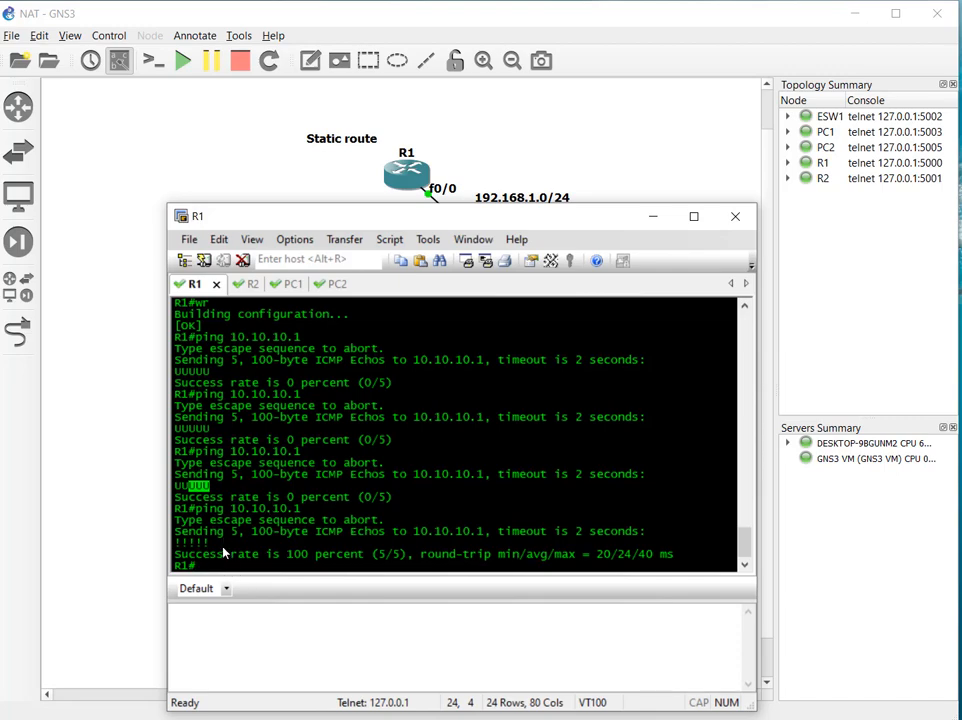
{"action": "left_click_drag", "start_coordinate": [222, 543], "coordinate": [187, 542]}
{"action": "left_click_drag", "start_coordinate": [223, 438], "coordinate": [208, 394]}
{"action": "left_click", "coordinate": [205, 371]}
{"action": "double_click", "coordinate": [205, 371]}
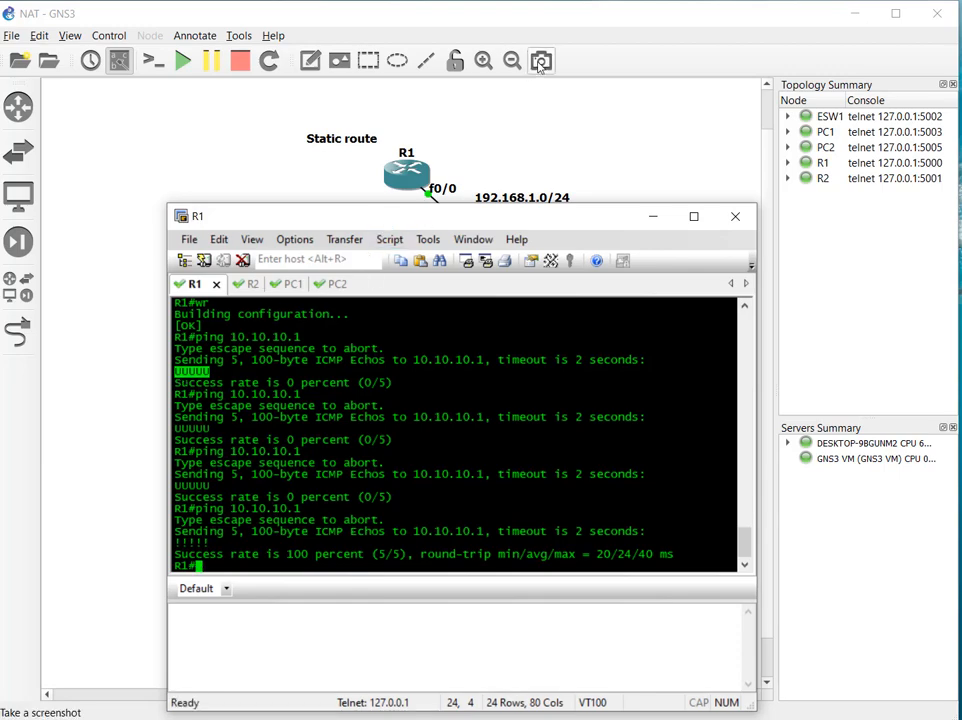
Return to R1's console and ping the translated address 10.10.10.2
{"action": "left_click", "coordinate": [528, 123]}
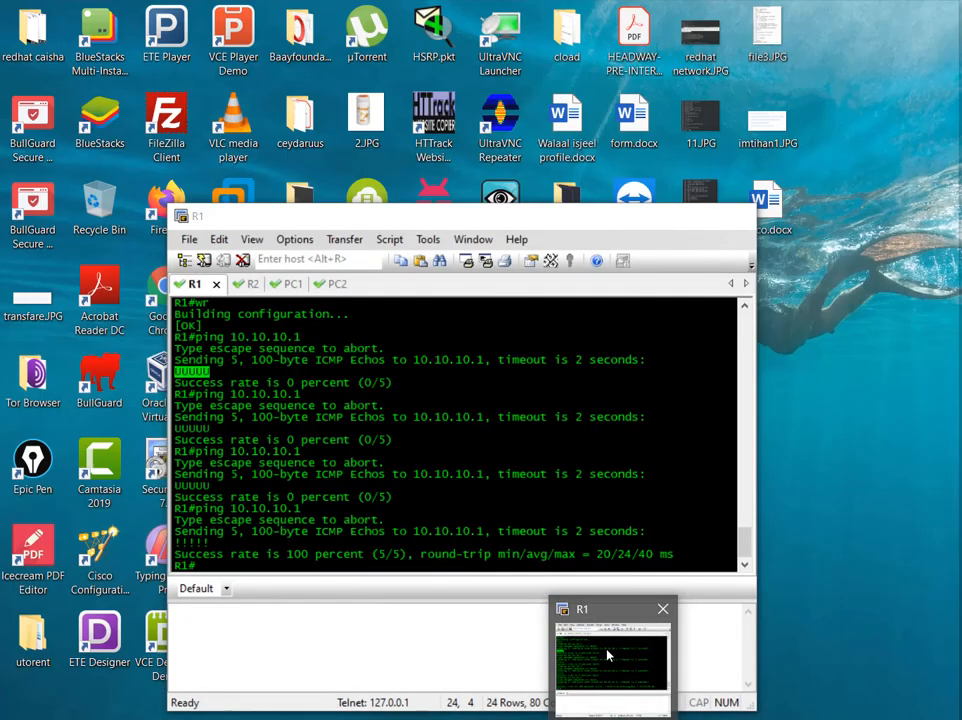
{"action": "left_click", "coordinate": [608, 651]}
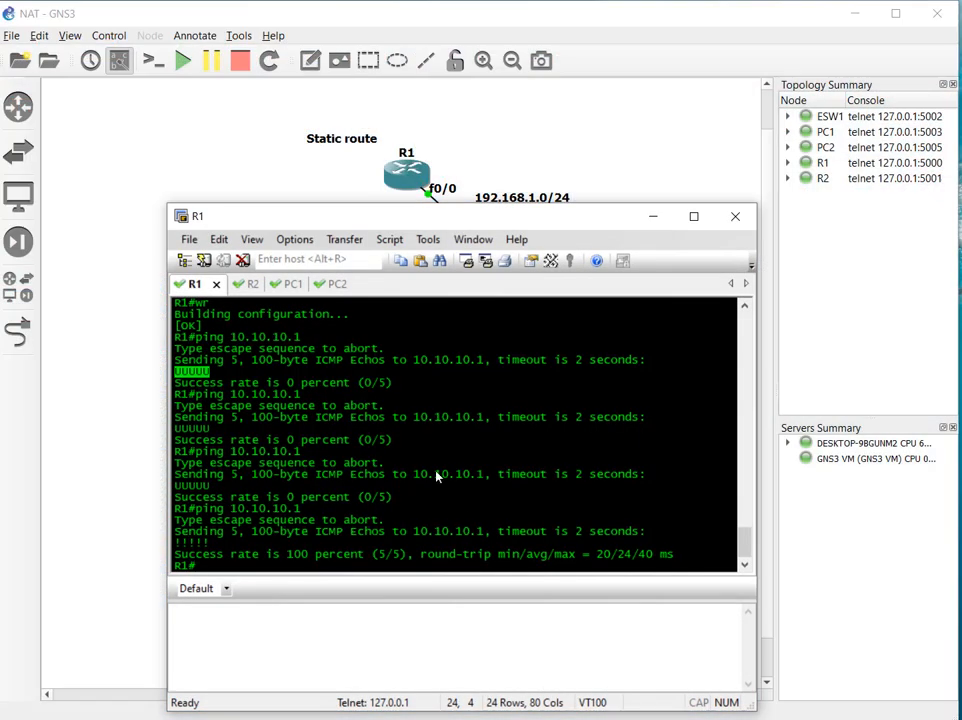
{"action": "key", "text": "Up"}
{"action": "key", "text": "BackSpace"}
{"action": "type", "text": "2"}
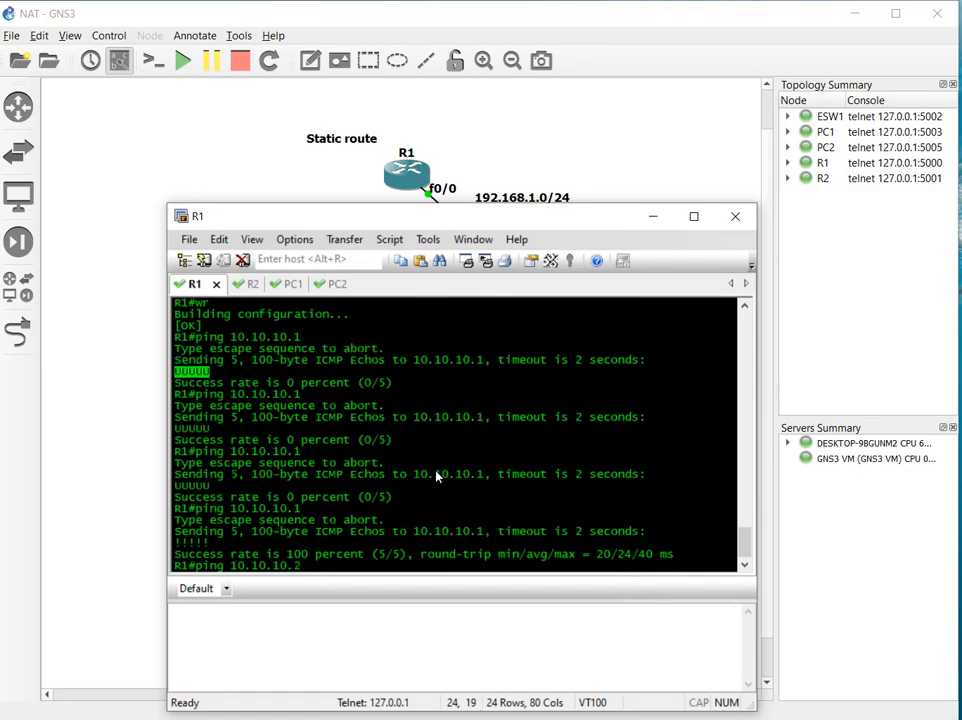
{"action": "key", "text": "Return"}
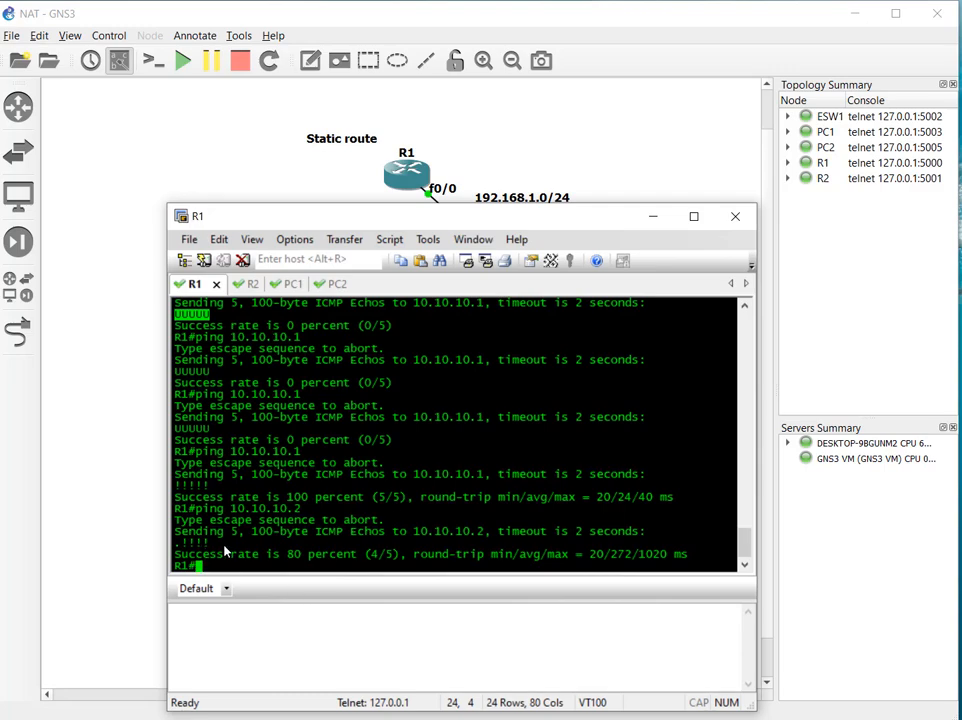
Ping the translated address 10.10.10.3 from R1
{"action": "key", "text": "Up"}
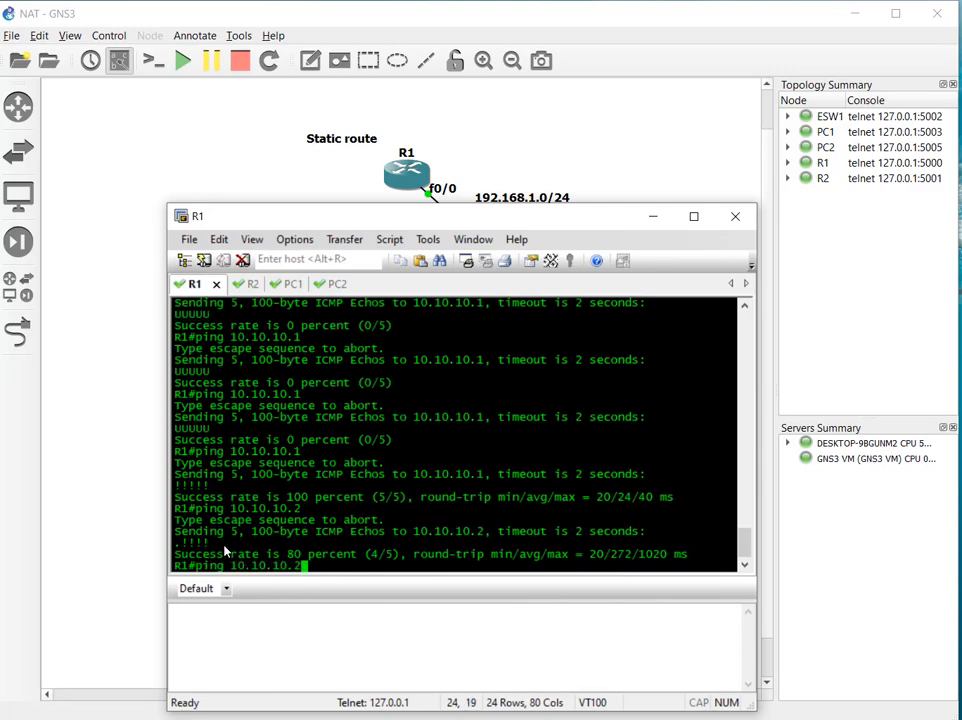
{"action": "key", "text": "BackSpace"}
{"action": "type", "text": "3"}
{"action": "key", "text": "Return"}
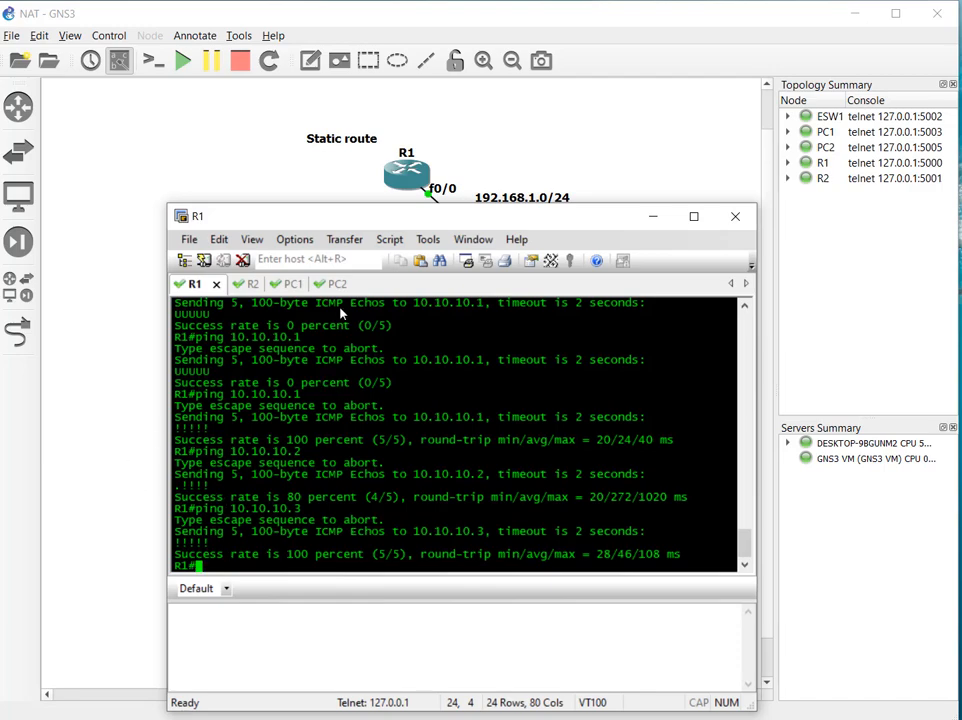
Review the finished topology, including the static route label, R1, and R2's g1/0 interface
{"action": "left_click", "coordinate": [423, 140]}
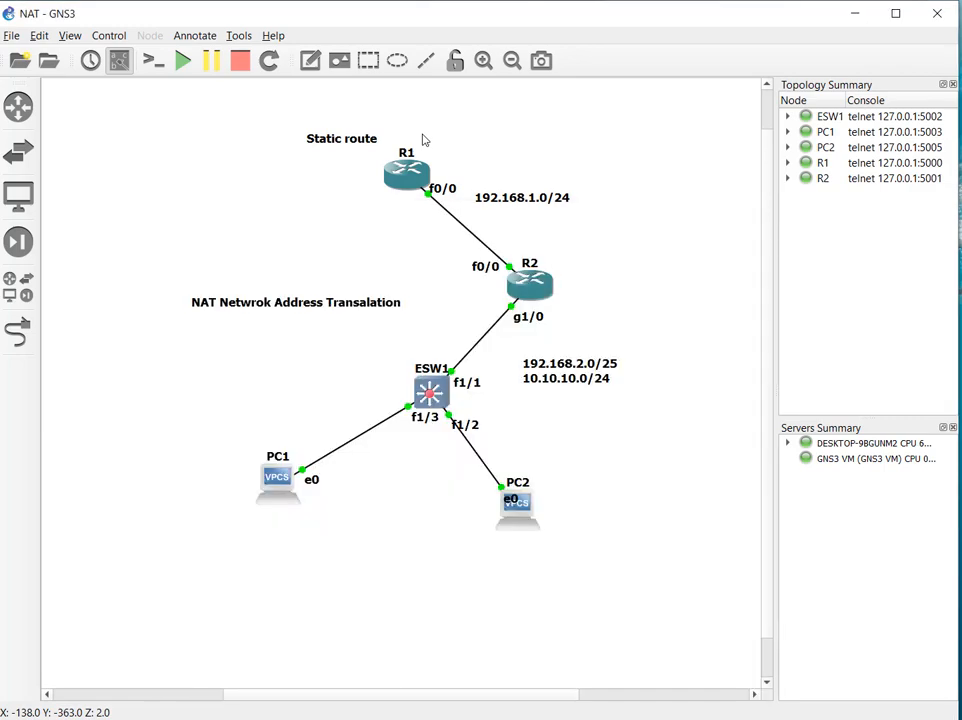
{"action": "left_click", "coordinate": [340, 140]}
{"action": "left_click", "coordinate": [315, 178]}
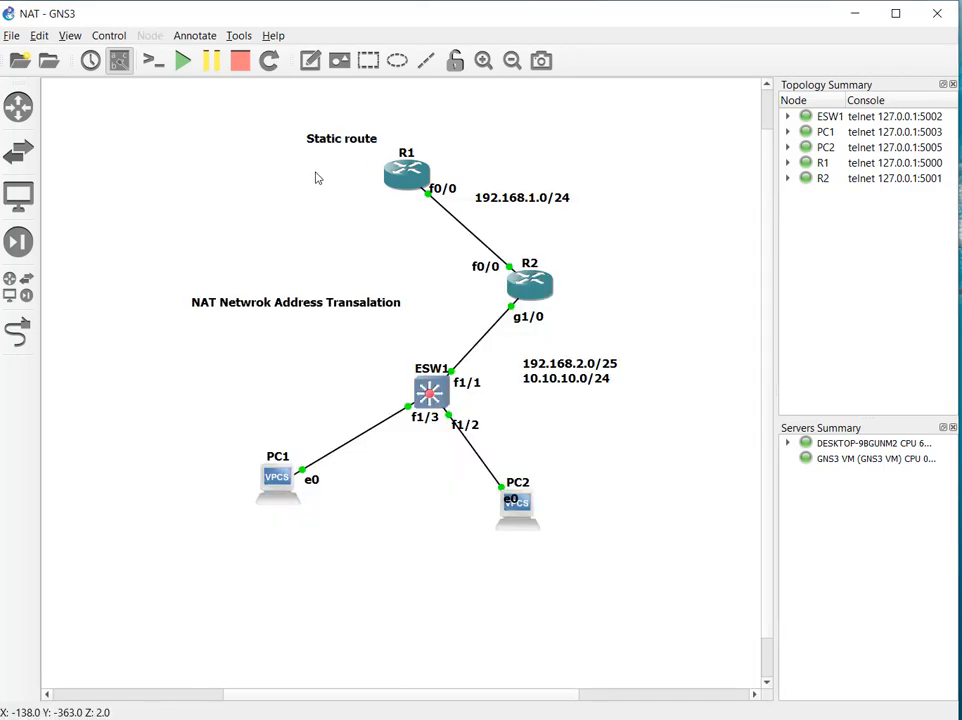
{"action": "left_click", "coordinate": [390, 183]}
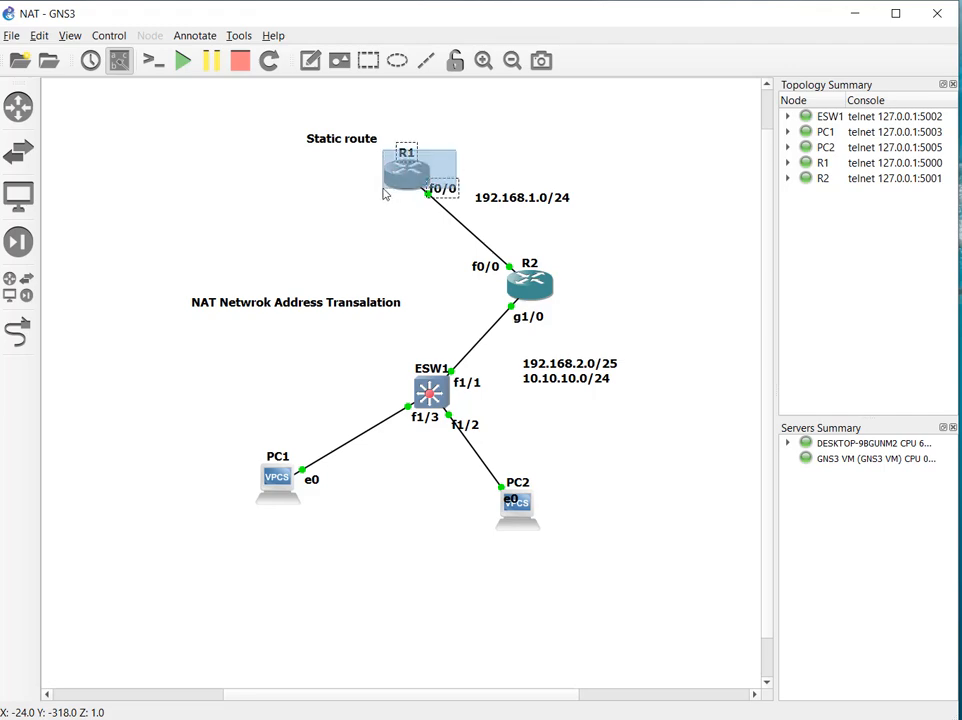
{"action": "left_click", "coordinate": [363, 249]}
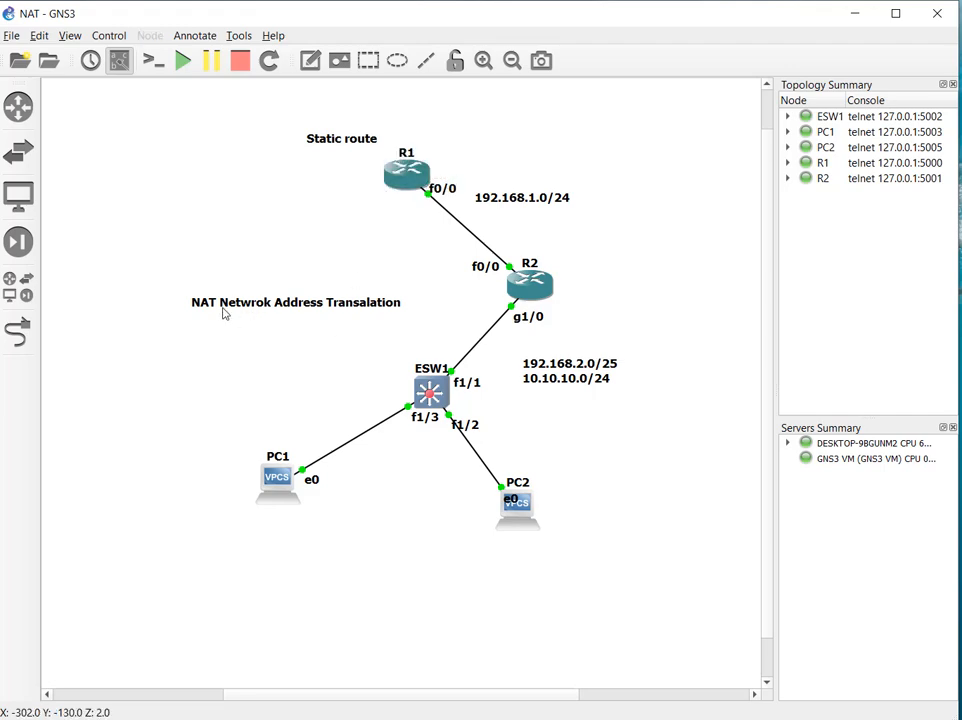
{"action": "left_click_drag", "start_coordinate": [448, 290], "coordinate": [507, 322]}
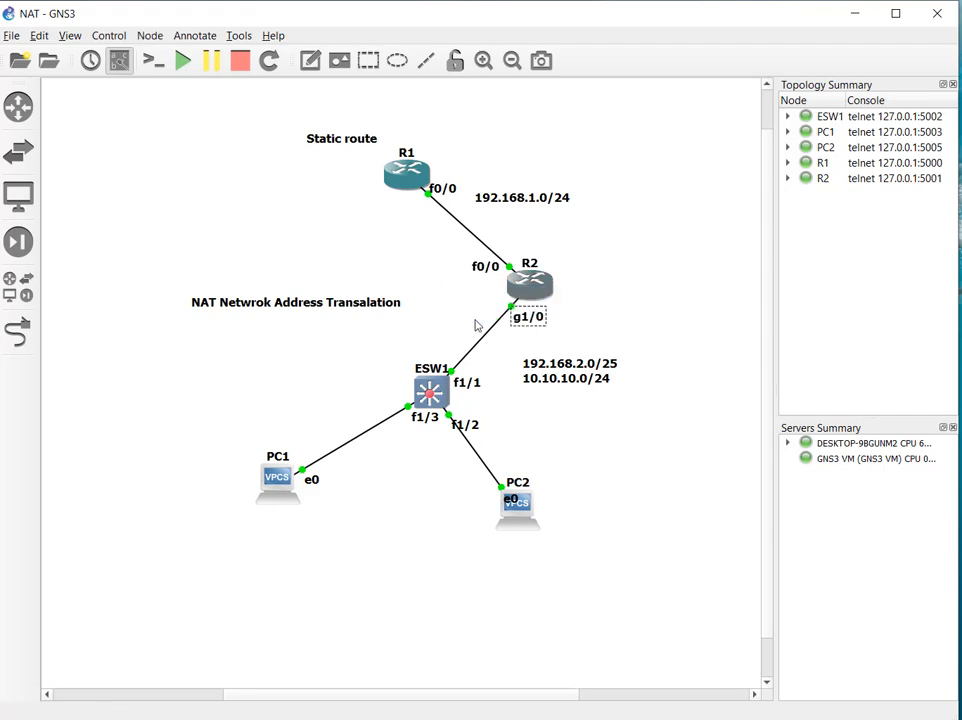
{"action": "left_click", "coordinate": [619, 270]}
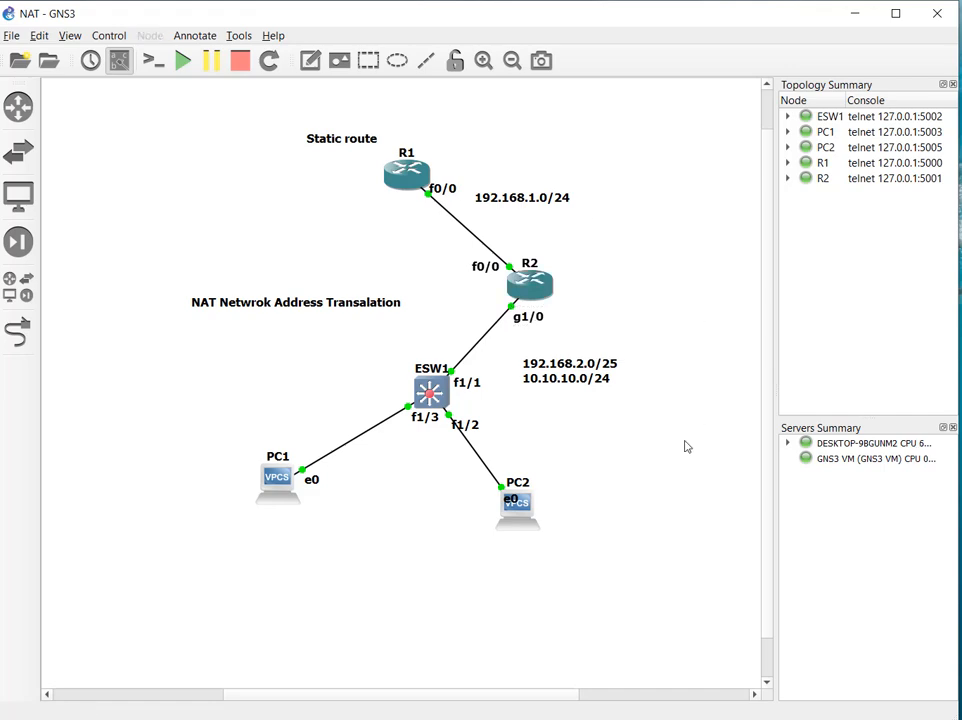